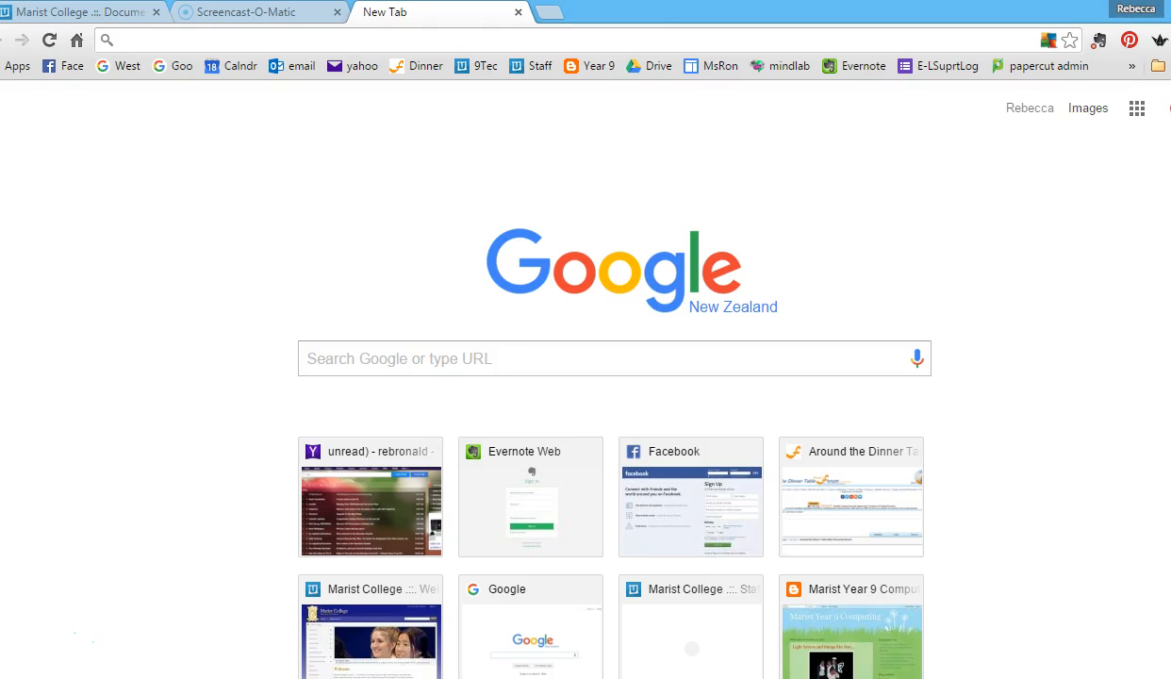
Search Google for "lorem ipsum" and open the lipsum.com result.
click(417, 47)
text(lorem ipsum)
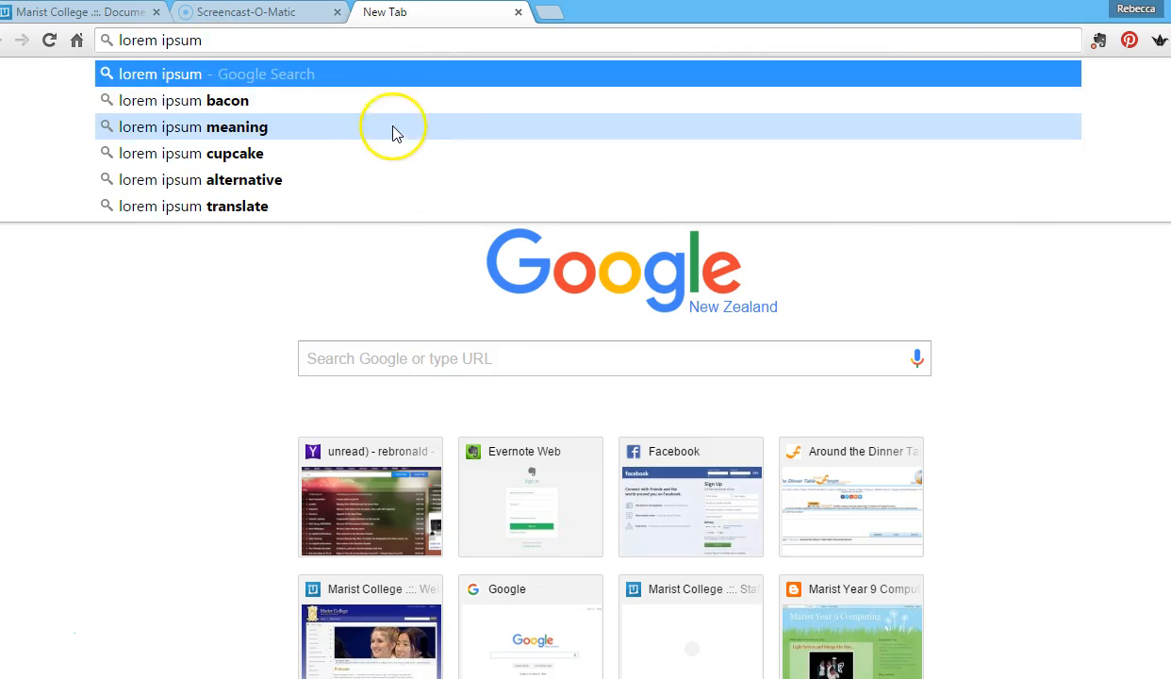
click(365, 80)
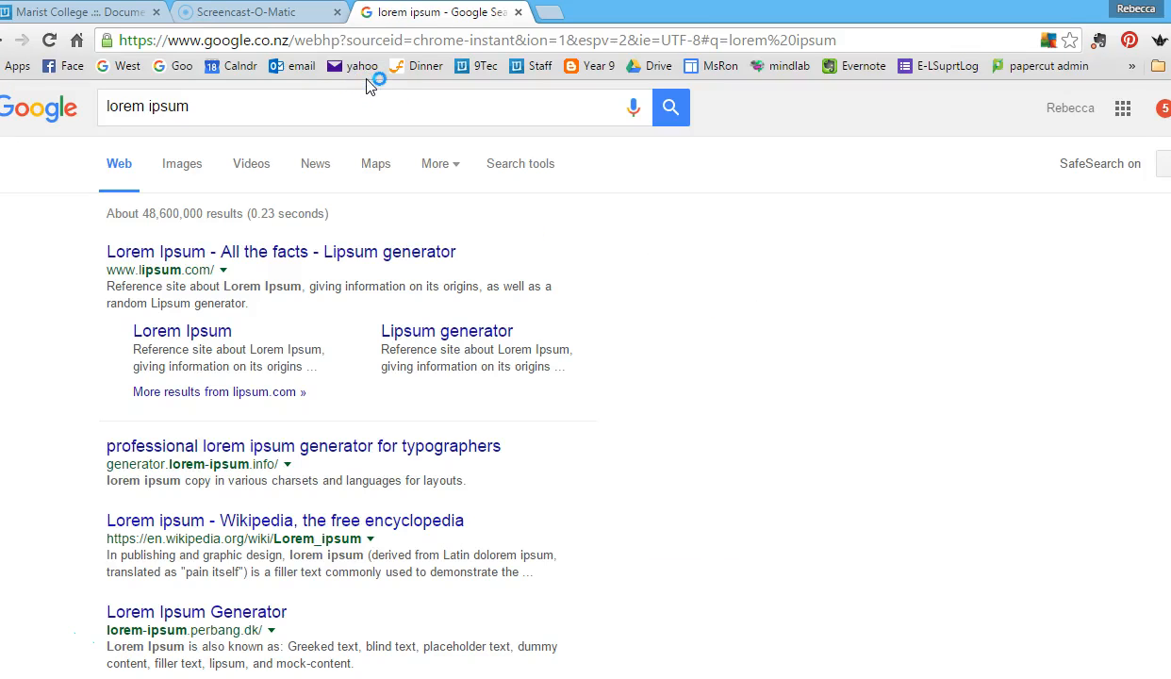
click(384, 261)
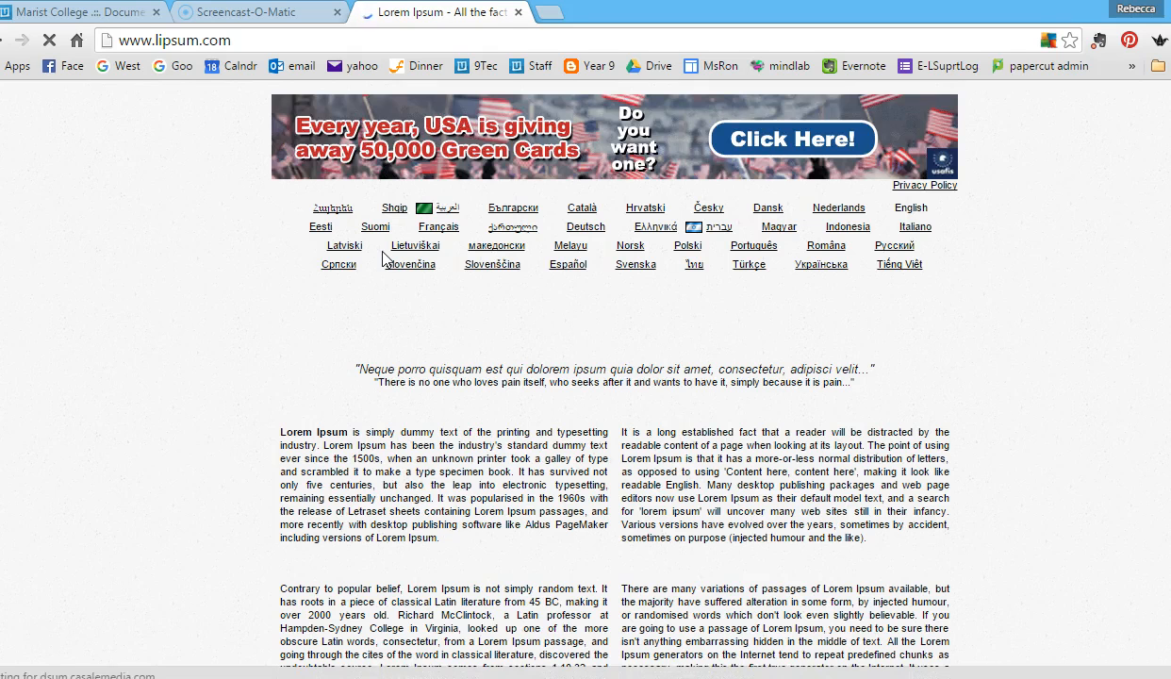
Select the passages from "The standard Lorem Ipsum passage" heading through the end of Section 1.10.33 and try to copy them.
scroll(384, 256, down, 2)
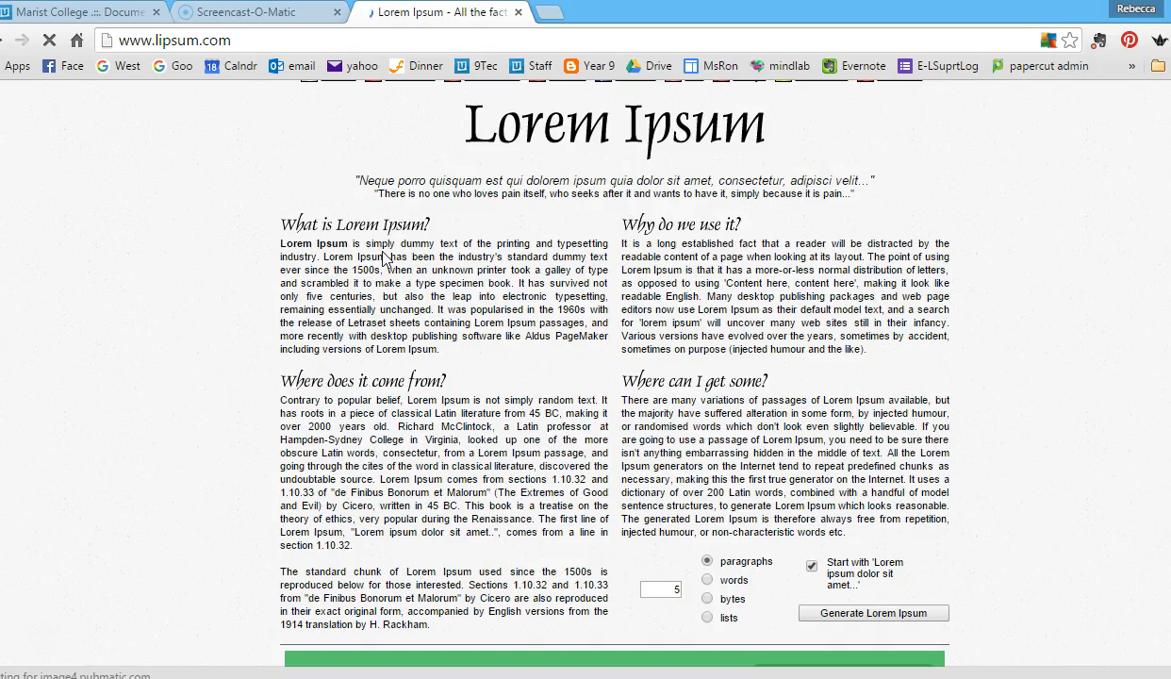
scroll(384, 256, down, 4)
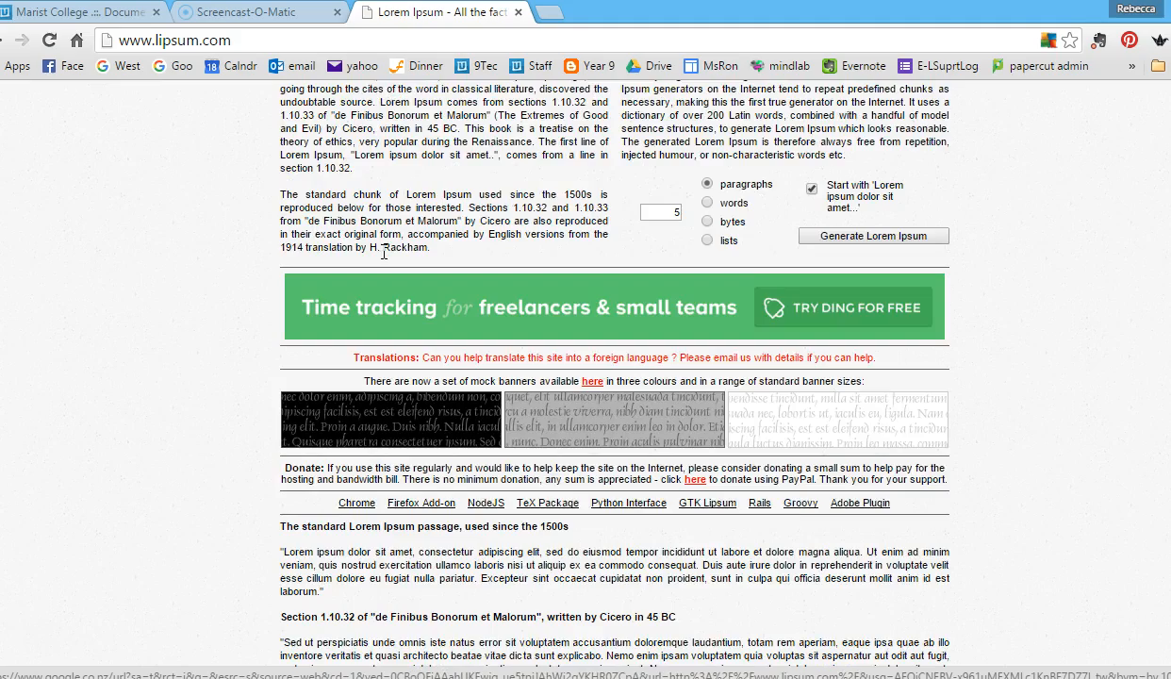
scroll(384, 255, up, 6)
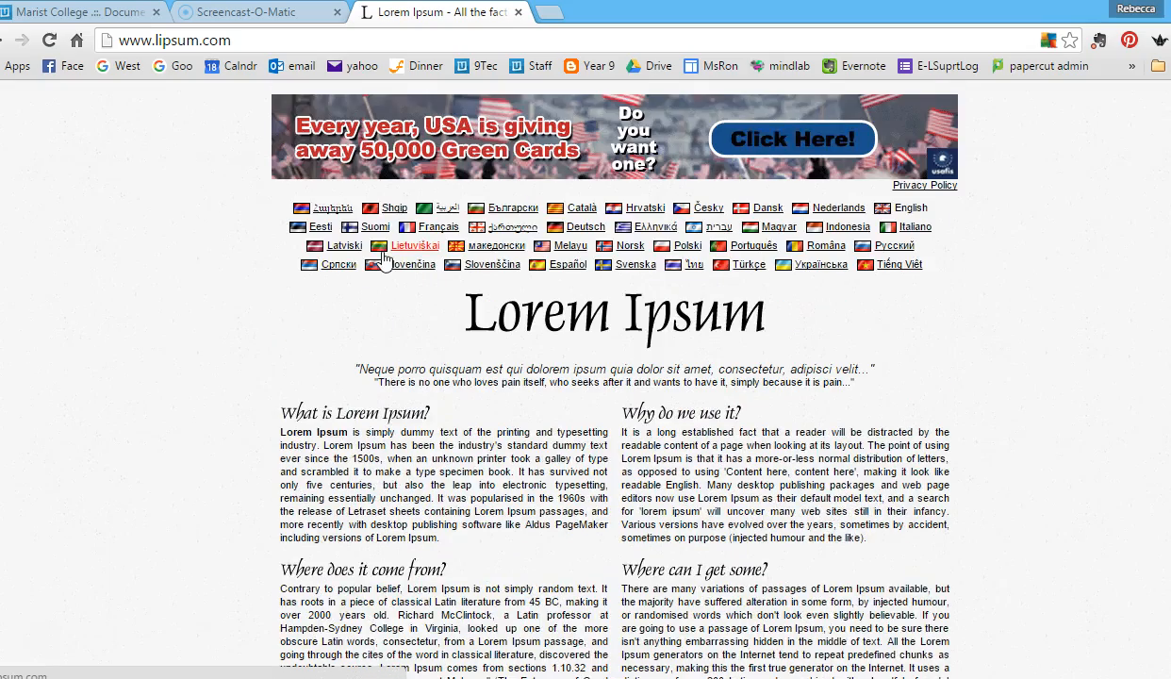
scroll(383, 257, down, 1)
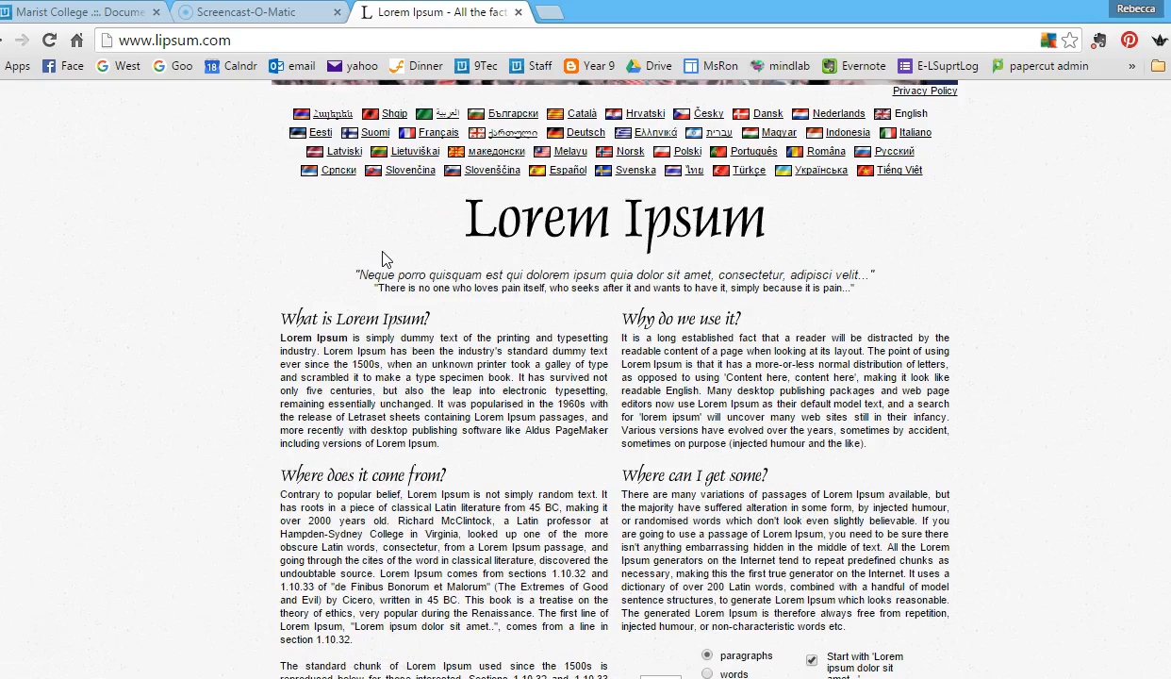
scroll(384, 259, down, 1)
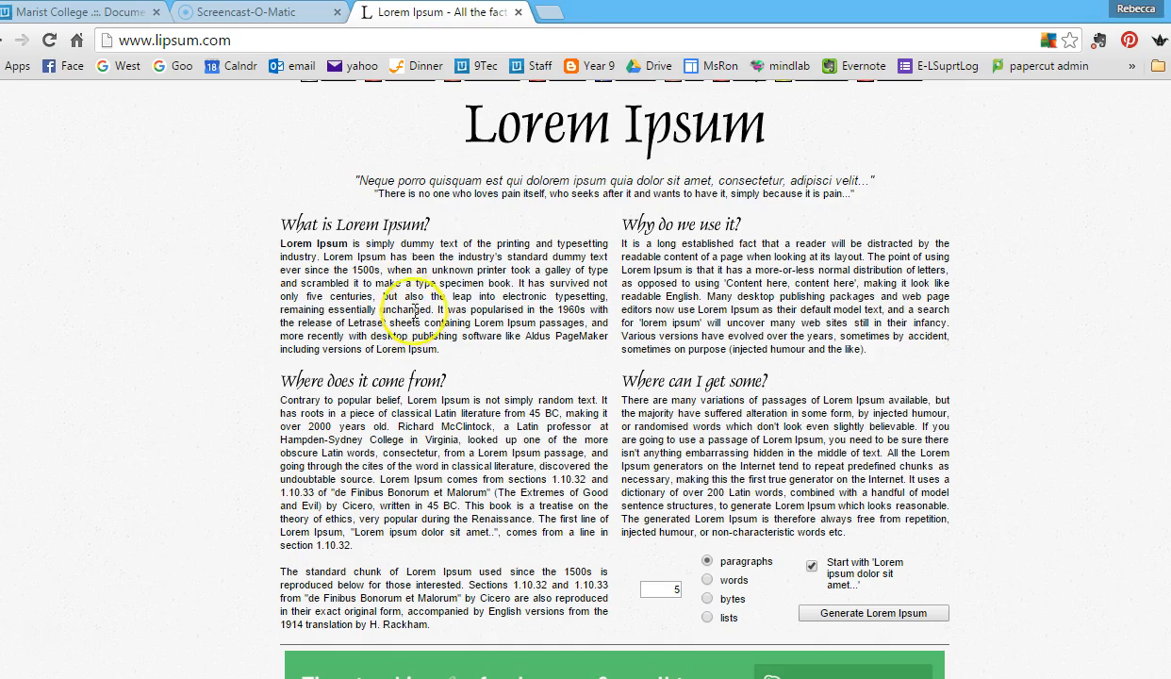
scroll(415, 377, down, 3)
scroll(415, 380, down, 1)
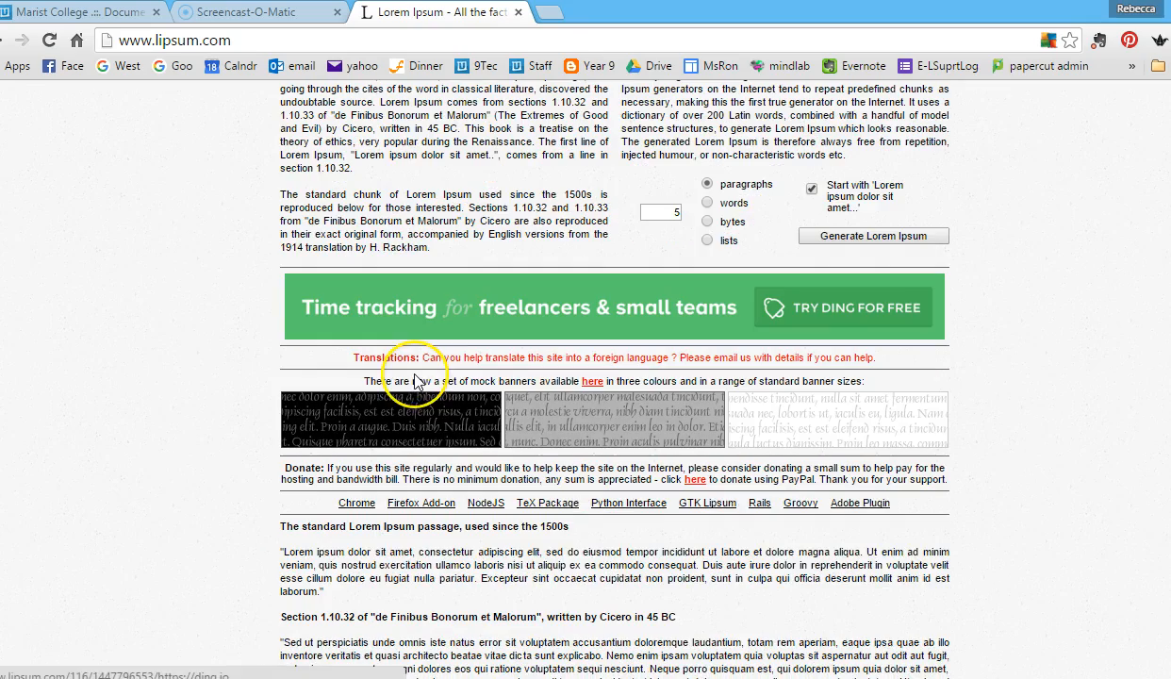
scroll(415, 380, down, 4)
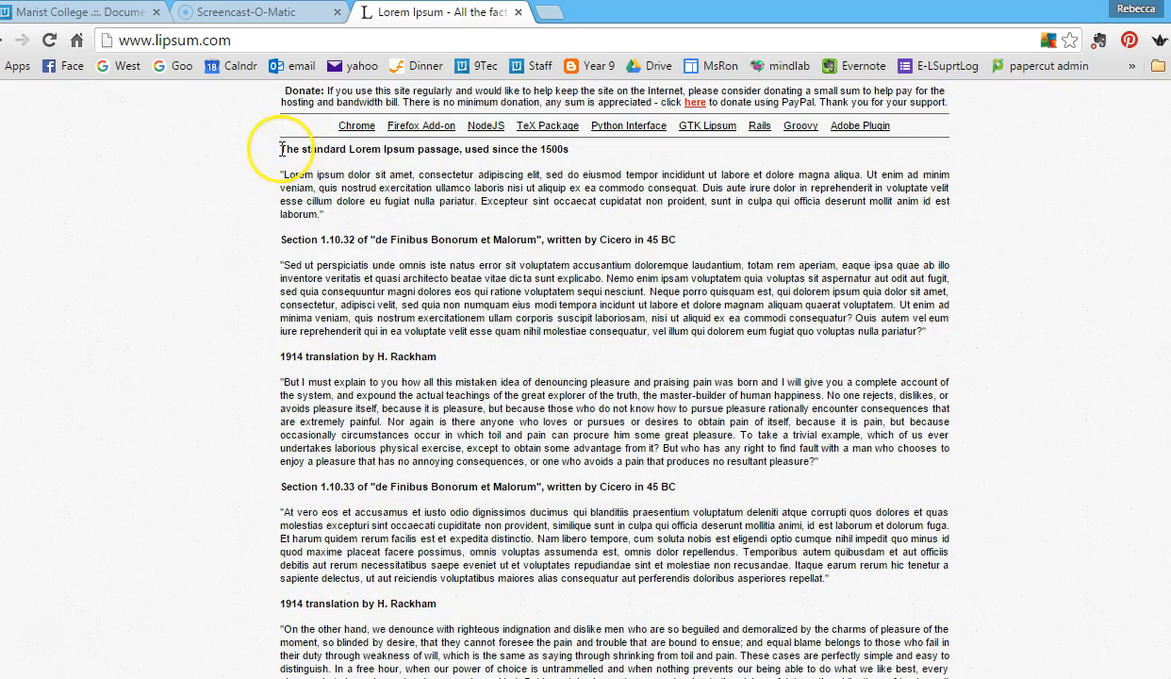
drag(281, 149, 866, 579)
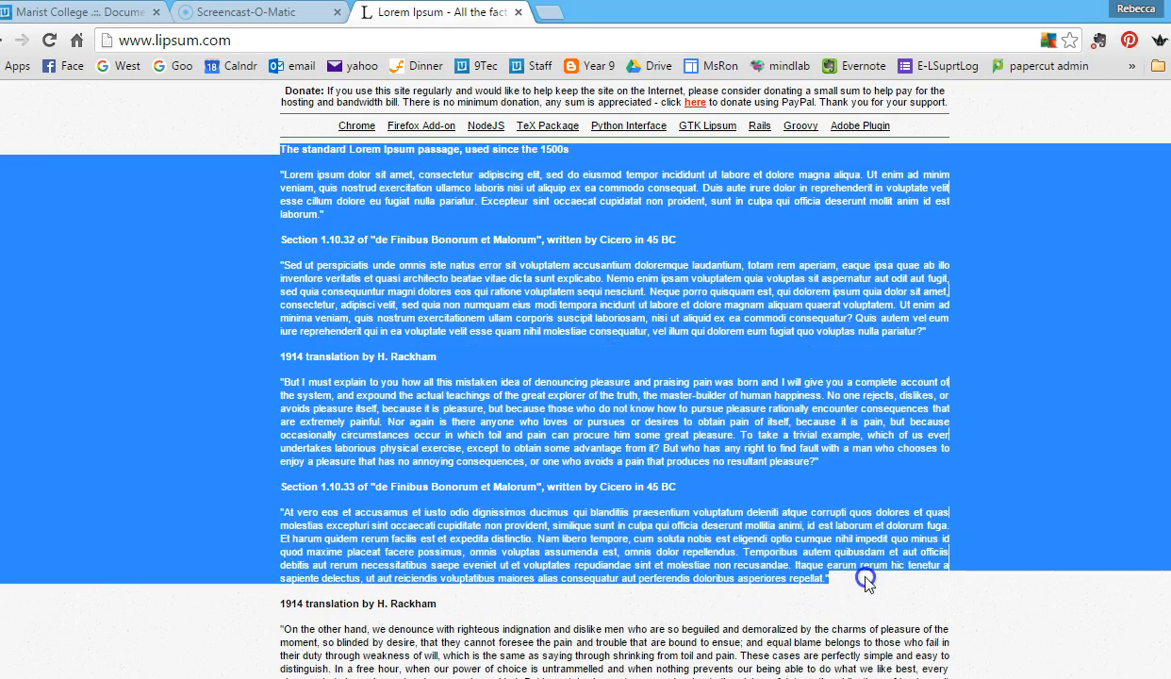
key(super+c)
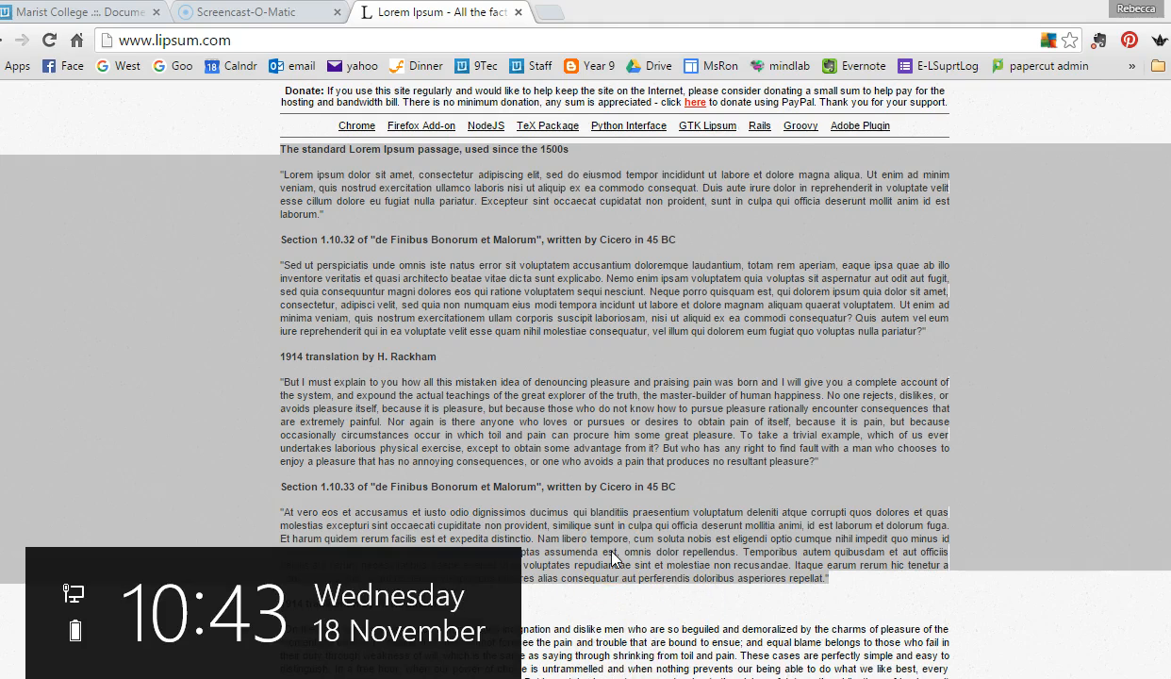
key(Escape)
Switch to Publisher tricks for y10.pub in Publisher and look over the heading and sample text on page 1.
mouse_move(521, 678)
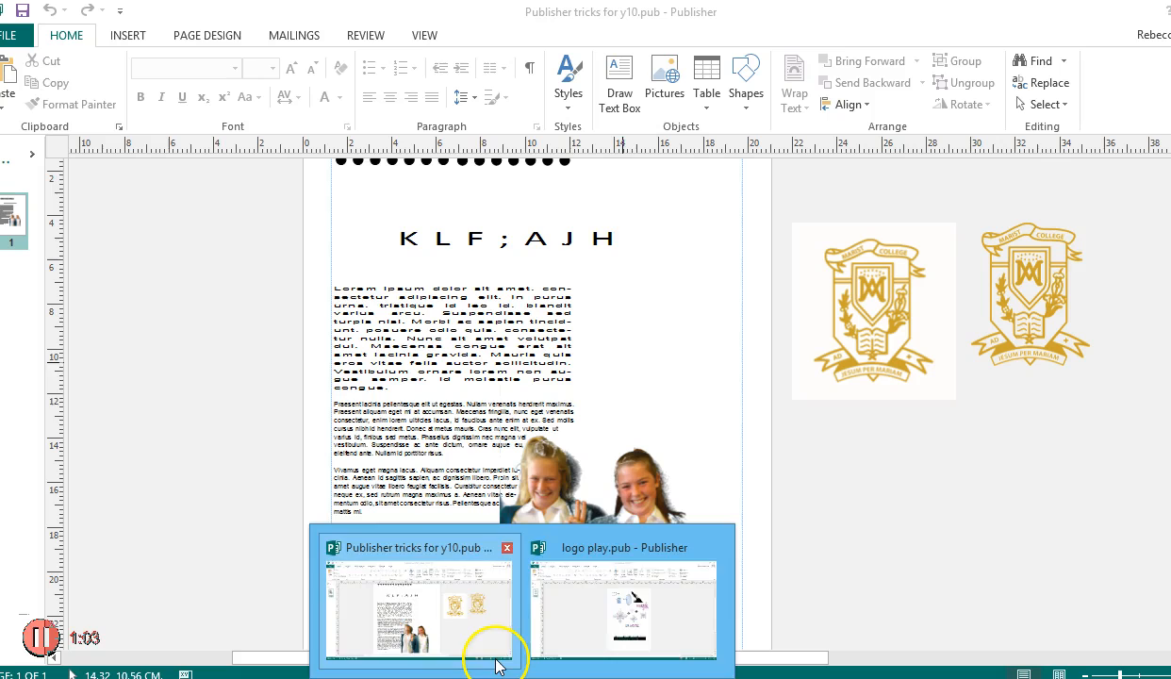
click(497, 651)
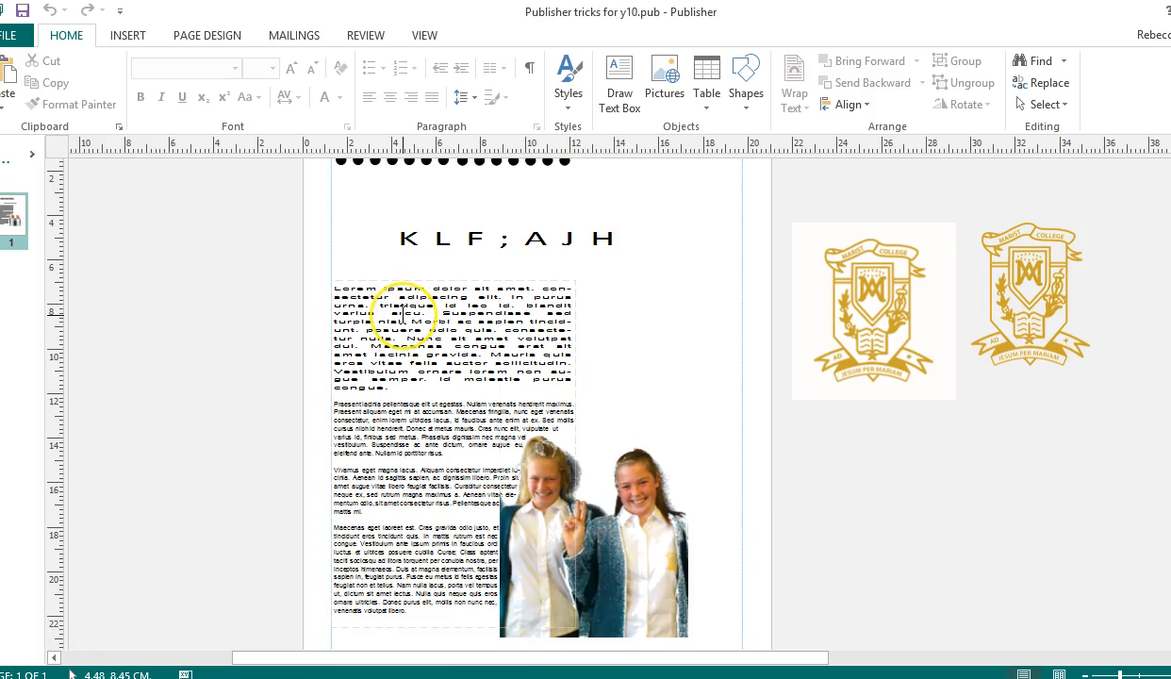
scroll(403, 315, up, 1)
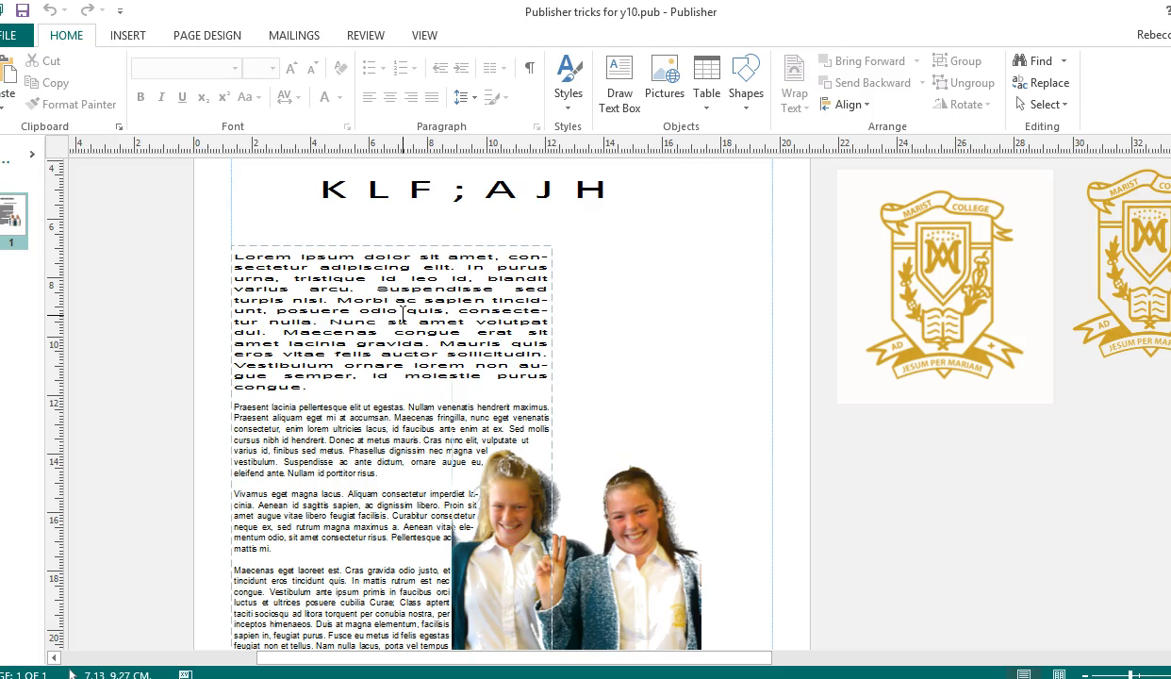
click(518, 198)
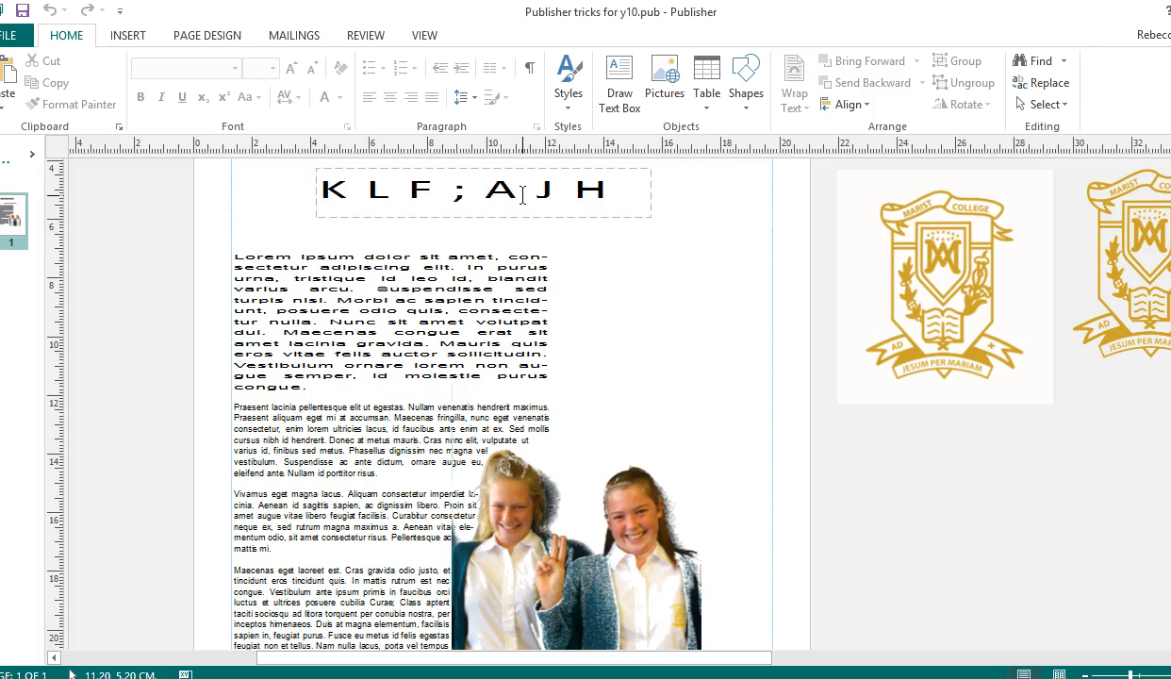
scroll(565, 243, down, 4)
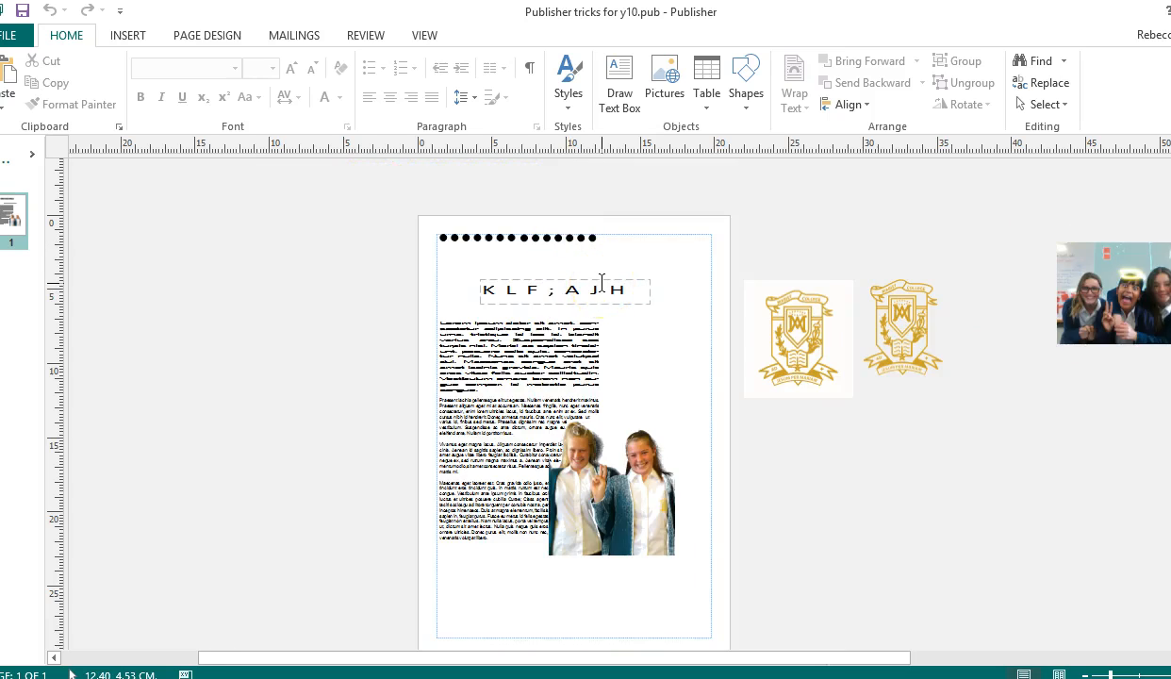
scroll(587, 340, up, 3)
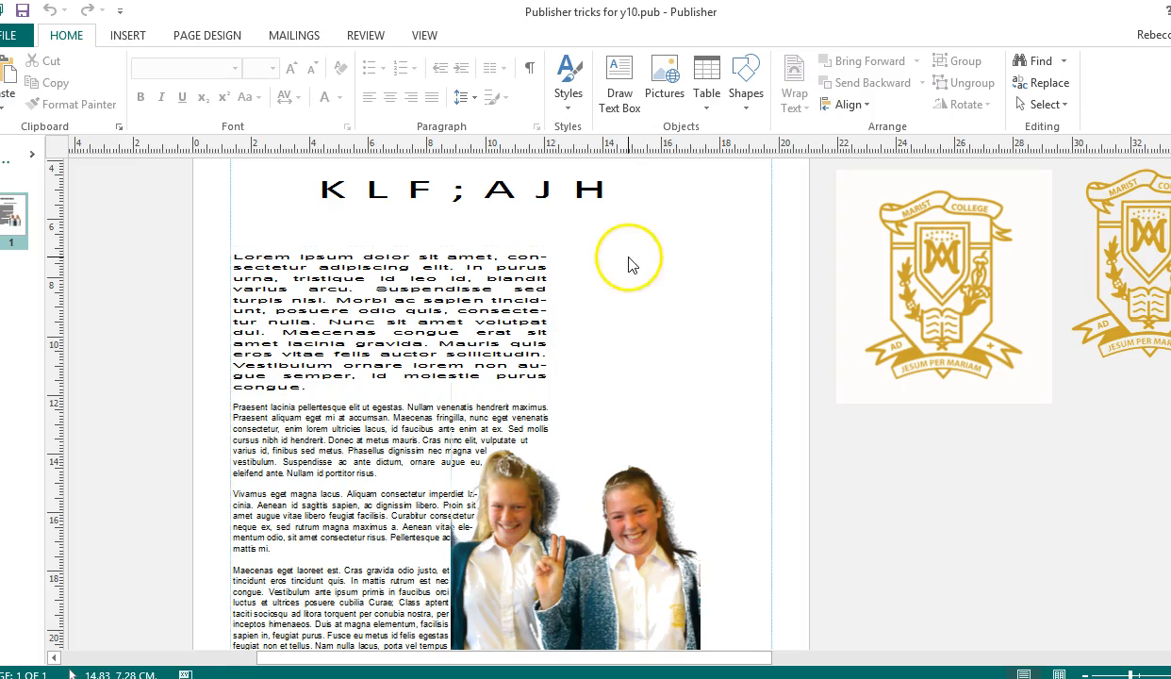
click(316, 235)
Insert a new blank page after page 1 and open it.
click(15, 229)
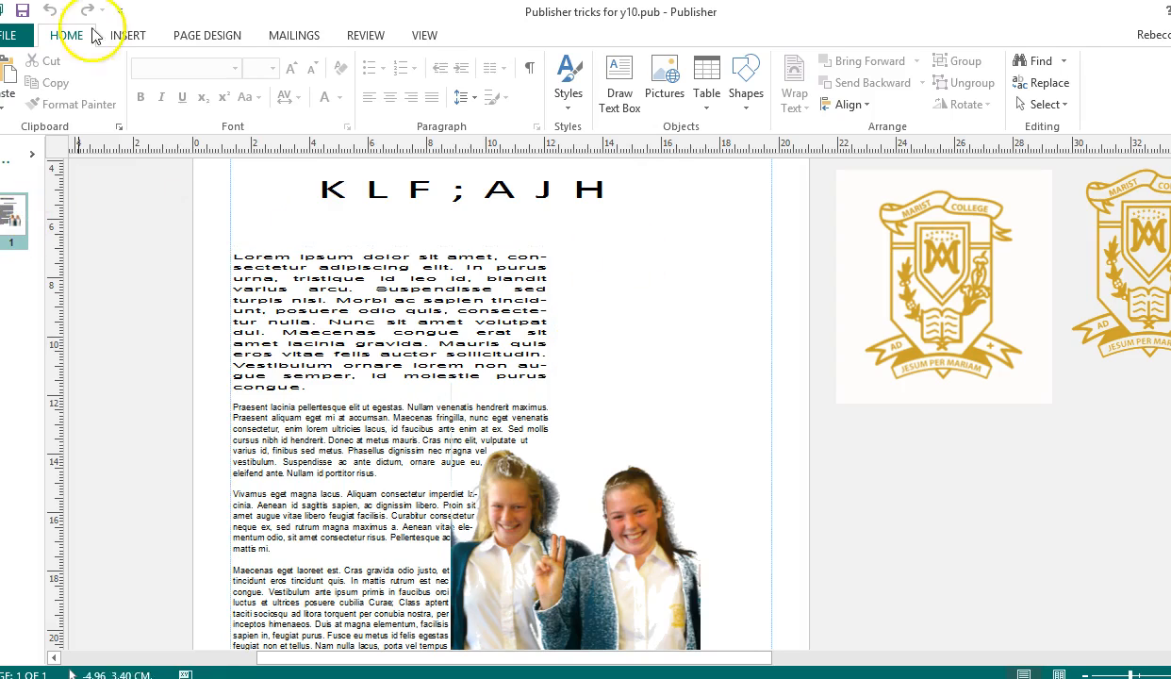
click(132, 35)
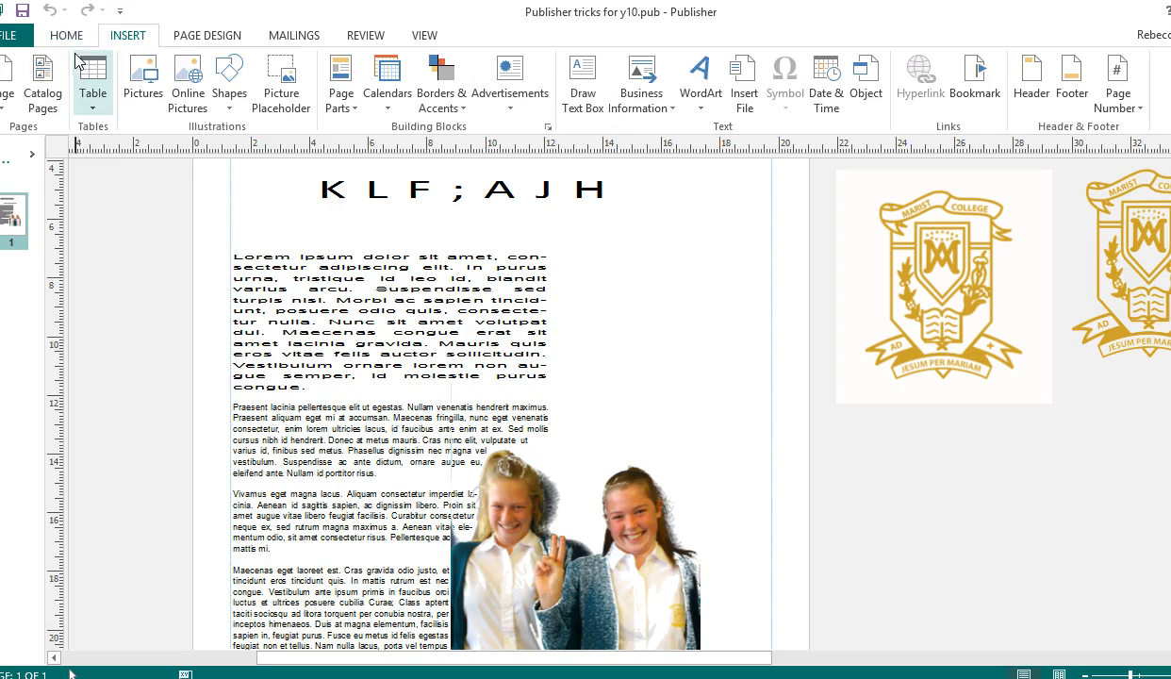
click(10, 87)
click(26, 303)
click(443, 311)
key(ctrl+v)
click(595, 326)
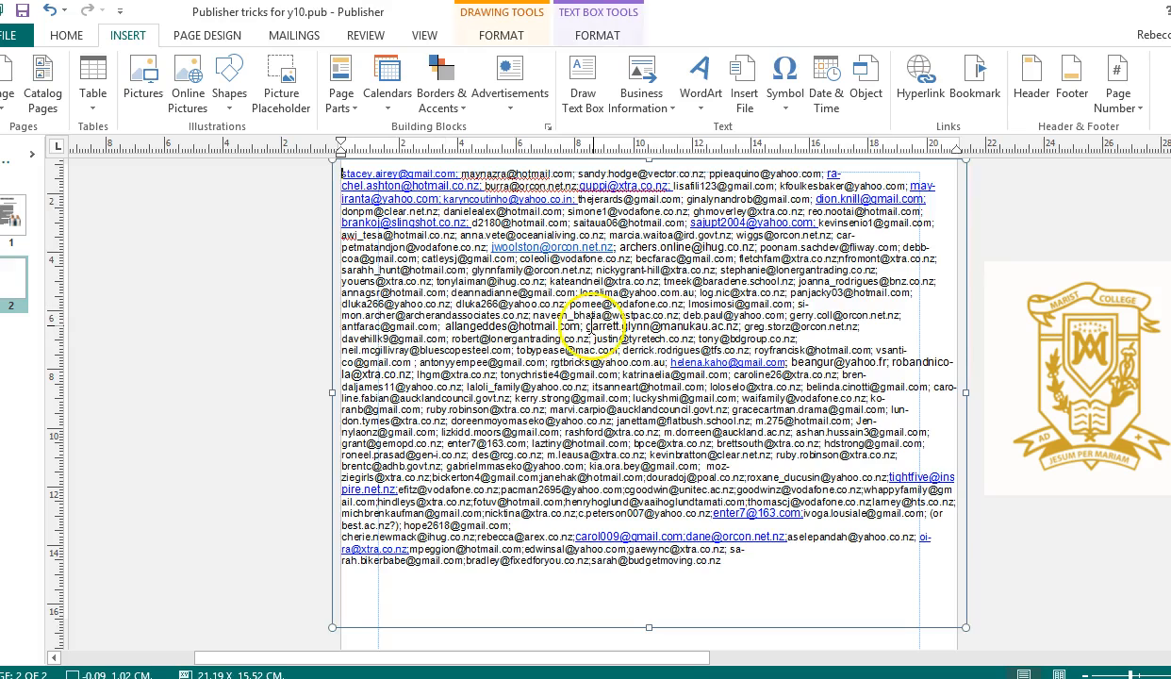
key(ctrl+z)
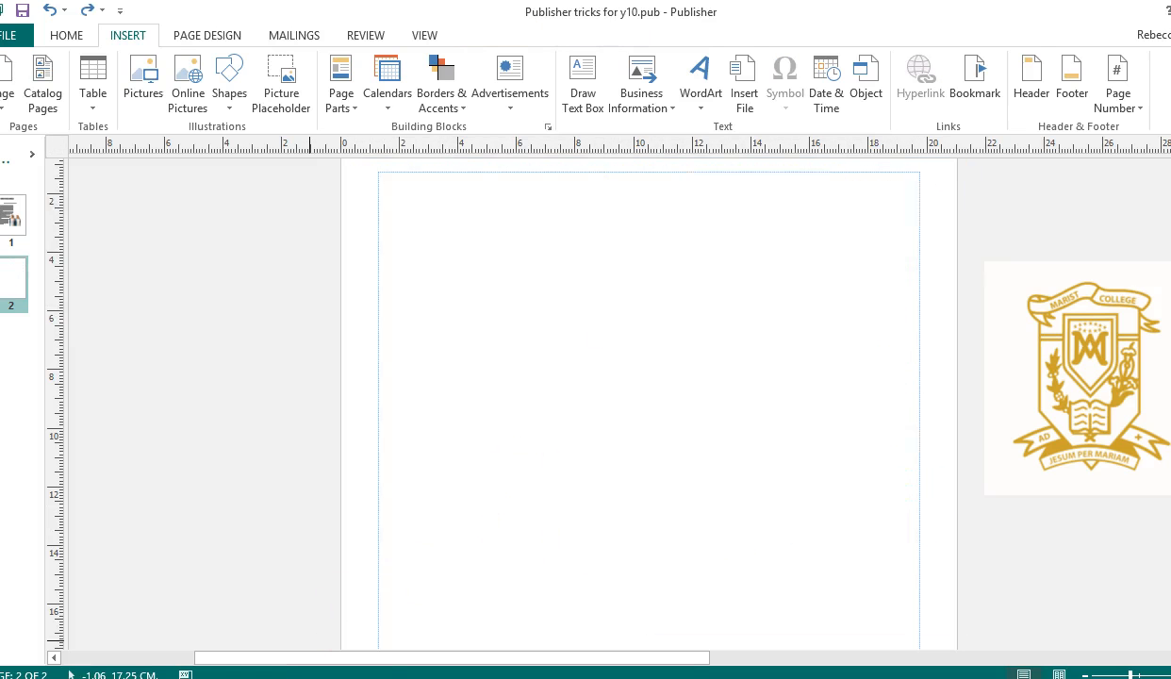
Switch to the lipsum.com page in Chrome and copy the selected Lorem Ipsum passages.
key(alt+Tab)
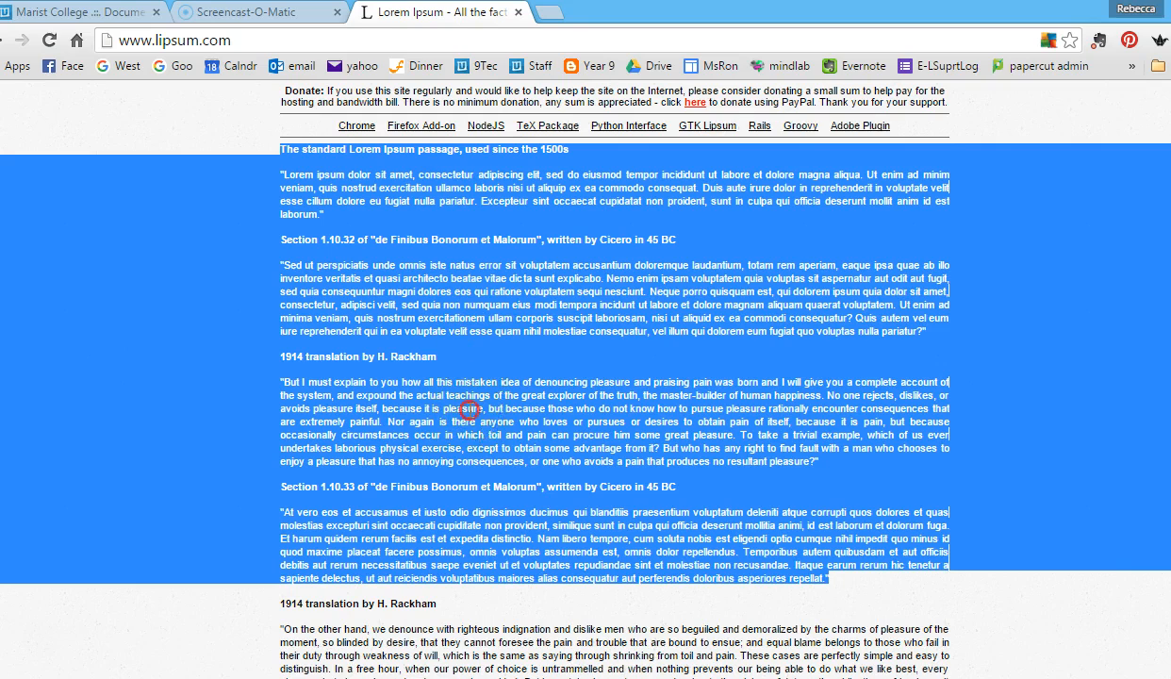
right_click(469, 412)
click(535, 434)
Switch back to Publisher tricks for y10.pub in Publisher and paste the copied Lorem Ipsum text onto page 2.
click(521, 678)
click(480, 618)
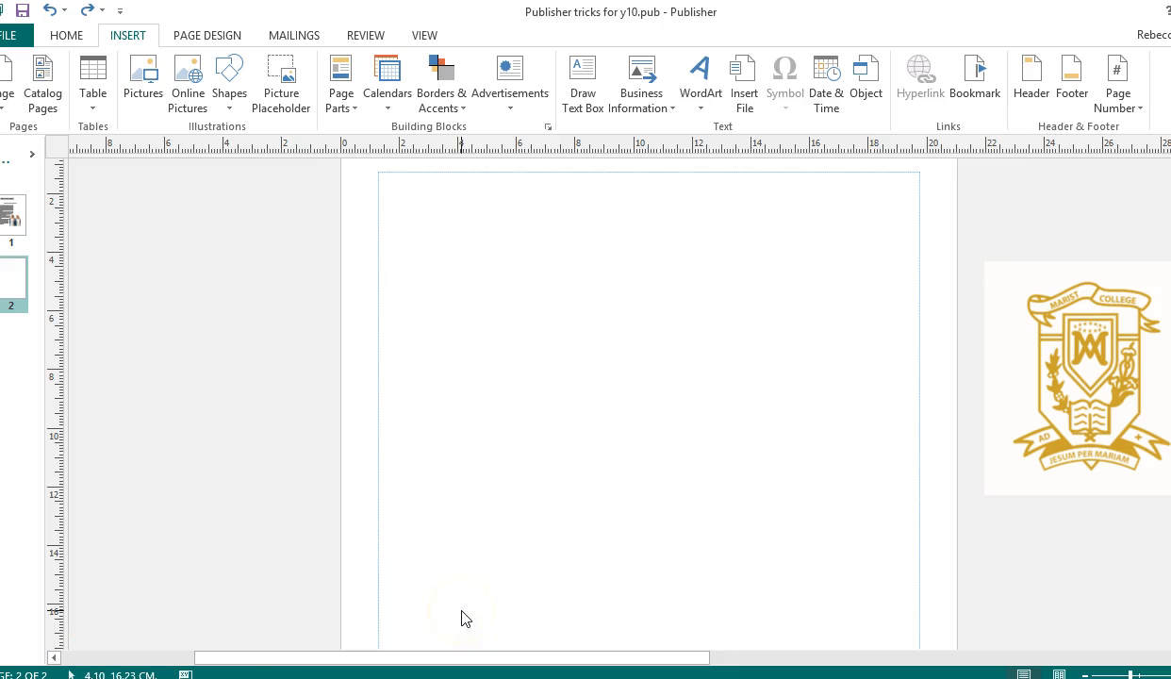
key(ctrl+v)
Move the white-background crest lower beside page 2 and bring the group photo close to the page's upper corner.
scroll(521, 482, down, 5)
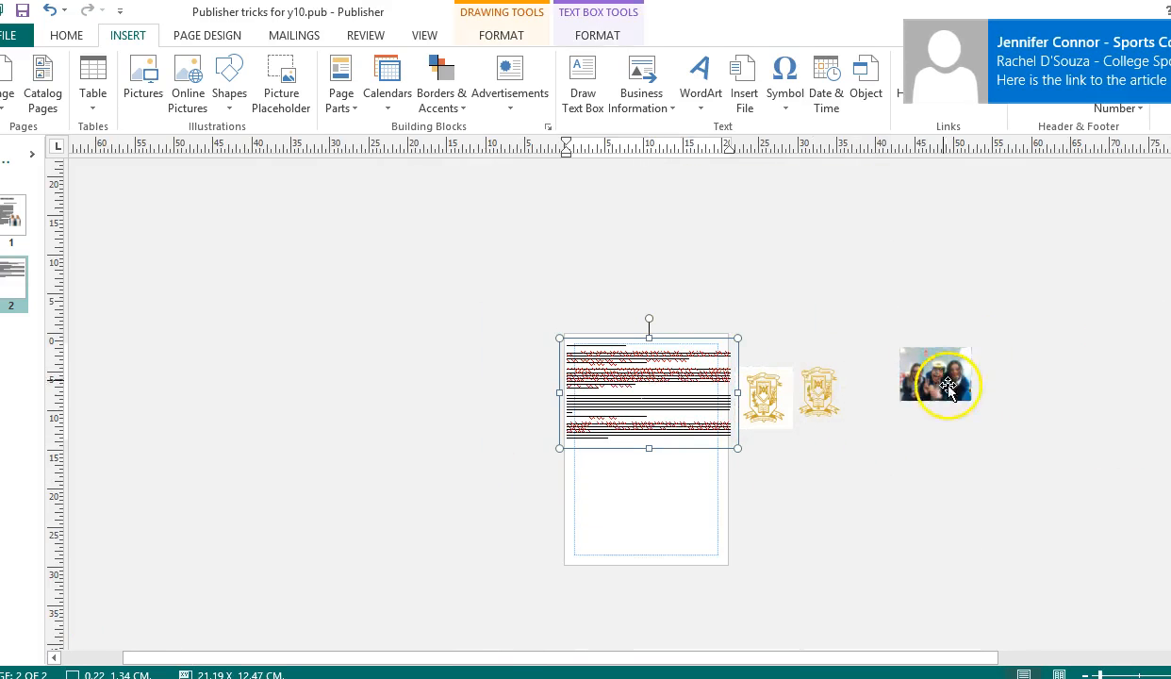
drag(769, 404, 773, 495)
drag(919, 361, 763, 321)
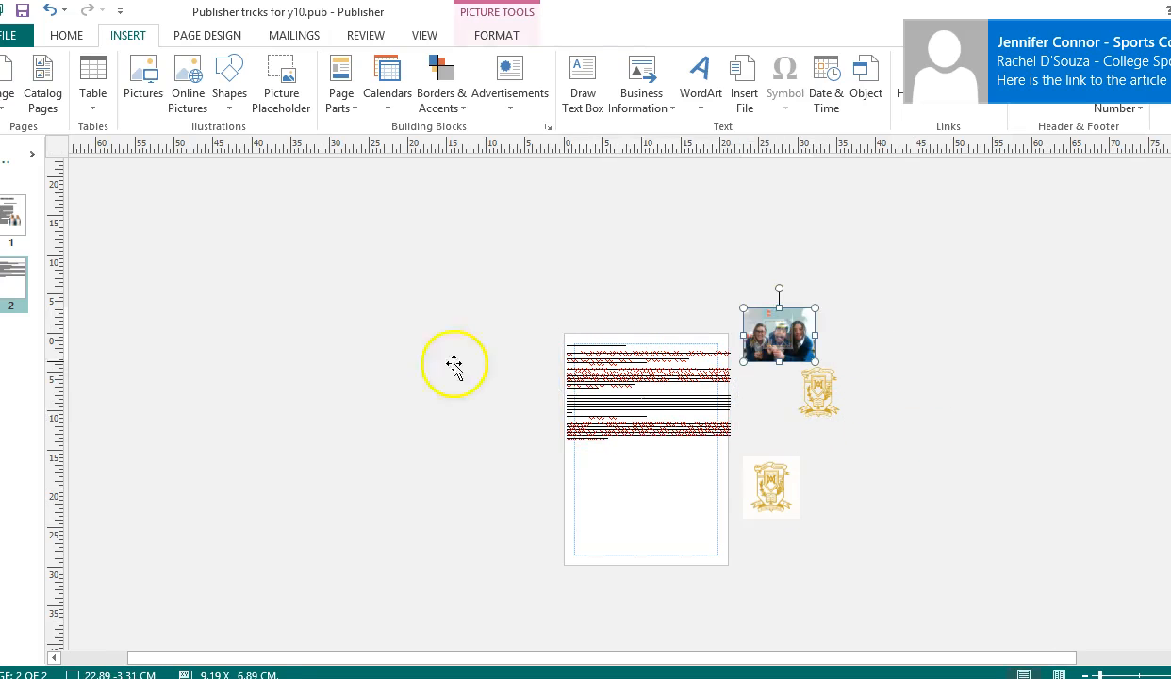
click(13, 210)
click(12, 288)
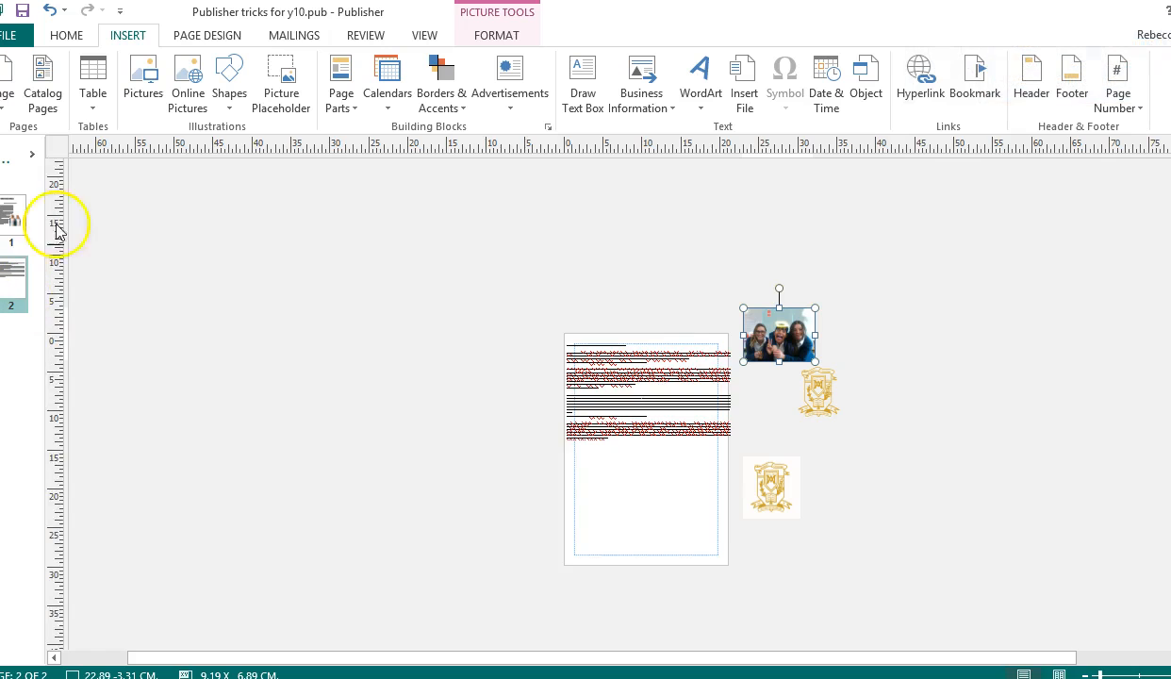
Fit the pasted text box between the side margin guides, about 18.46 cm wide, and lengthen it to about 13.91 cm.
key(F9)
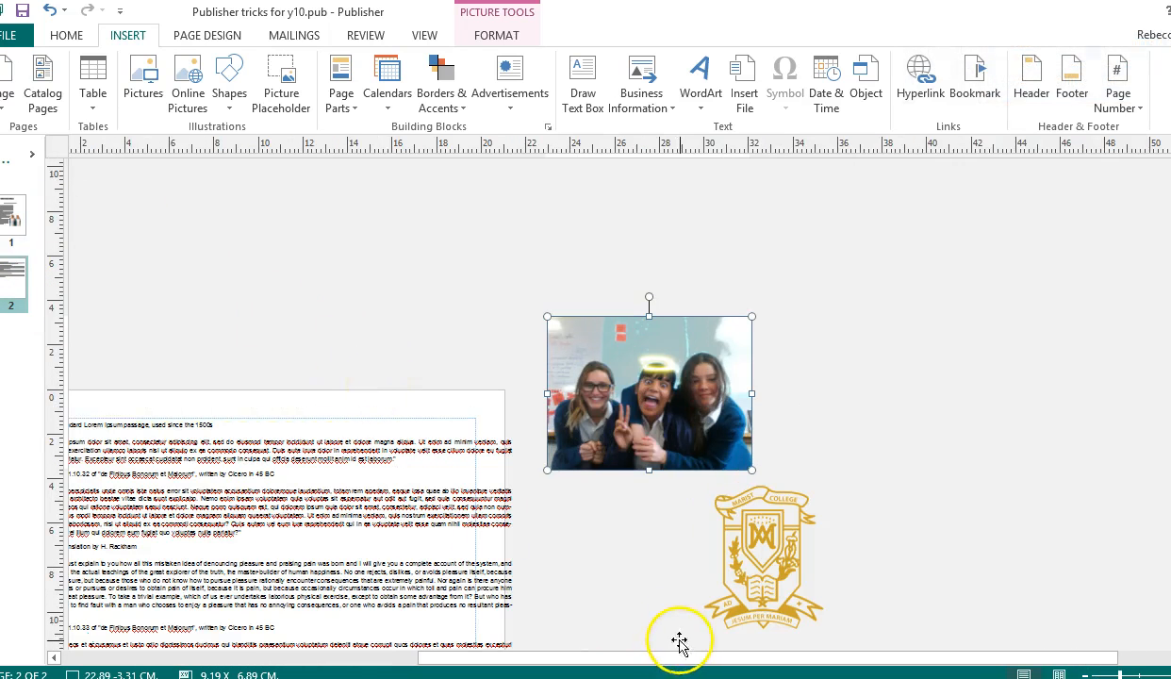
drag(673, 661, 595, 660)
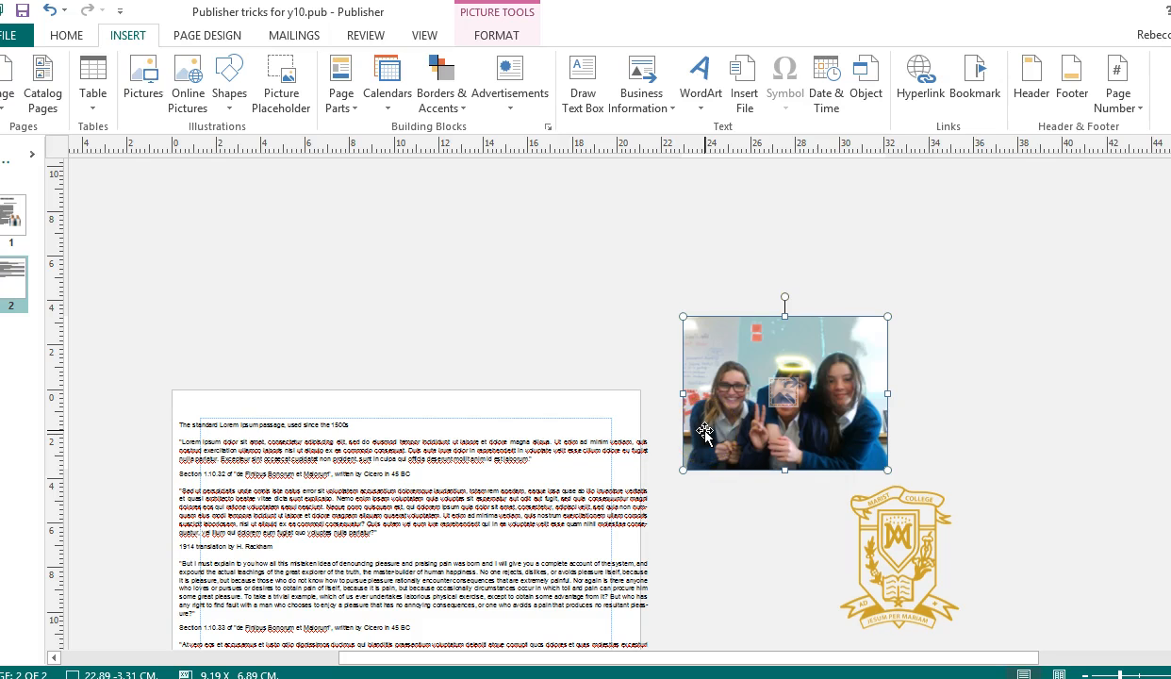
scroll(705, 432, down, 5)
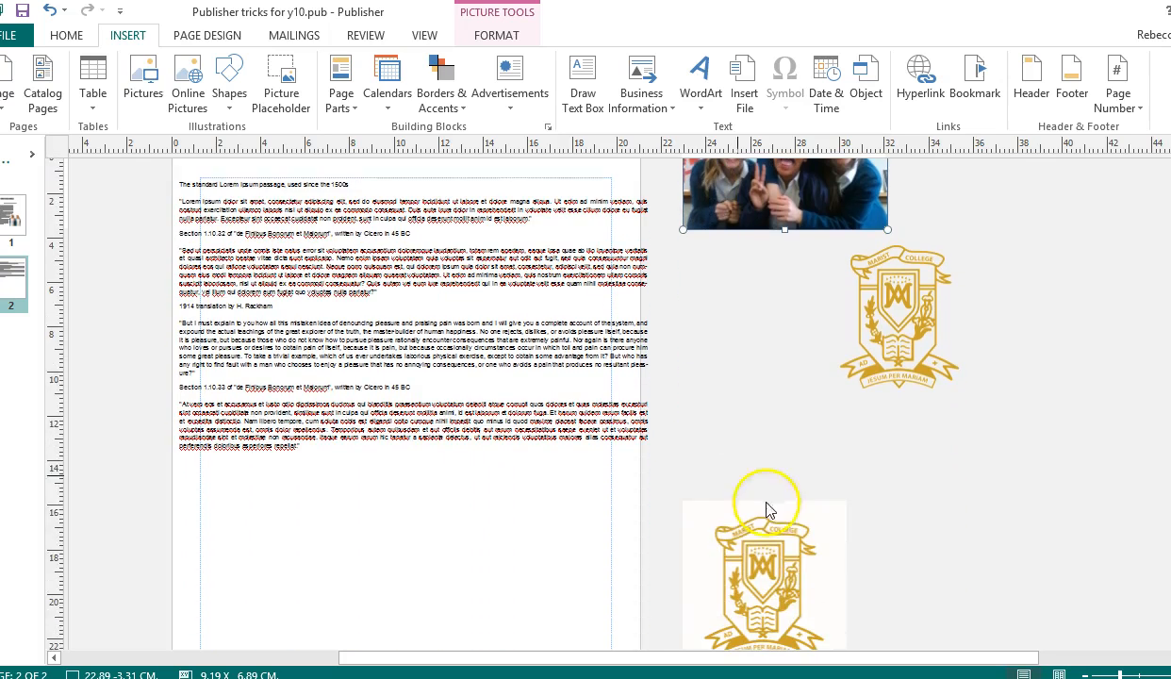
click(765, 537)
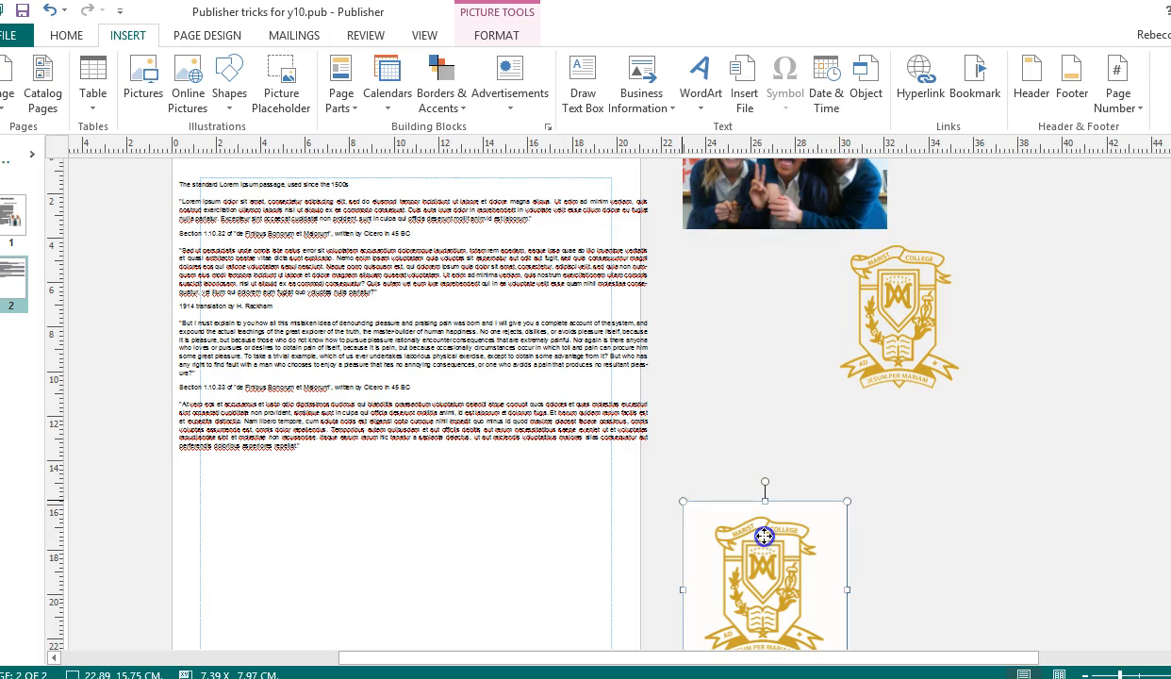
click(604, 417)
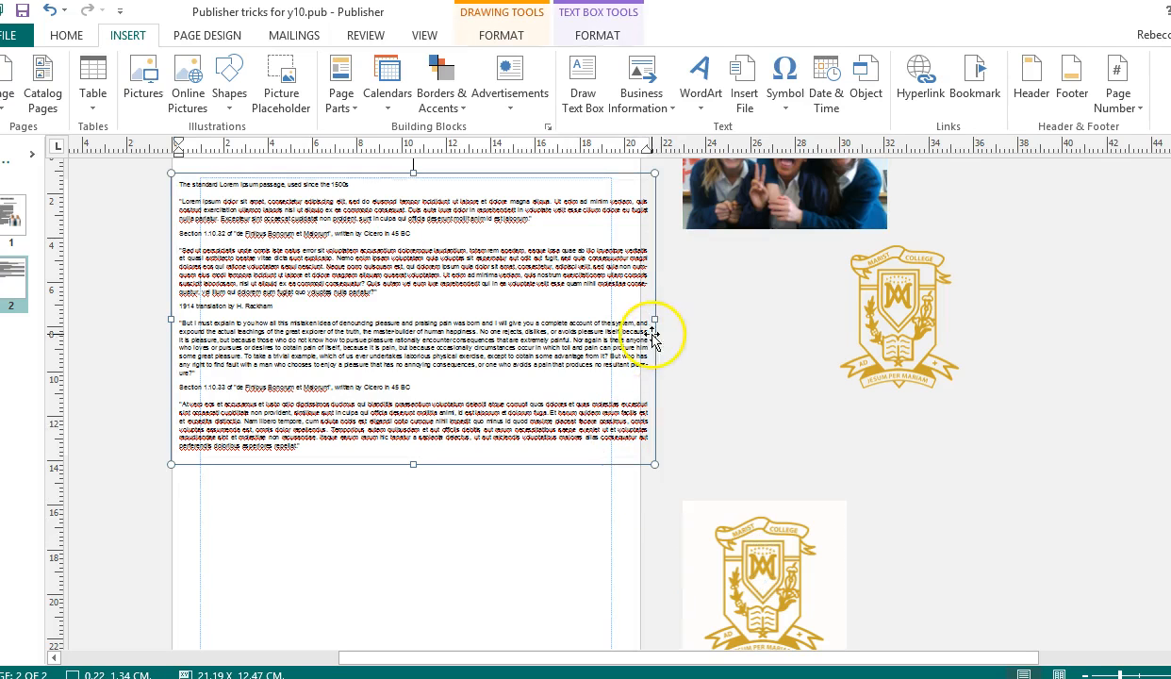
drag(653, 319, 618, 318)
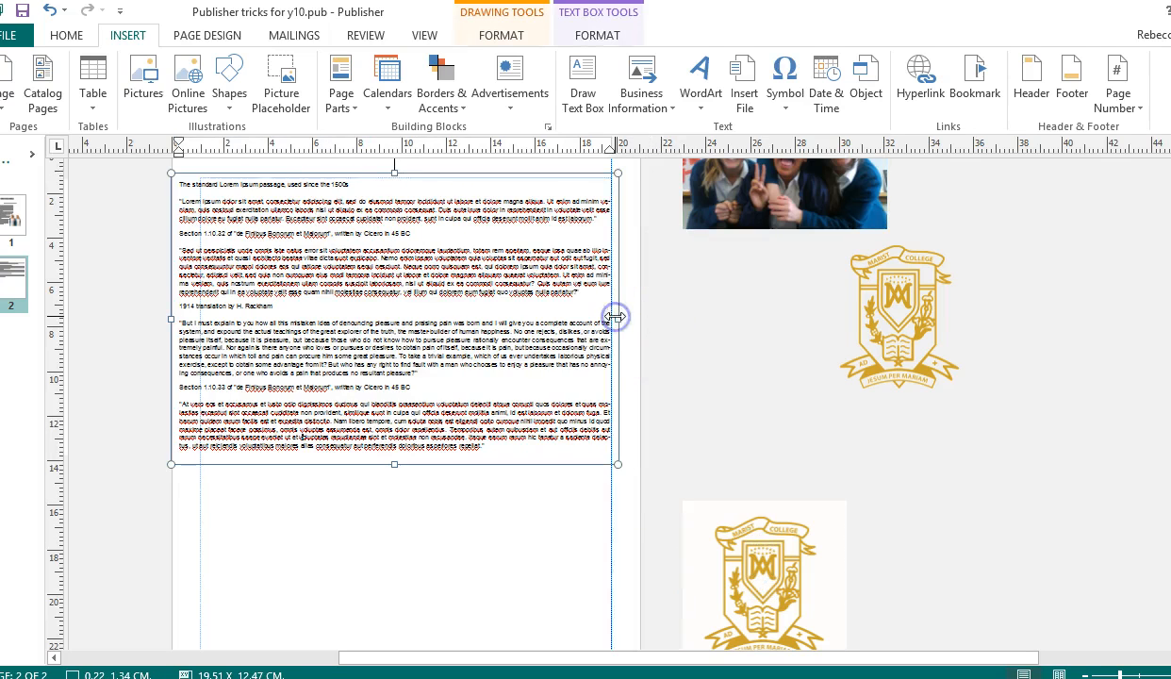
drag(172, 319, 193, 322)
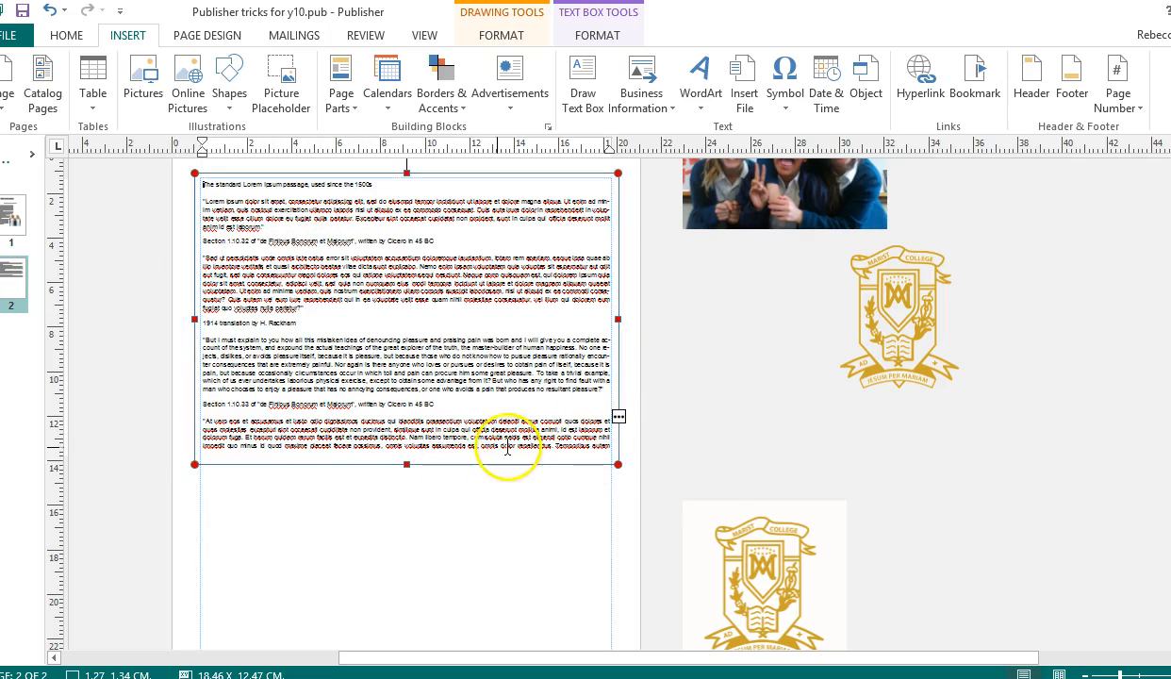
drag(618, 464, 618, 537)
drag(406, 535, 406, 496)
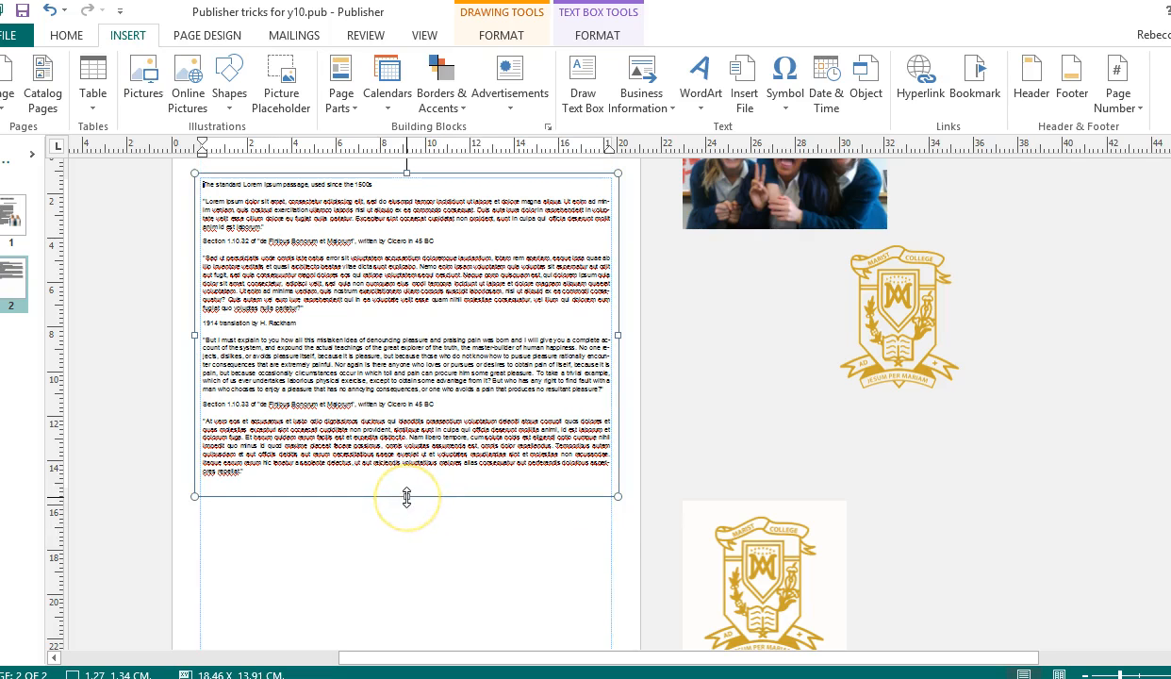
Shorten the page 2 text box to about 10.86 cm and pour its overflow text into a new linked text box.
drag(406, 498, 407, 429)
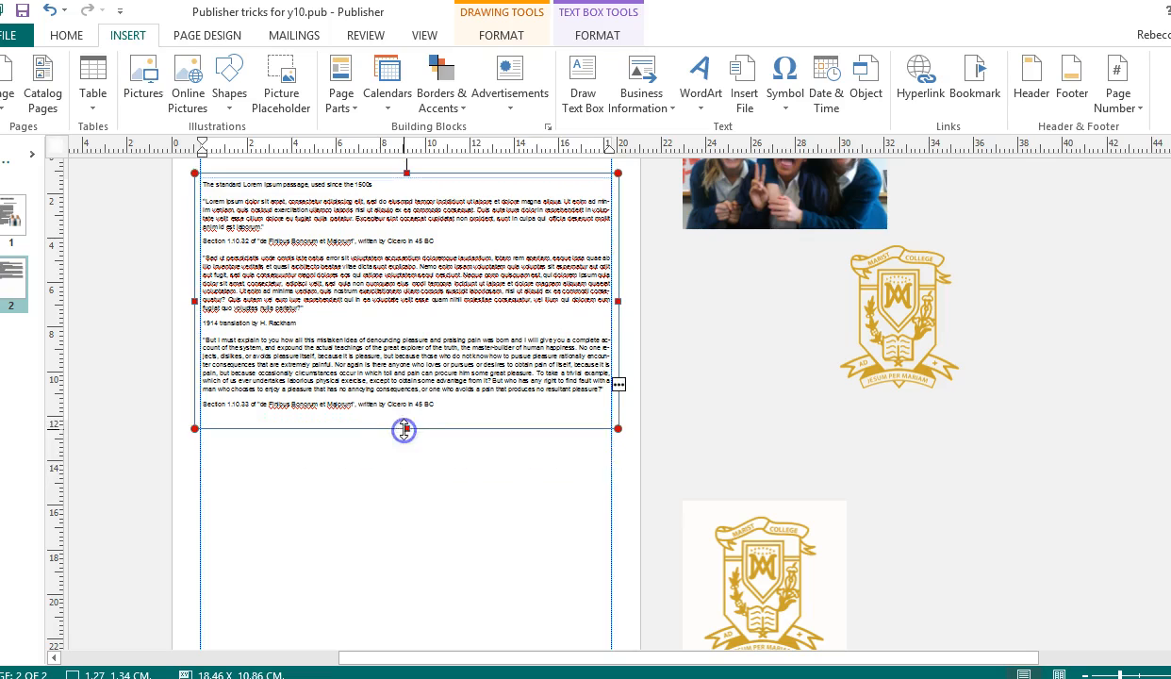
click(620, 385)
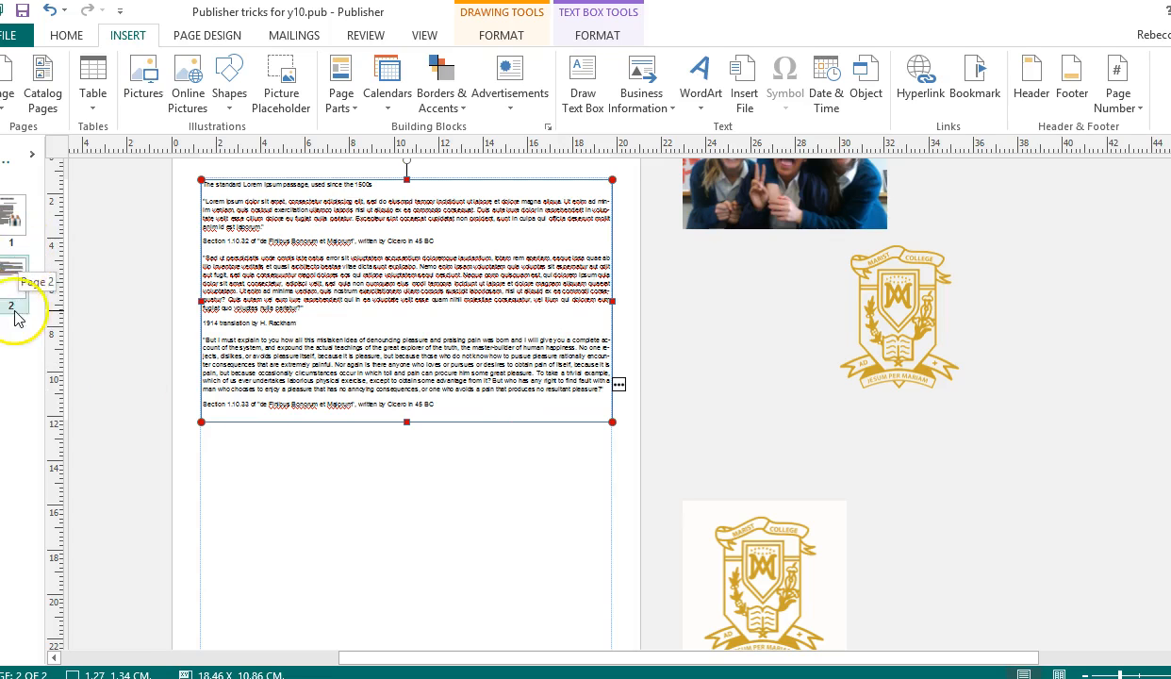
click(157, 331)
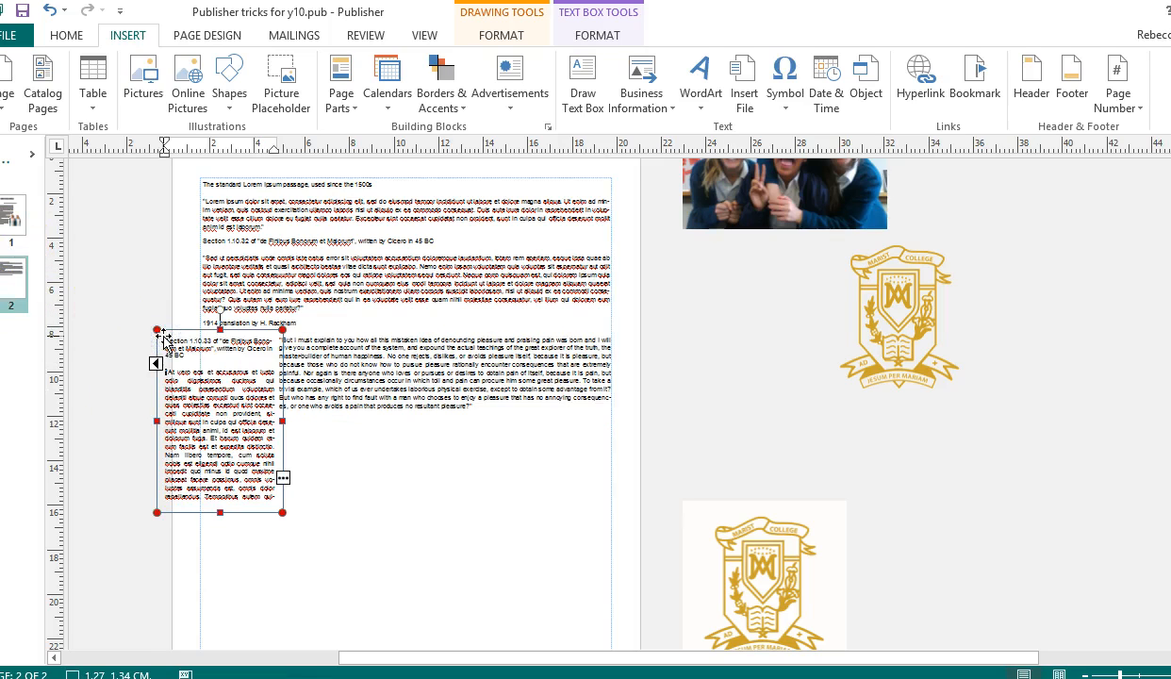
Move the linked text box off the page beside the crest and widen it to about 14.73 cm.
drag(175, 340, 722, 311)
click(772, 404)
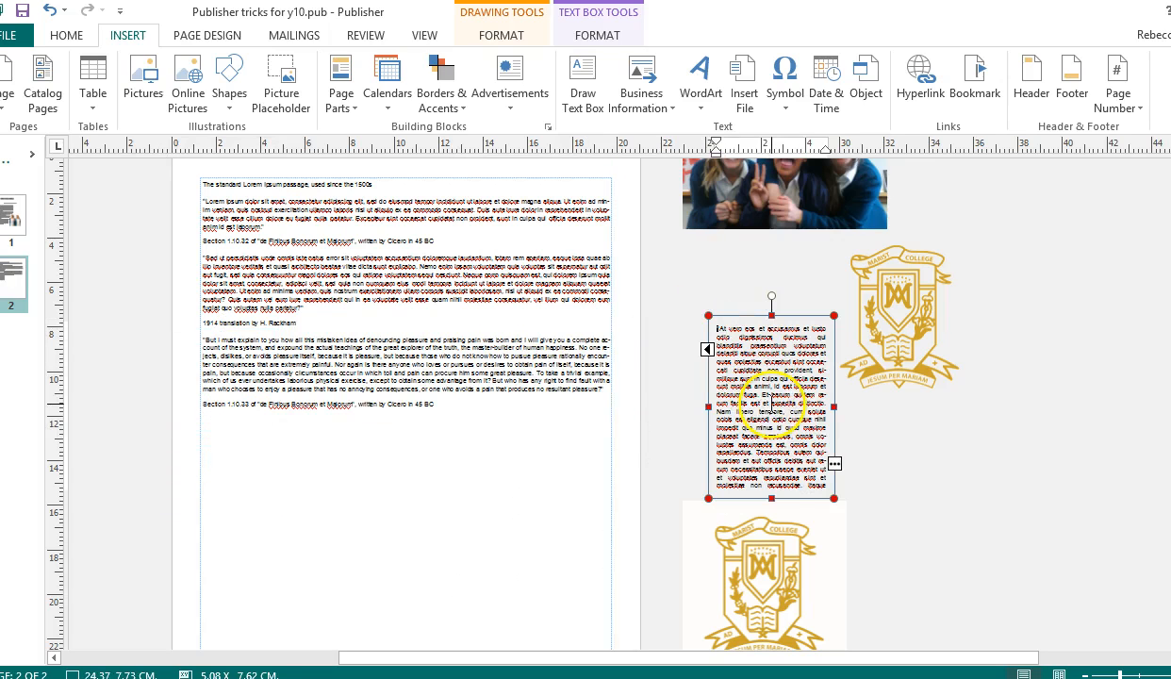
drag(835, 407, 1050, 406)
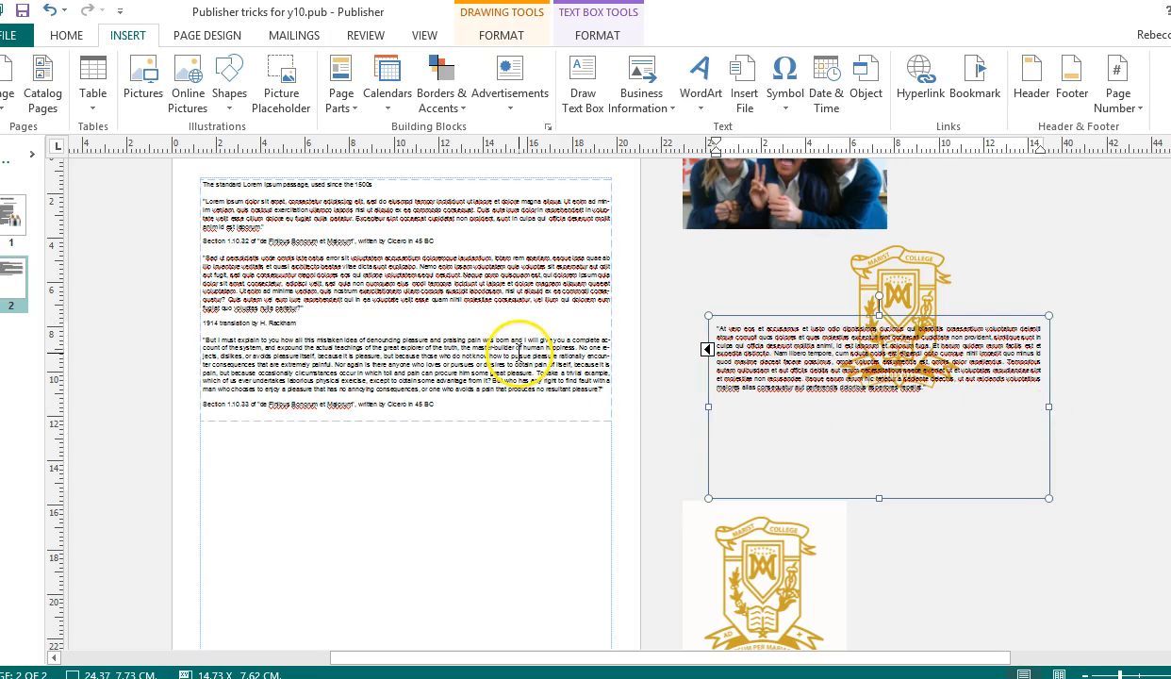
Lengthen the text box on the page to about 14.33 cm, and shorten it again in stages to about 11.16 cm.
click(521, 353)
drag(407, 429, 409, 499)
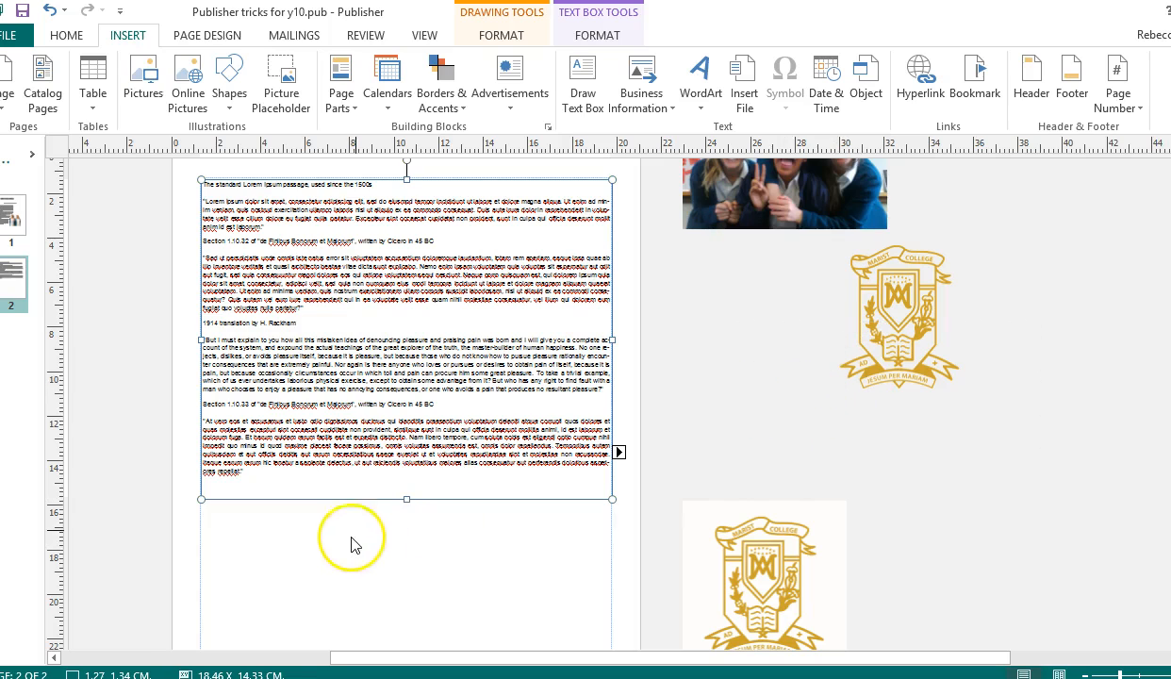
drag(408, 498, 407, 455)
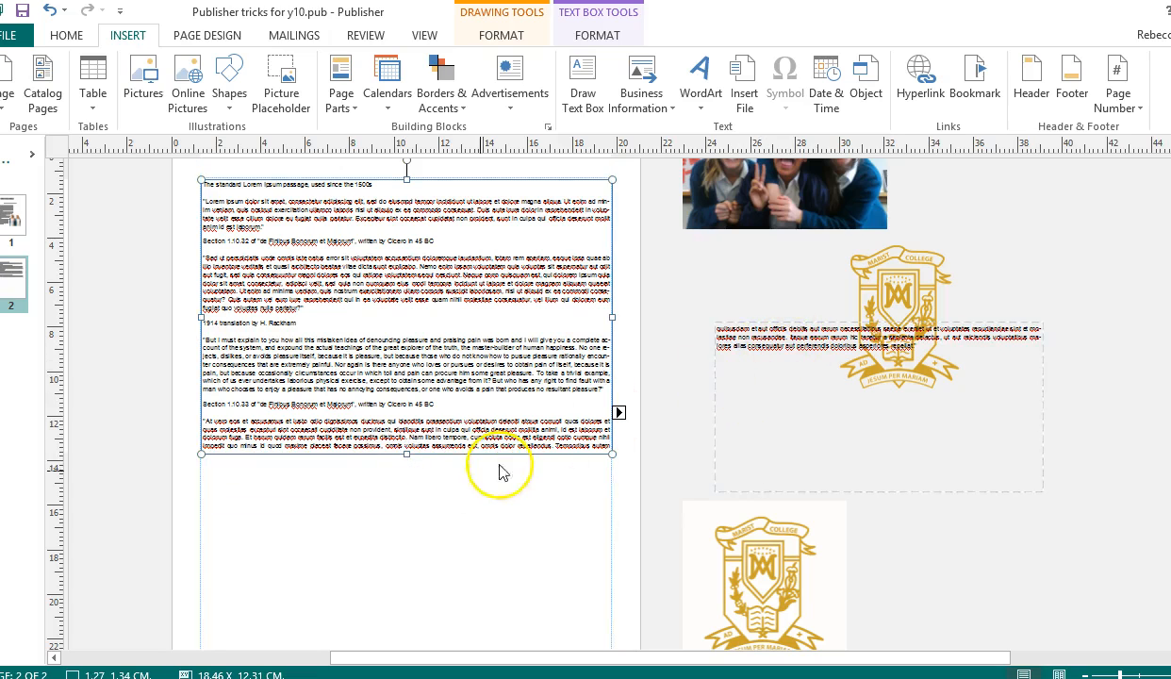
drag(405, 450, 407, 428)
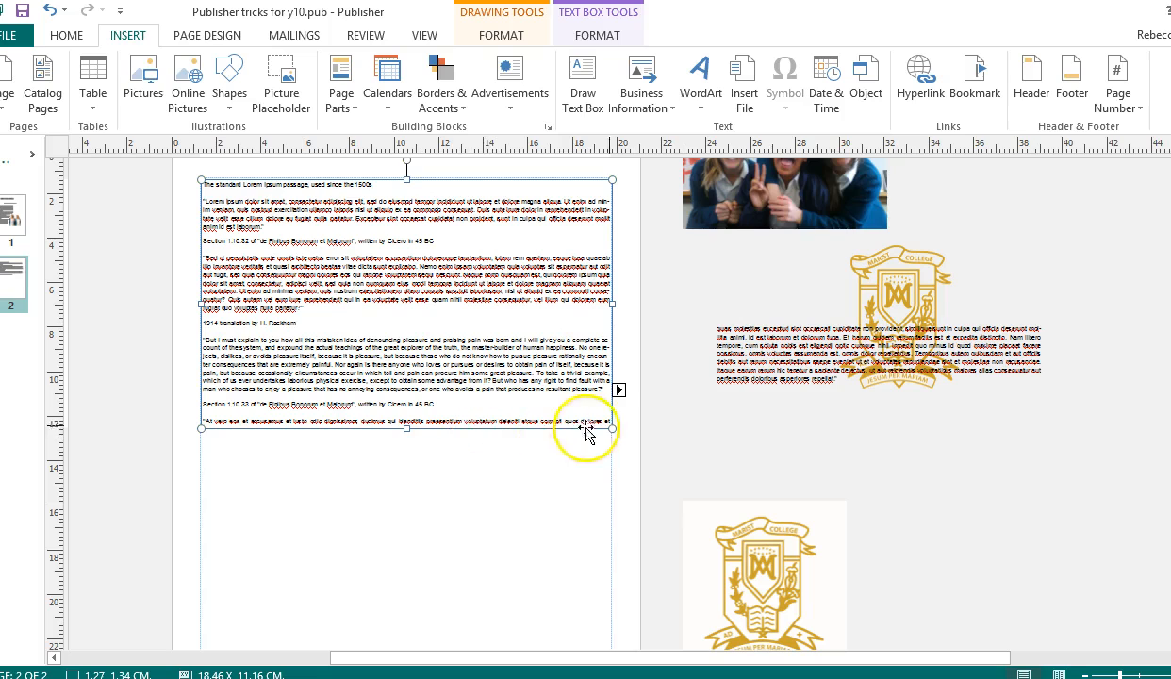
Delete the linked overflow text box beside the page.
click(533, 464)
click(748, 340)
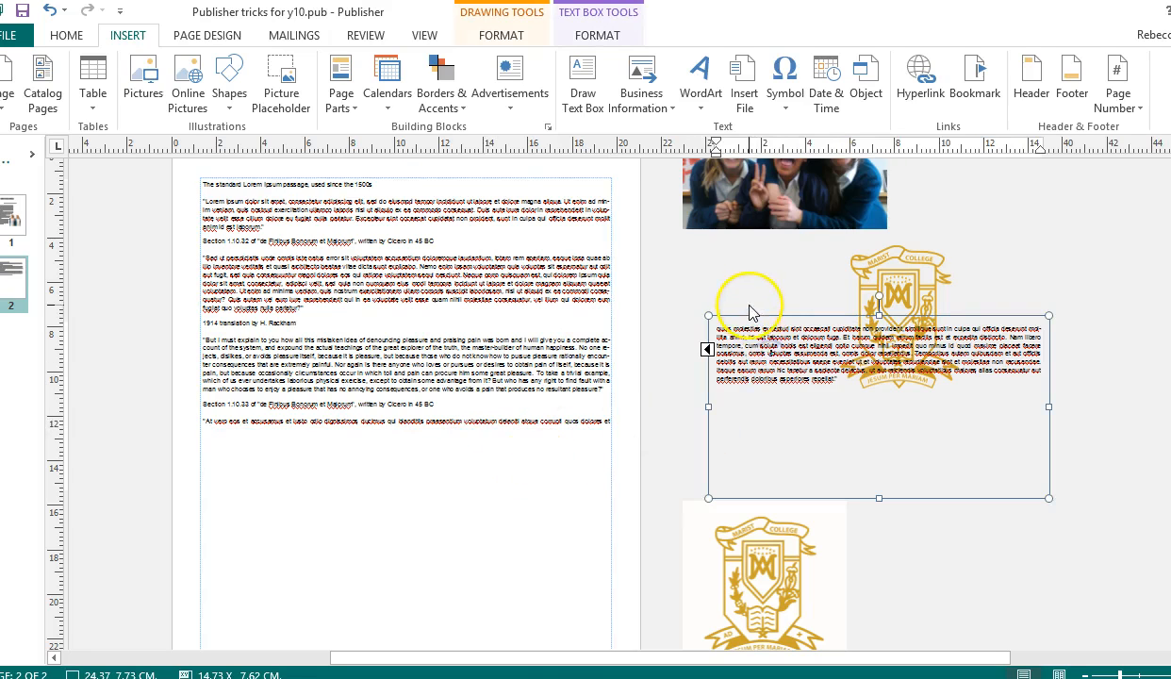
key(Delete)
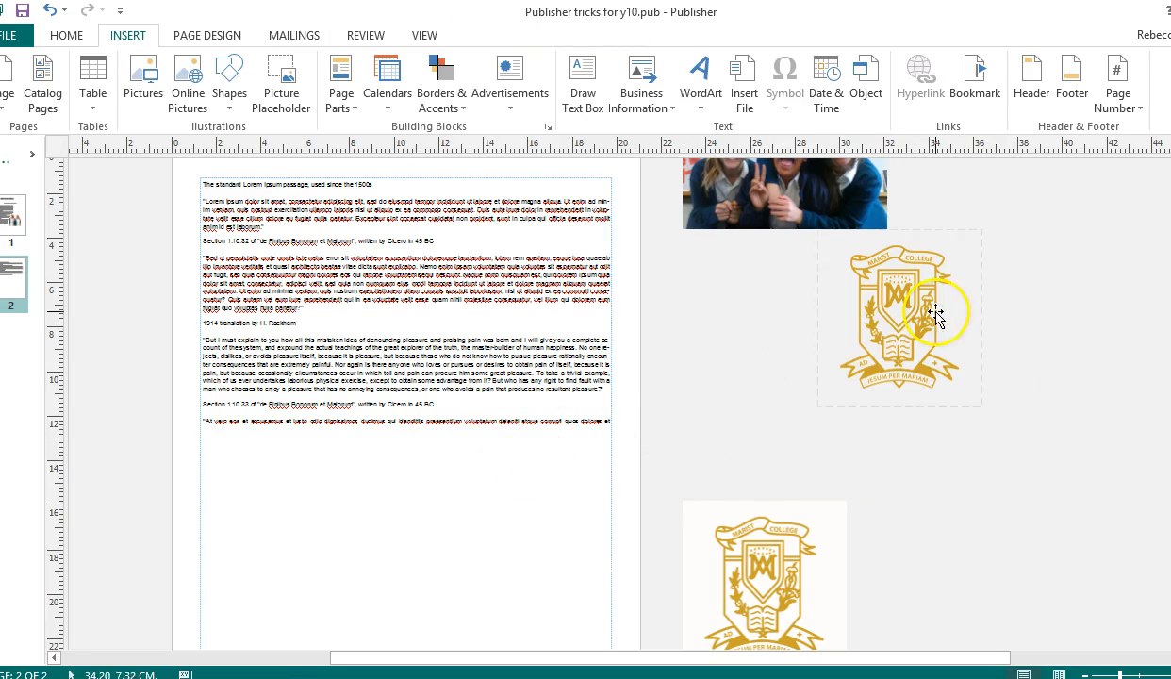
Move the white-background crest onto page 2 so it overlaps the lower outer part of the Lorem Ipsum text.
drag(701, 524, 533, 300)
click(539, 337)
click(535, 326)
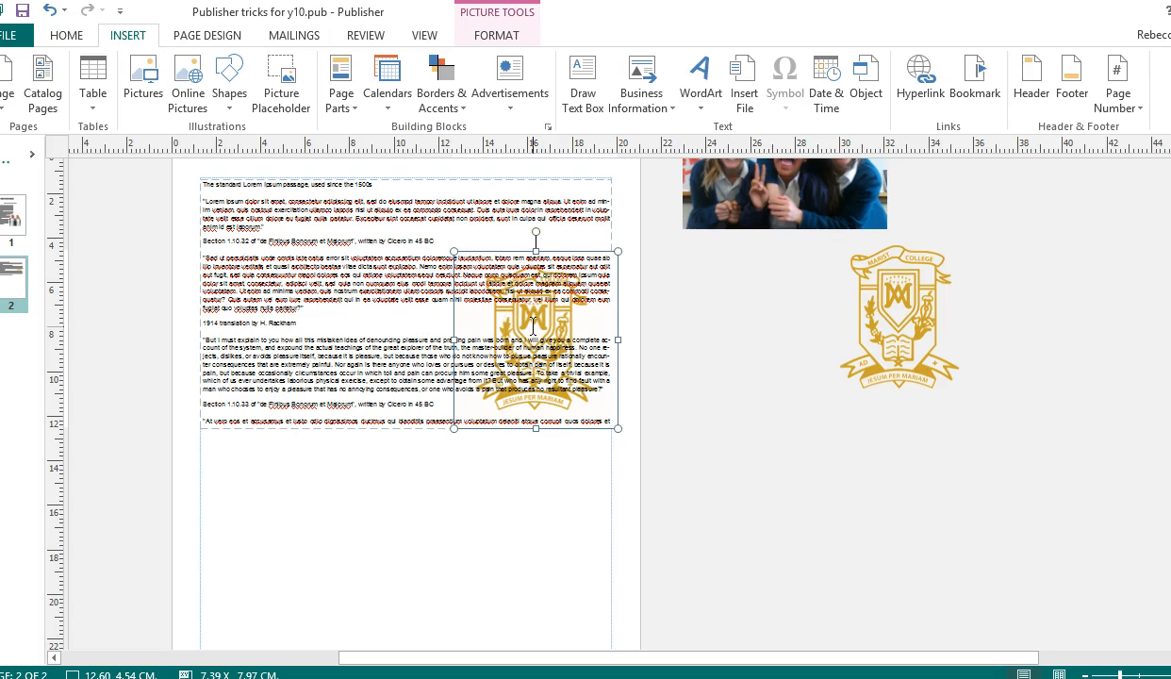
Apply Square text wrapping to the crest, and switch it to Top and Bottom.
click(499, 36)
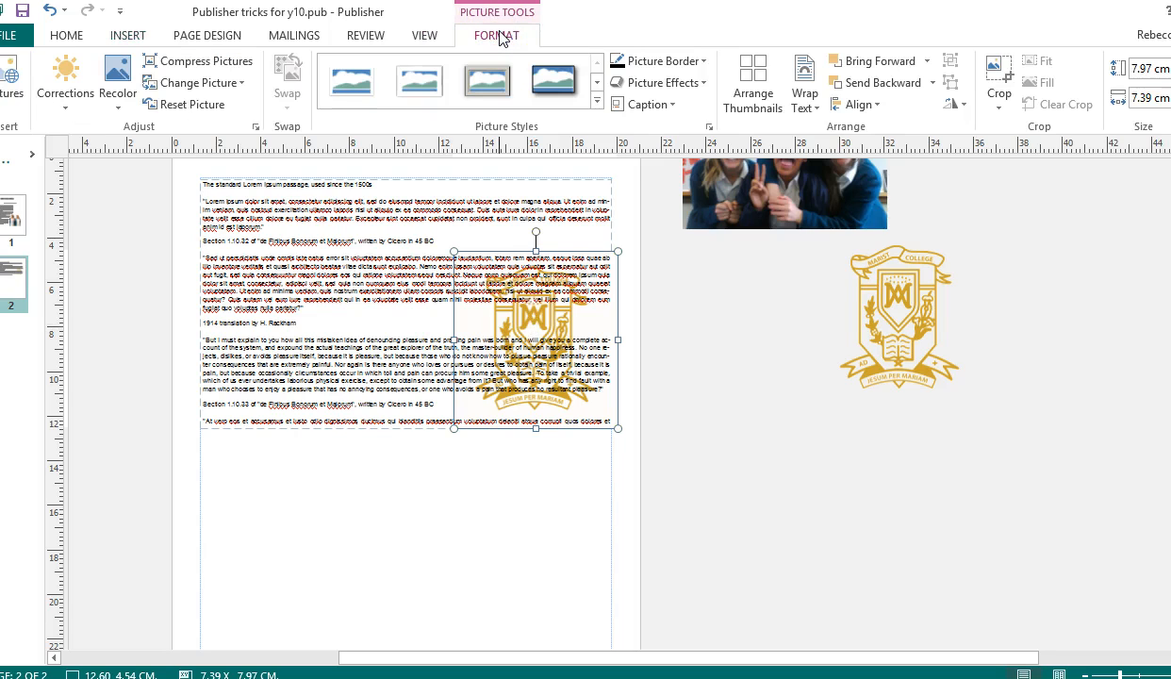
click(808, 94)
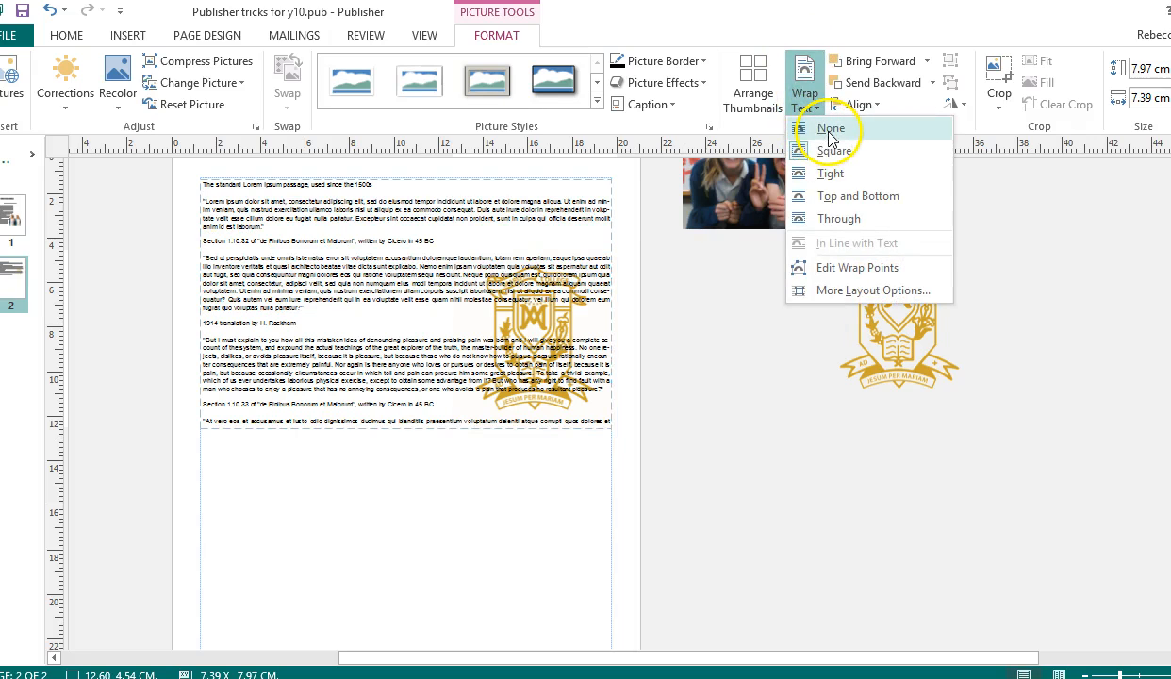
click(827, 150)
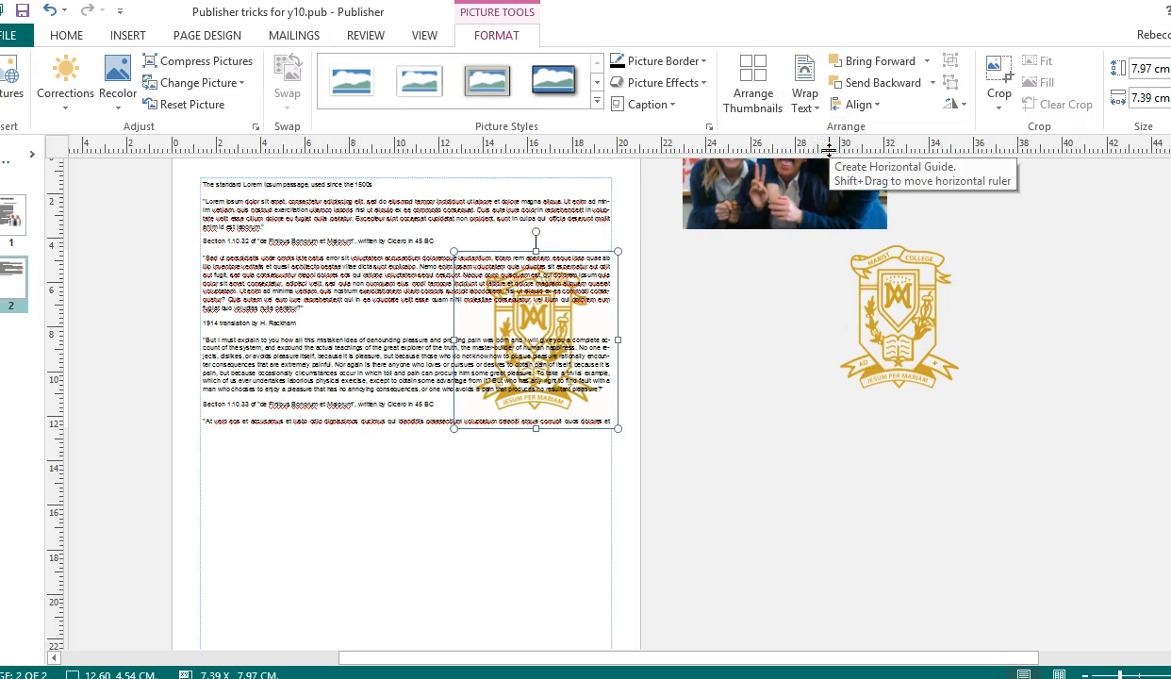
click(810, 100)
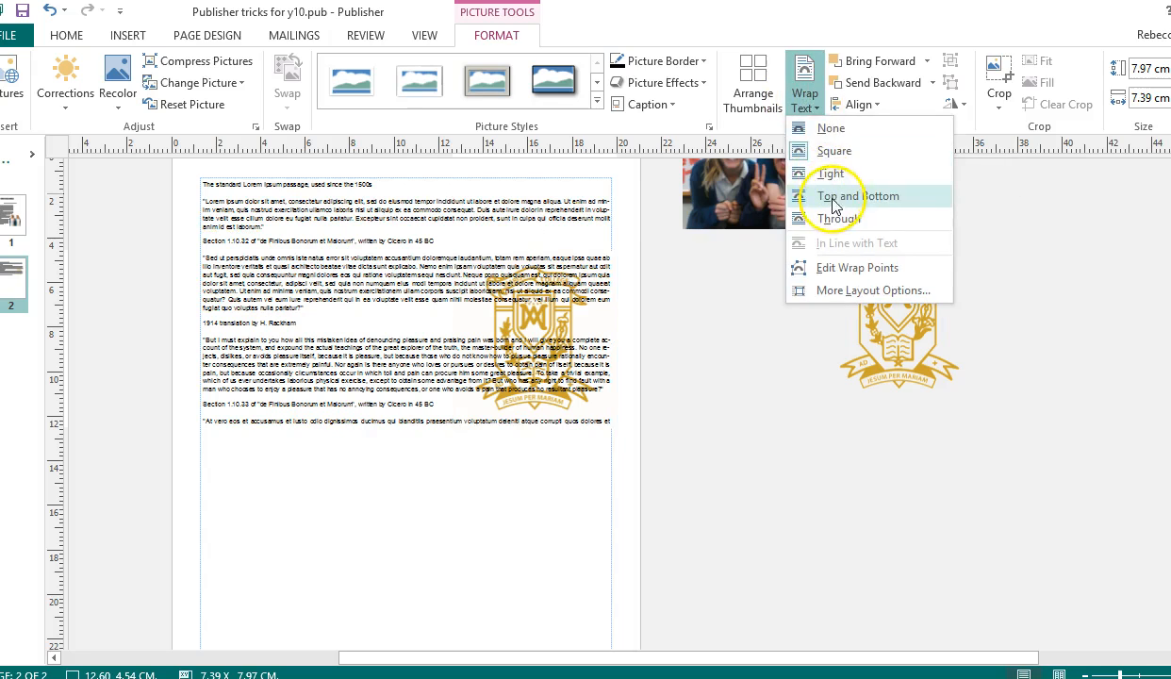
click(809, 195)
click(807, 93)
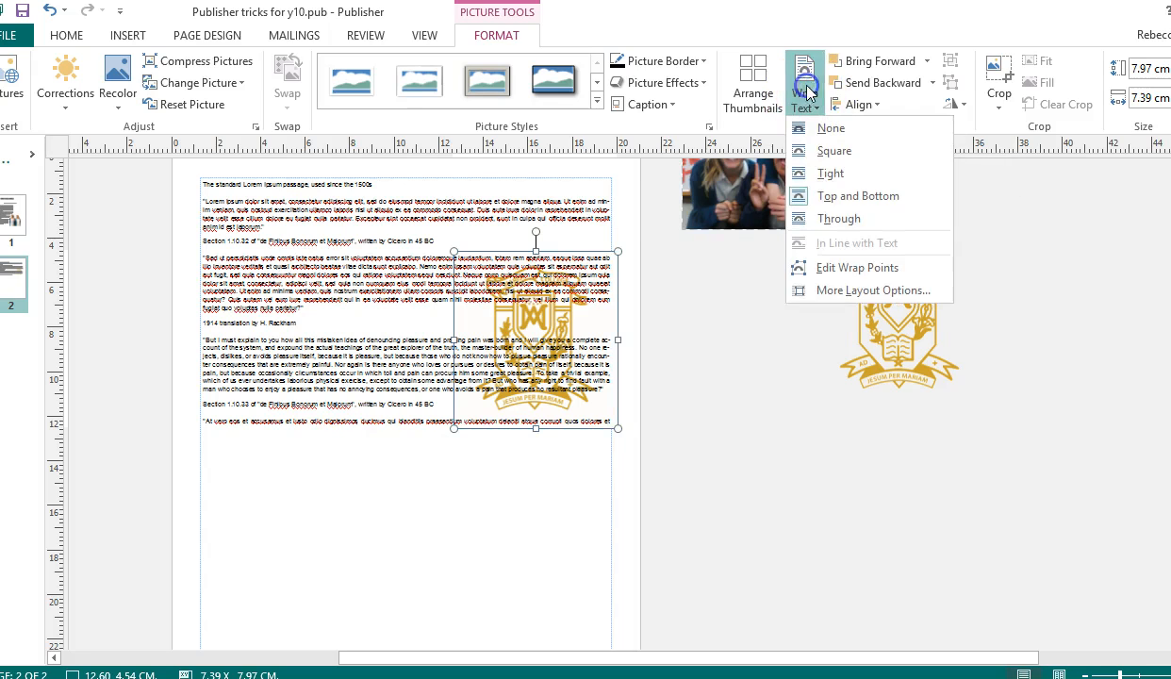
Narrow the Lorem Ipsum text box to about 16.70 cm from its outer edge.
click(615, 317)
right_click(615, 322)
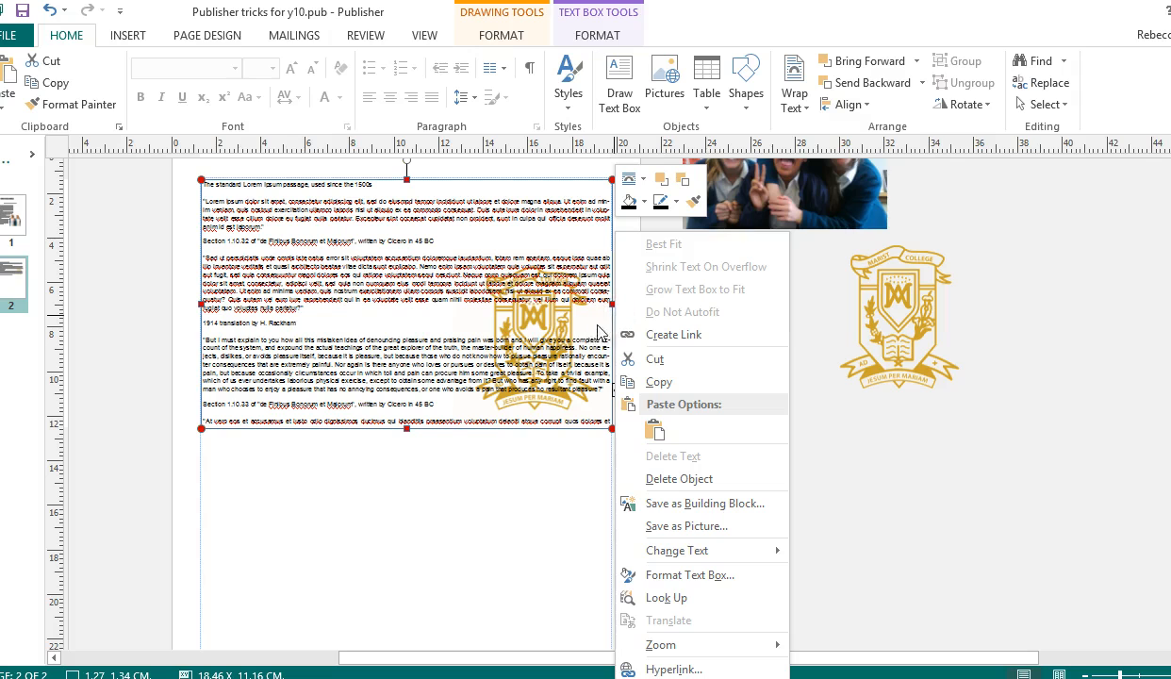
click(613, 304)
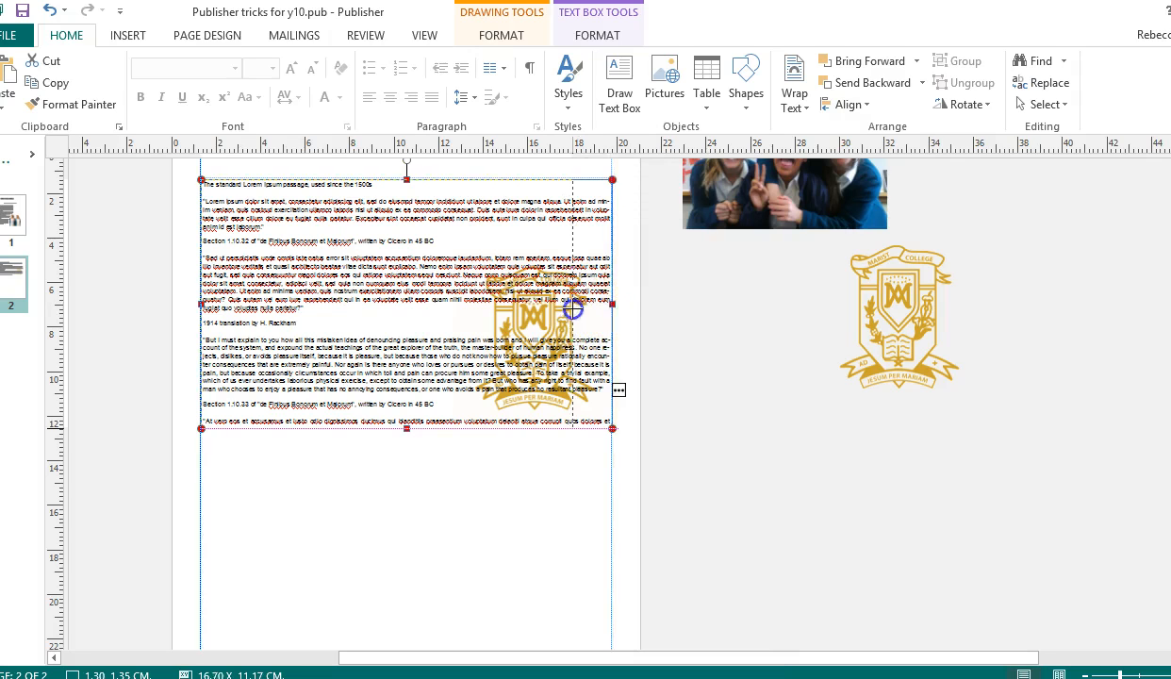
Center the crest over the page's outer margin guide and bring it forward in front of the text box.
click(583, 380)
drag(583, 379, 661, 374)
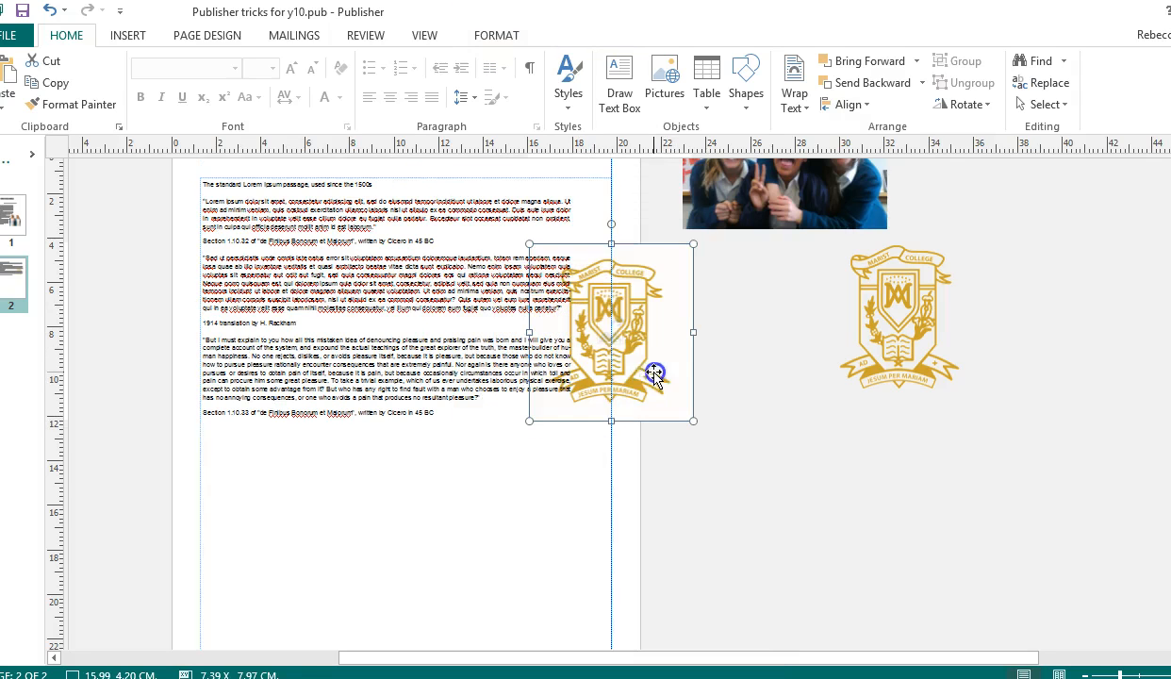
right_click(657, 378)
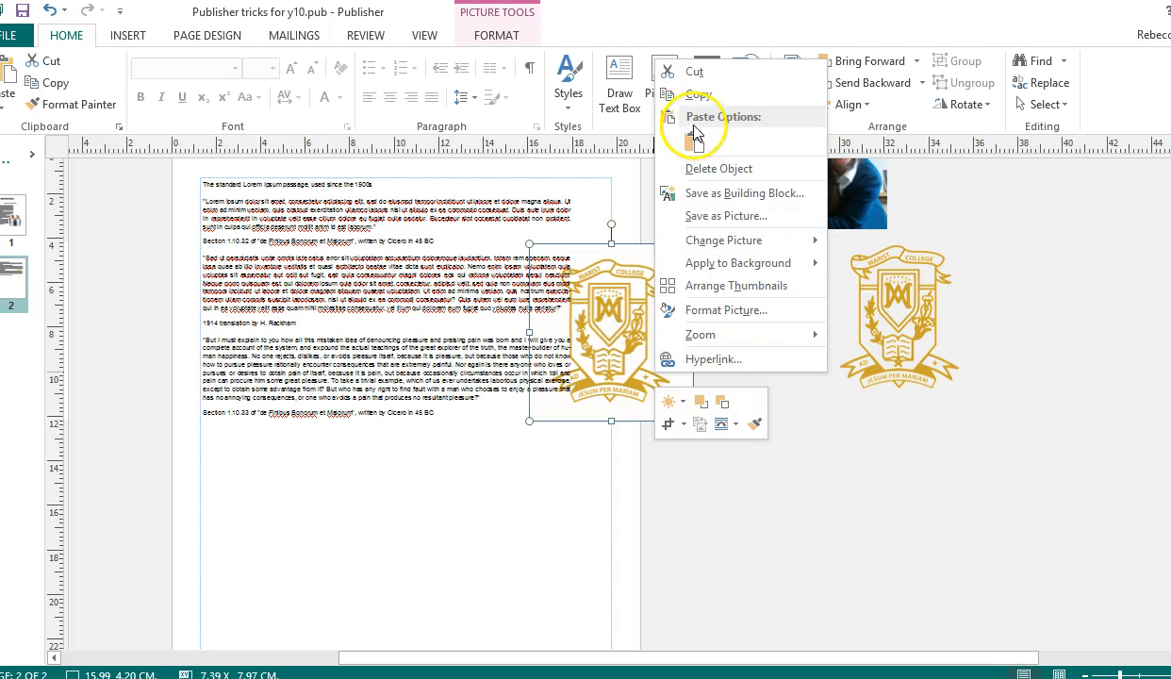
click(700, 403)
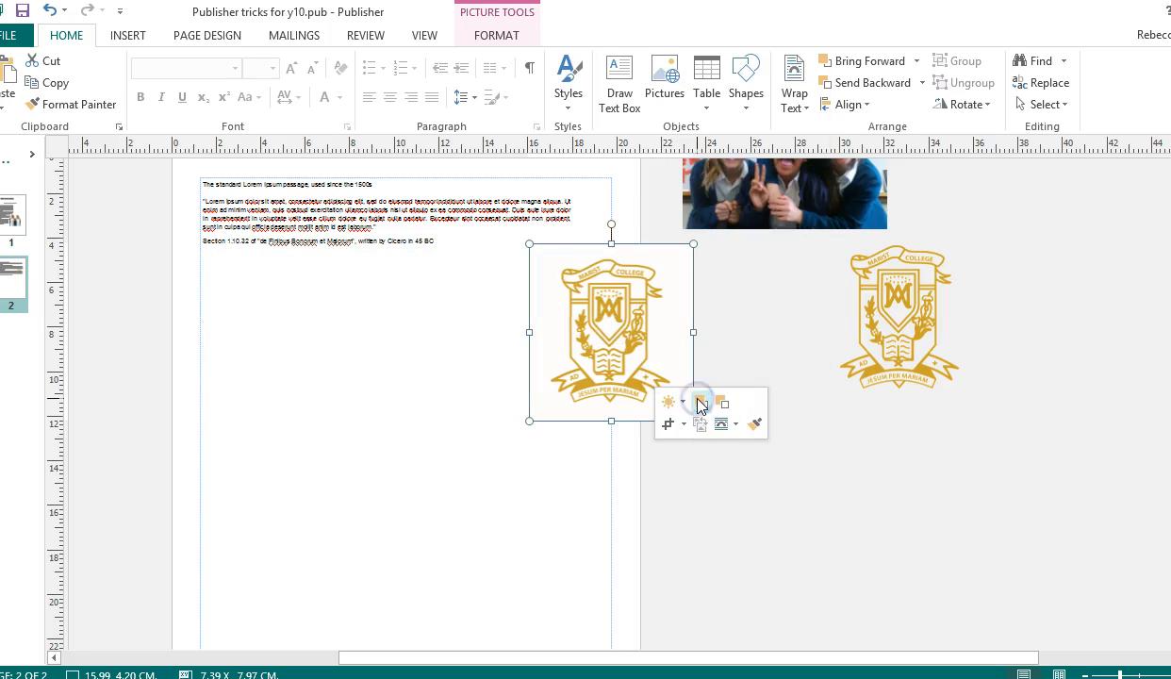
drag(630, 368, 630, 363)
Set the crest's text wrapping to None and move the crest back inside the outer margin guide.
click(792, 81)
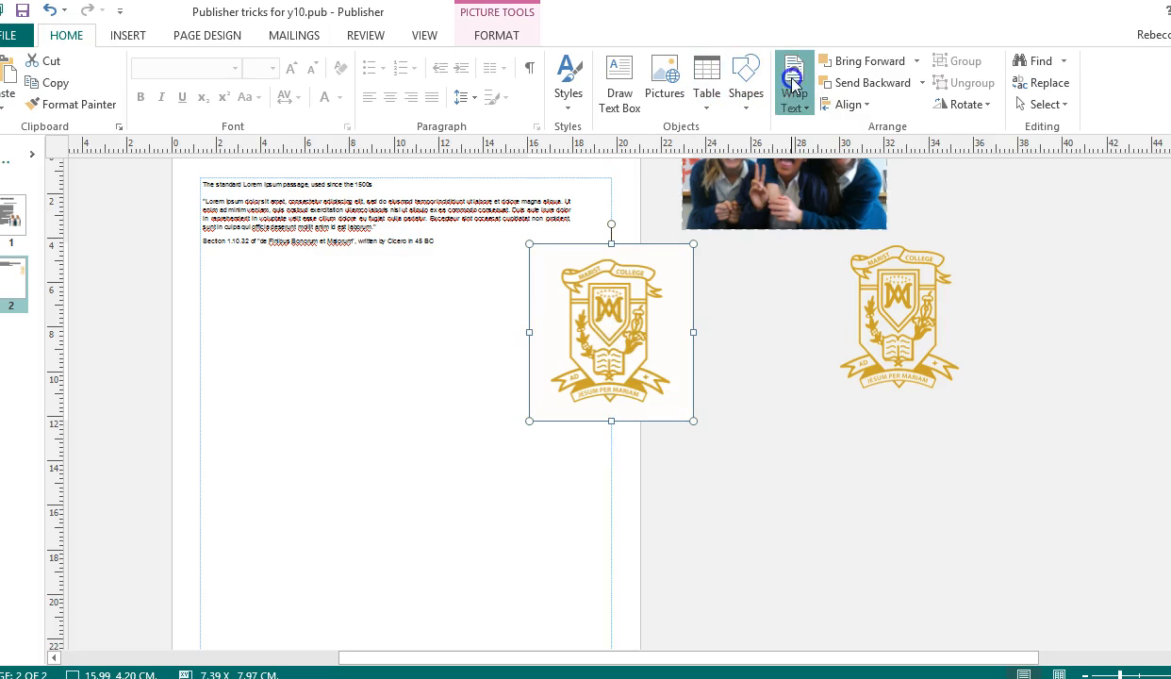
click(830, 126)
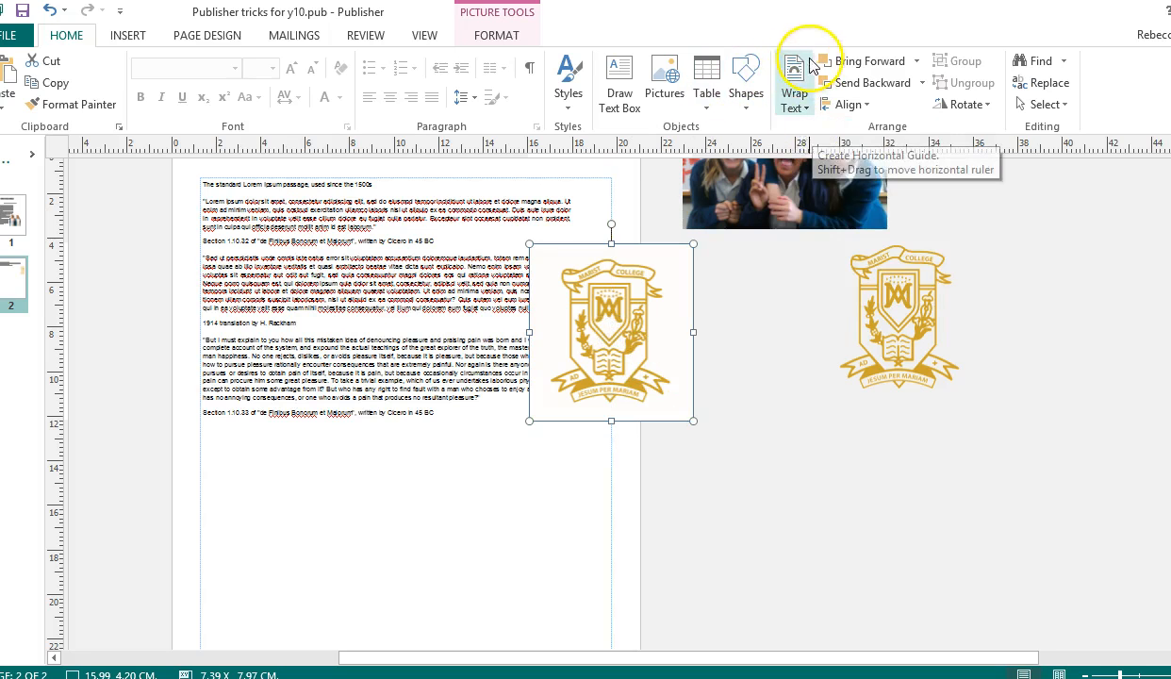
drag(612, 263, 530, 266)
Apply Square text wrapping to the crest and review the other wrapping options.
click(795, 94)
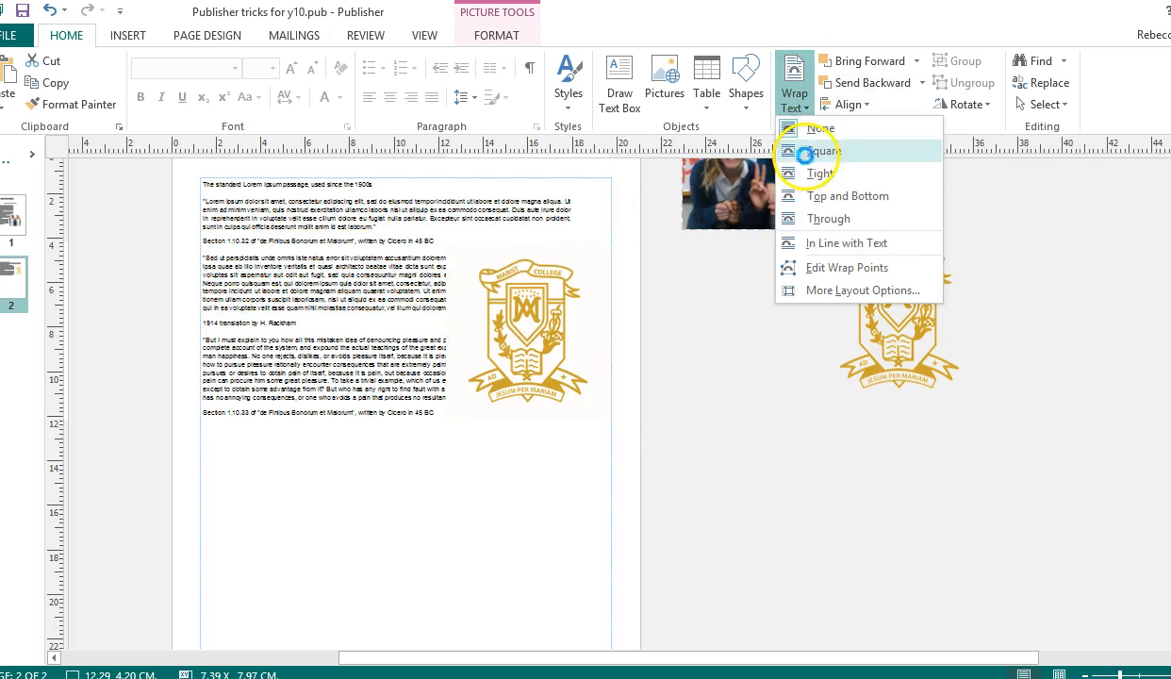
click(804, 156)
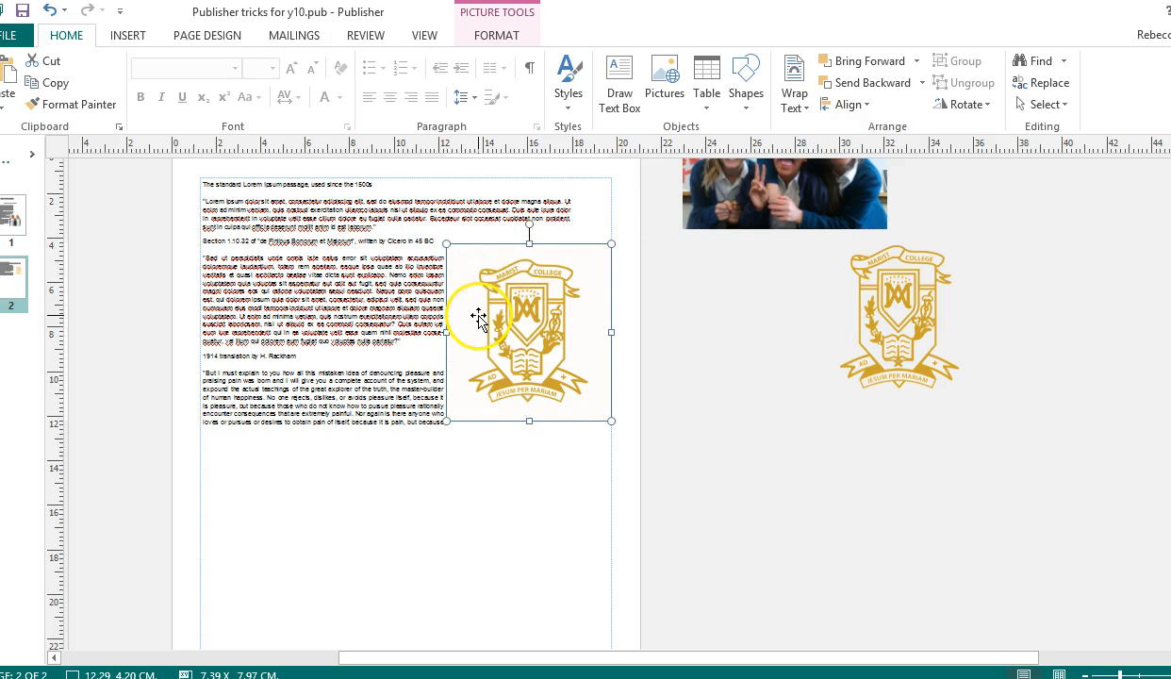
click(794, 94)
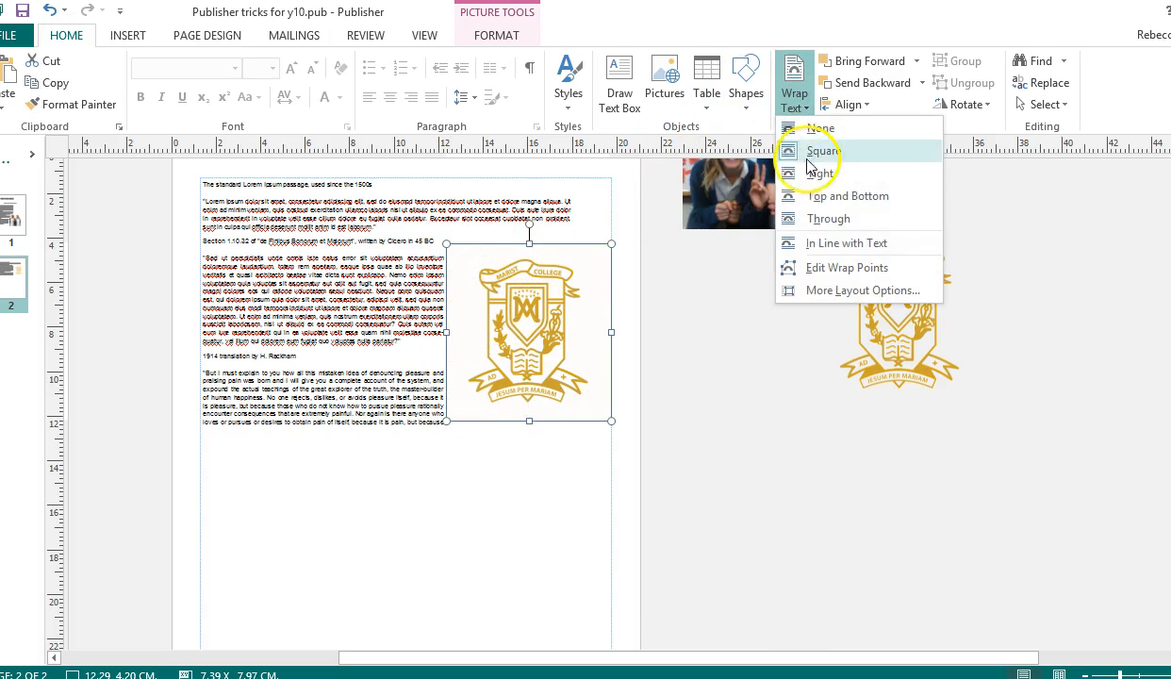
click(822, 198)
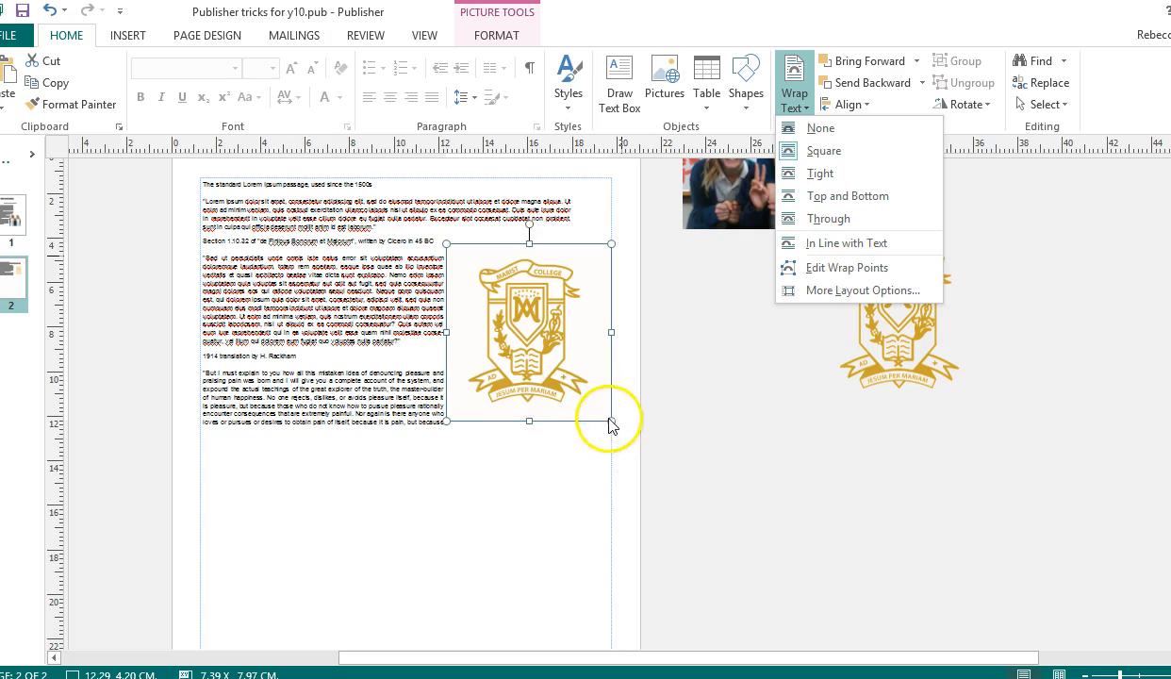
Scale the crest down to about 4.49 x 4.83 cm within the text.
click(612, 421)
drag(612, 420, 527, 351)
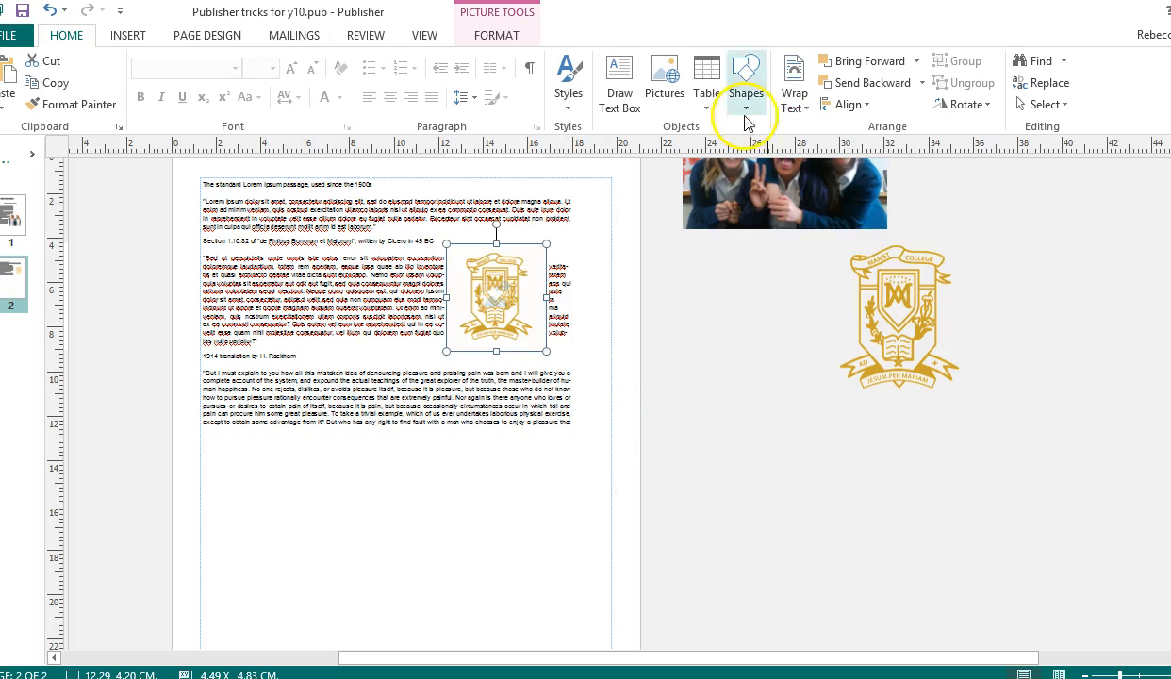
Set the crest's text wrapping to Through and let a new wrap boundary be created.
click(795, 99)
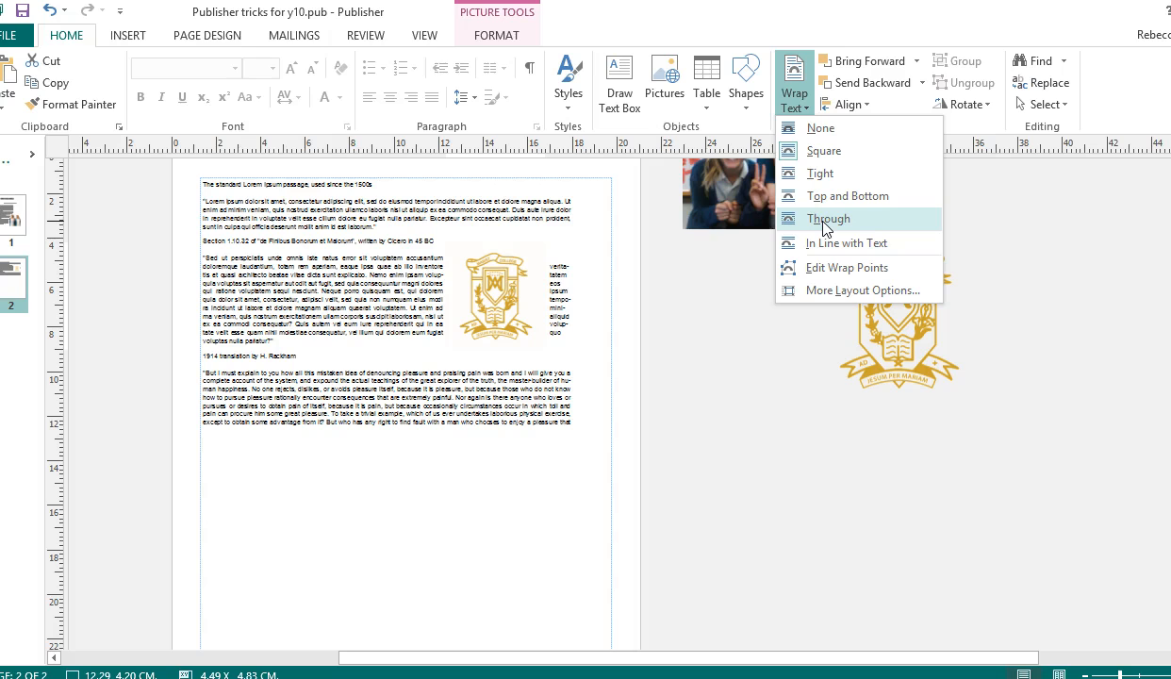
click(827, 220)
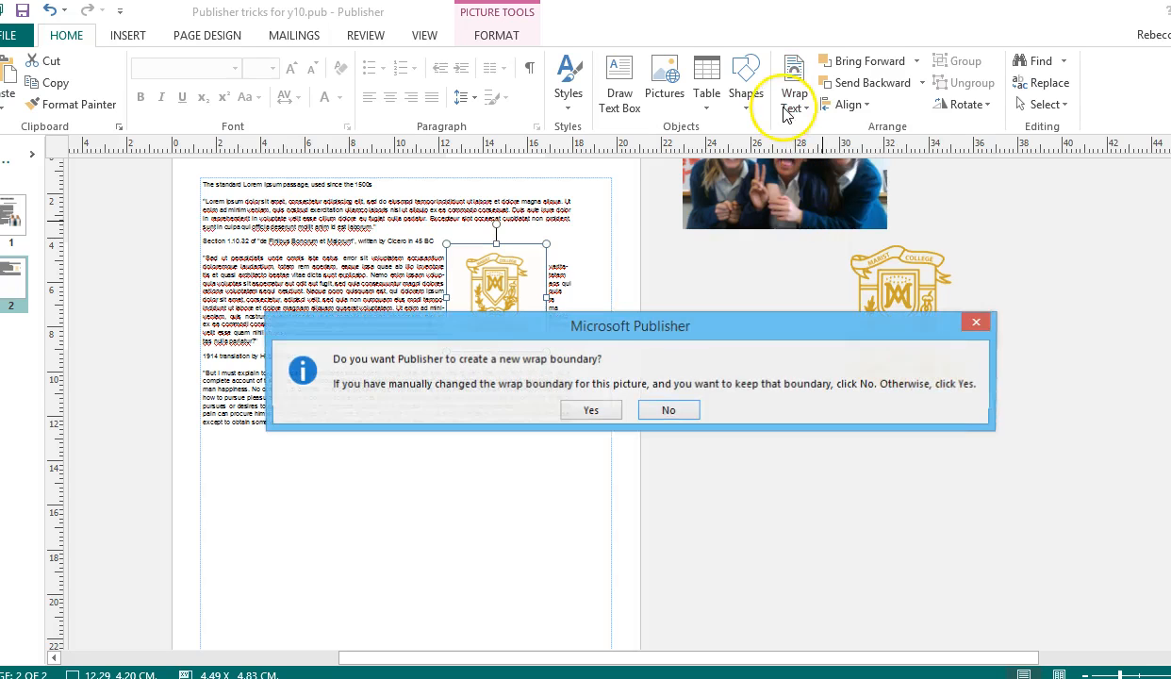
click(592, 411)
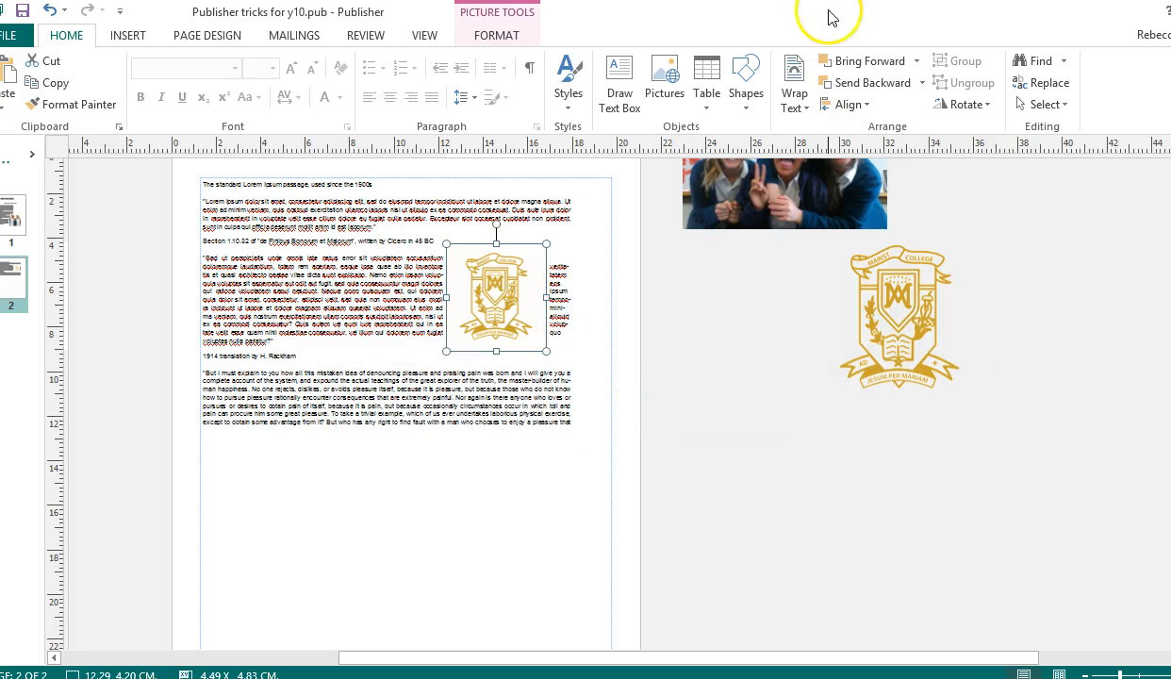
Set the crest's wrapping to In Line with Text and move it into the "Sed ut perspiciatis" passage.
click(800, 83)
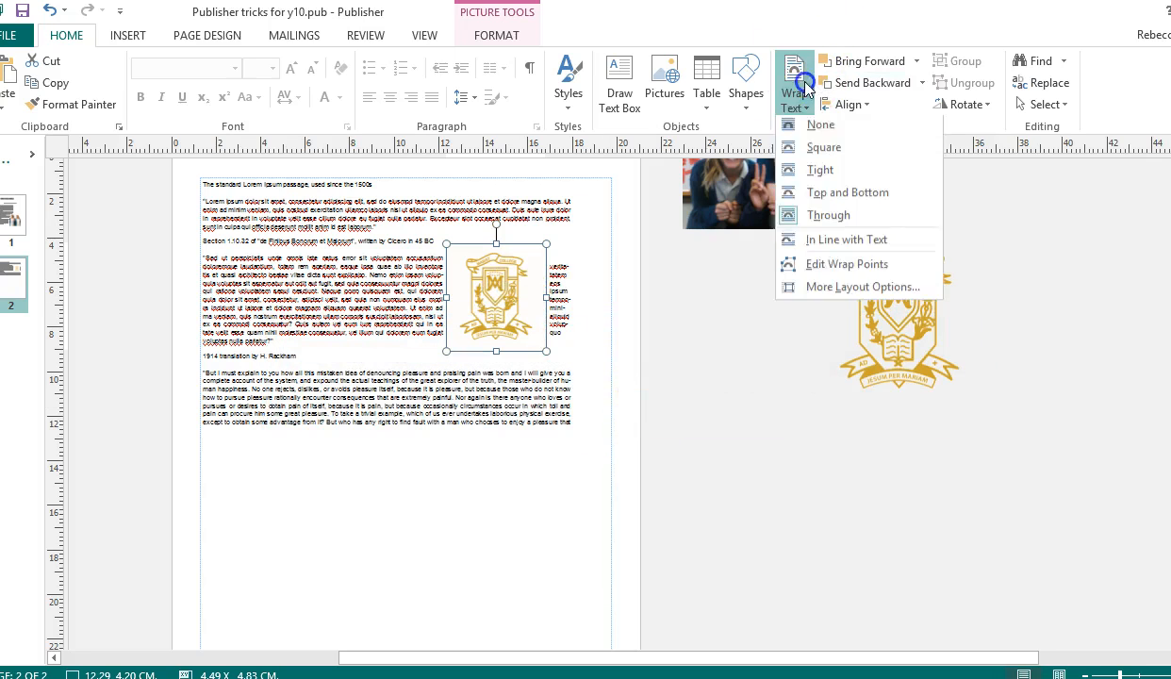
click(832, 244)
drag(457, 280, 475, 347)
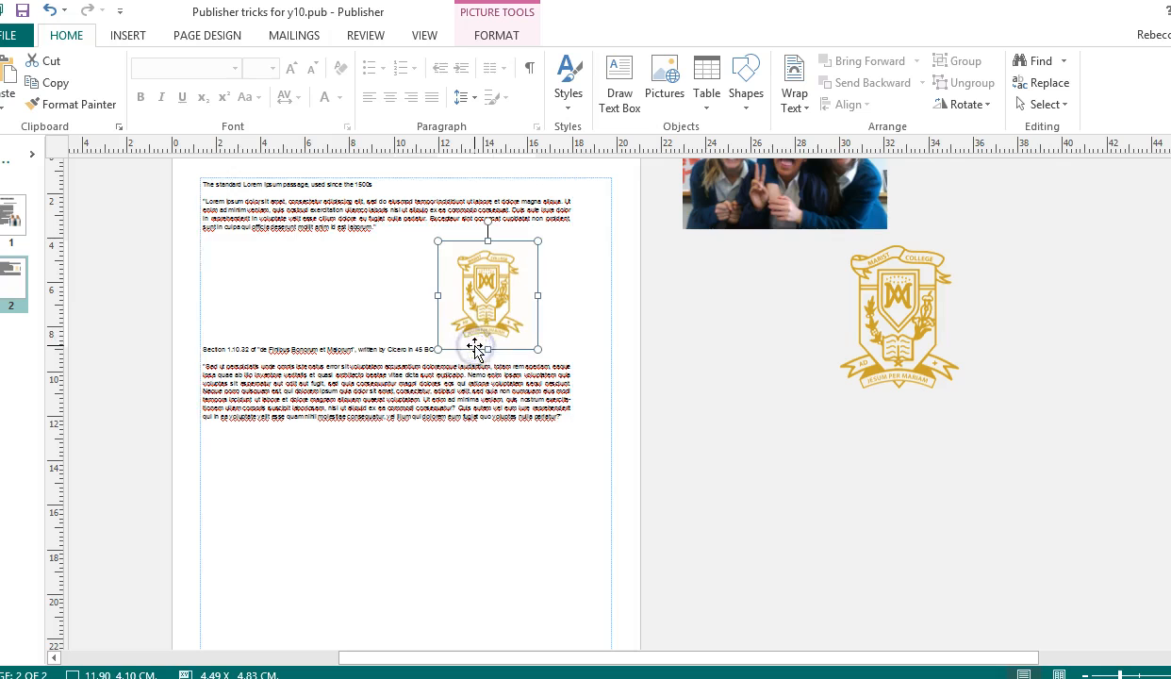
Take the crest out of In Line with Text wrapping and set it to Tight with a new wrap boundary.
click(794, 94)
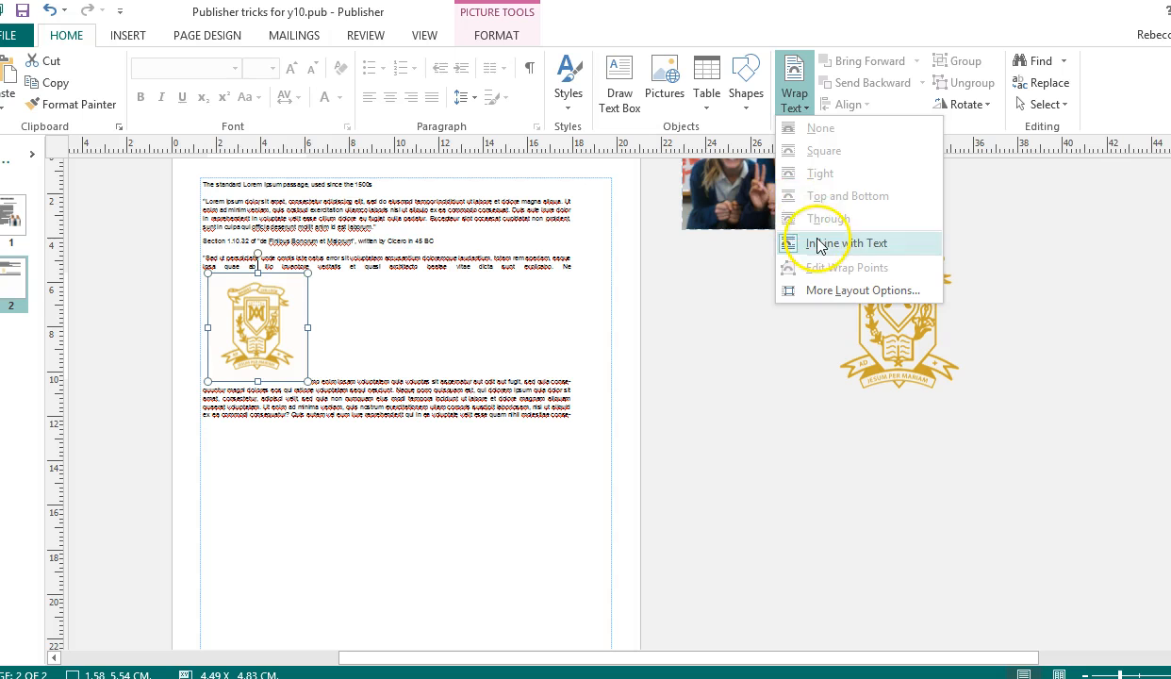
click(813, 241)
click(801, 85)
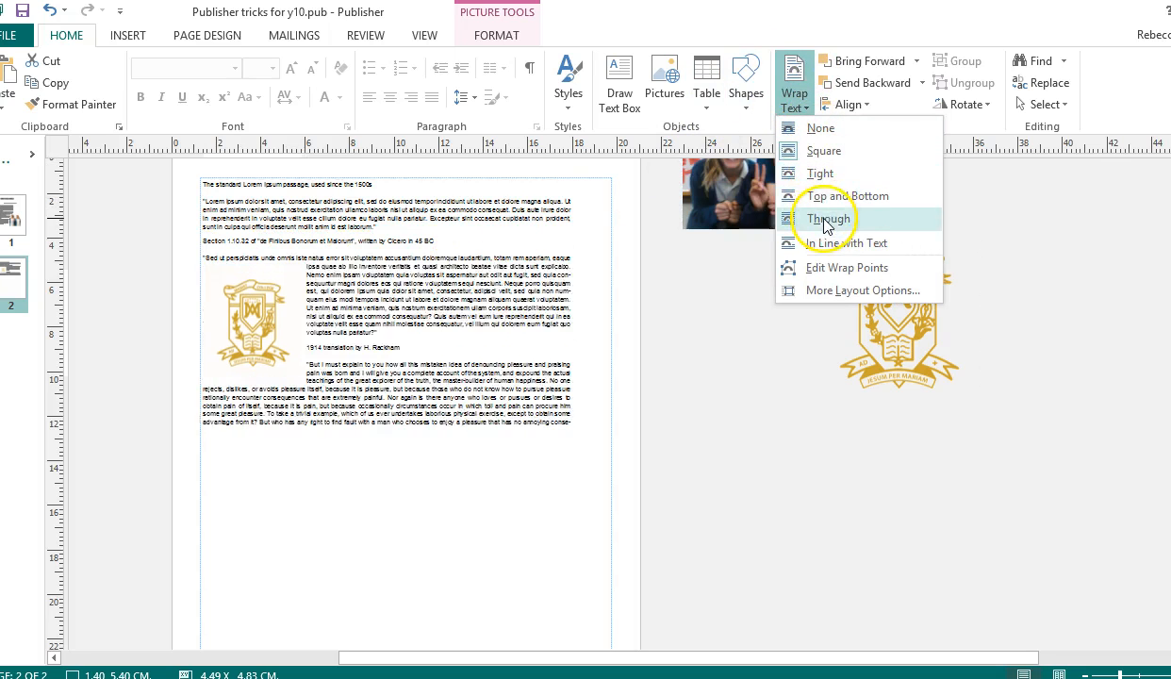
click(826, 174)
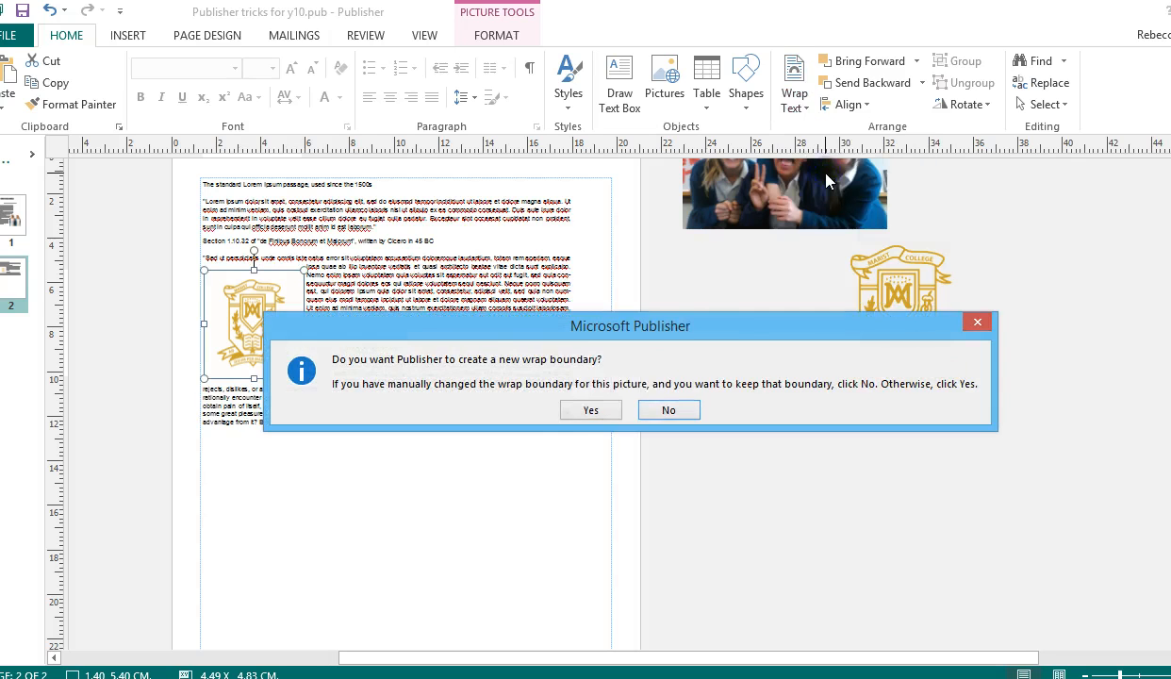
click(591, 412)
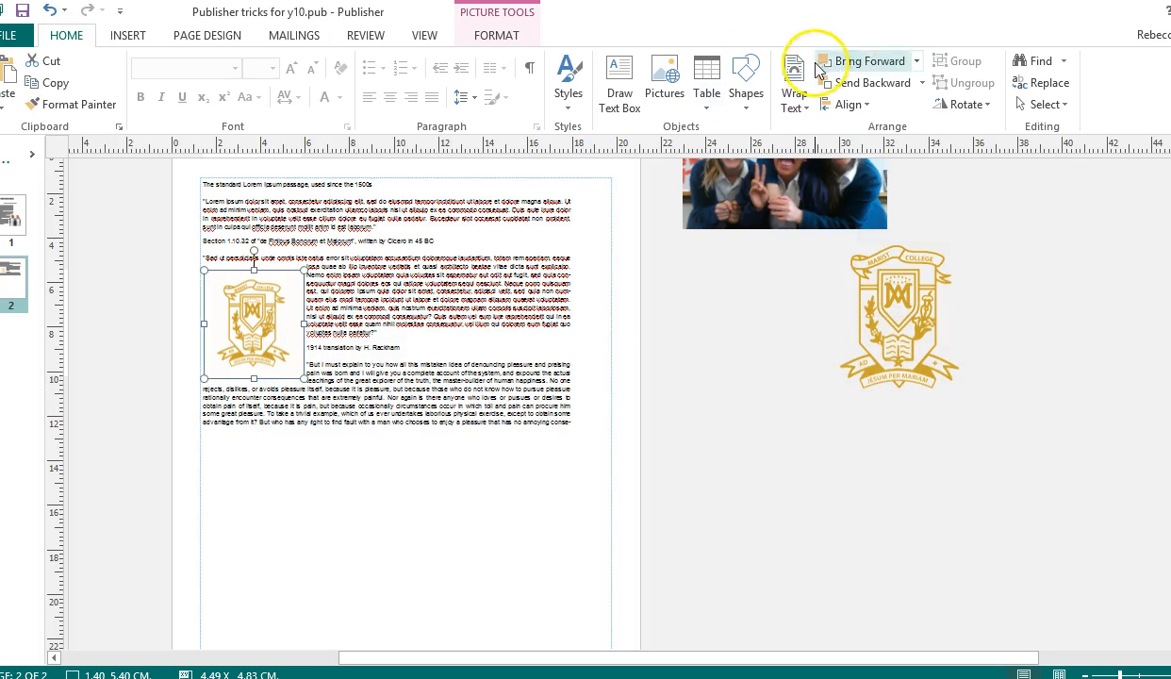
Edit the crest's wrap points, pulling the boundary's corners and both sides in towards the crest outline.
click(794, 94)
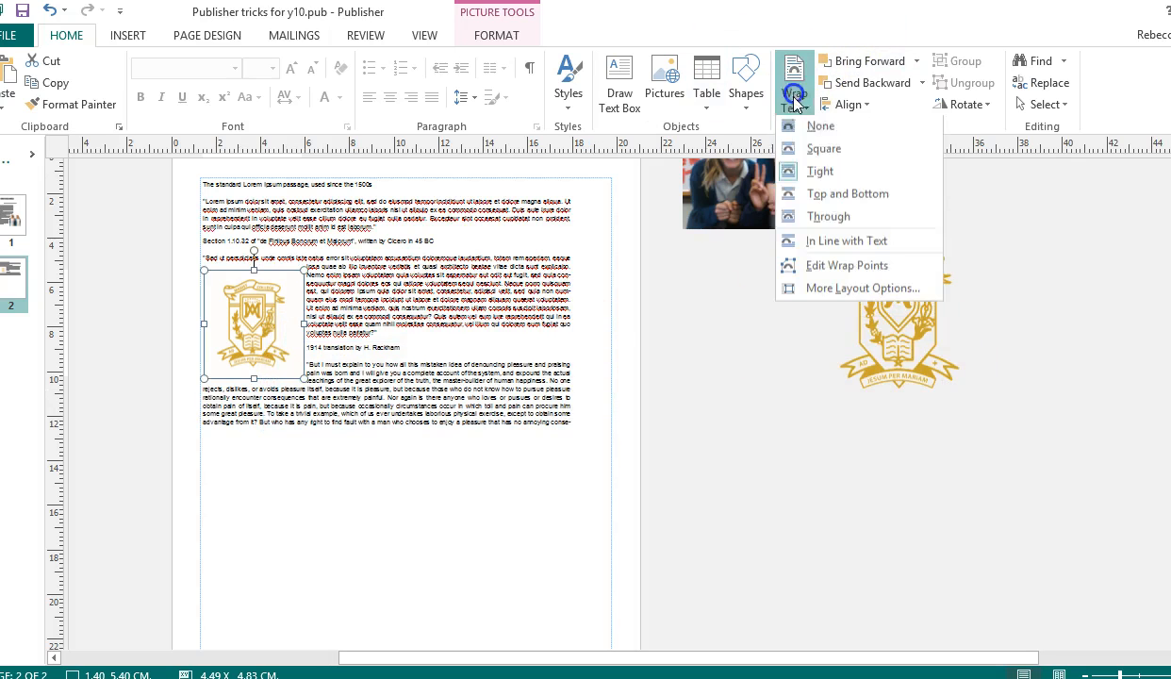
click(827, 269)
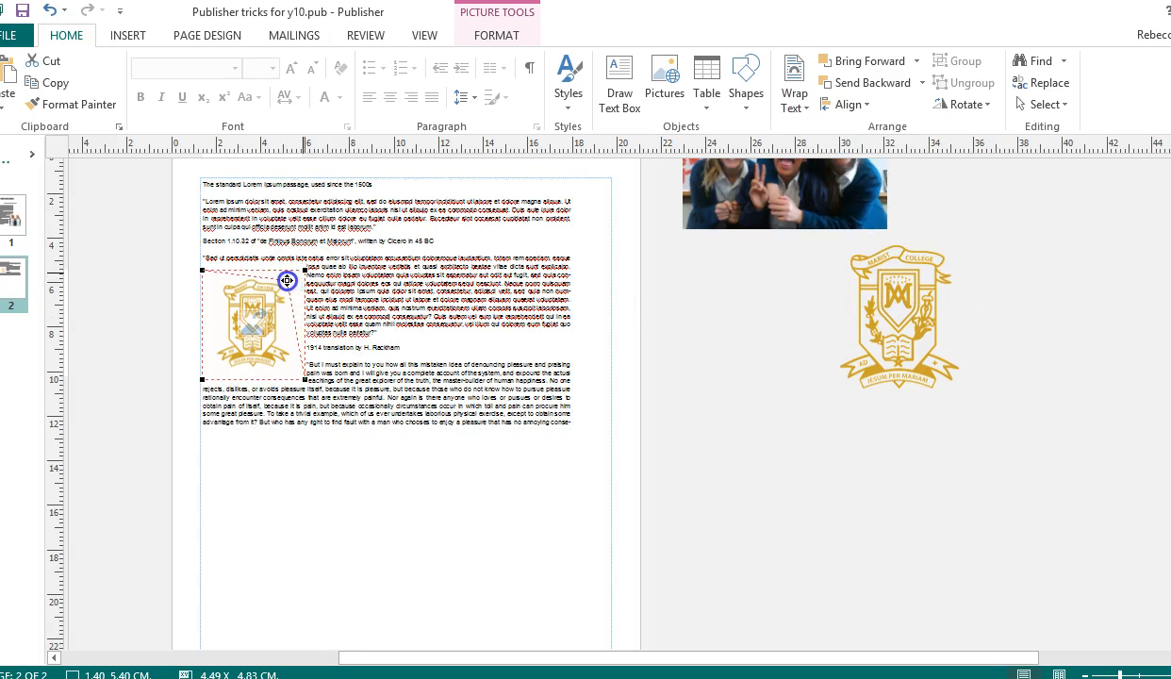
drag(286, 281, 285, 278)
click(295, 333)
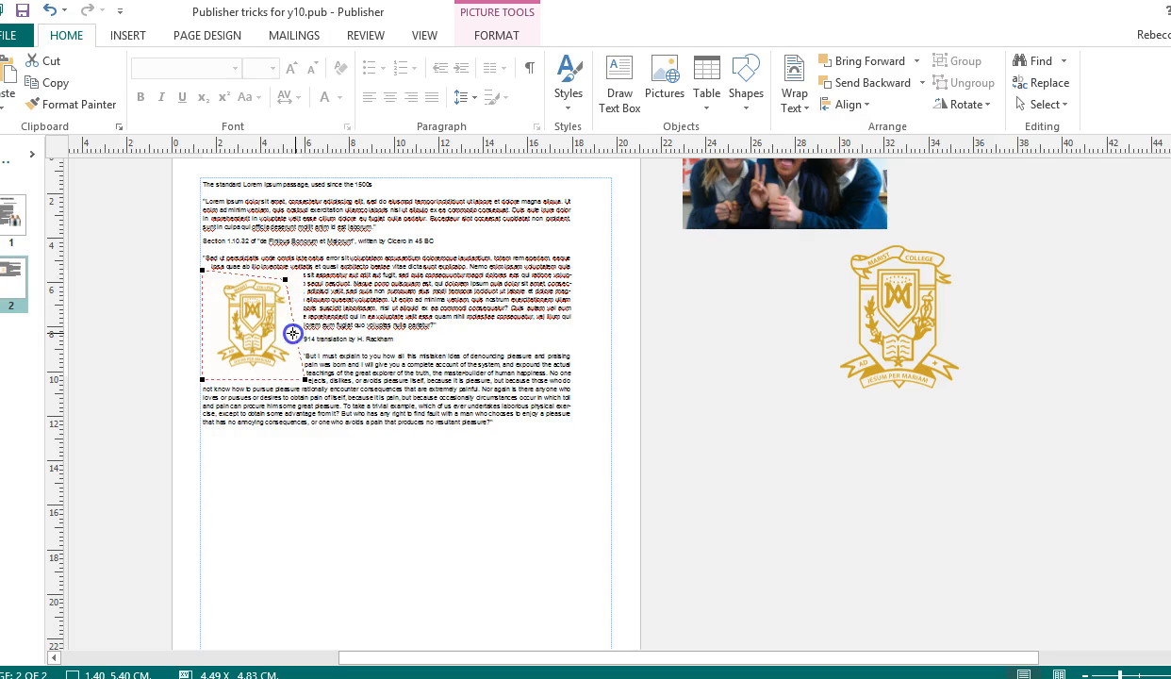
drag(290, 331, 290, 331)
click(303, 376)
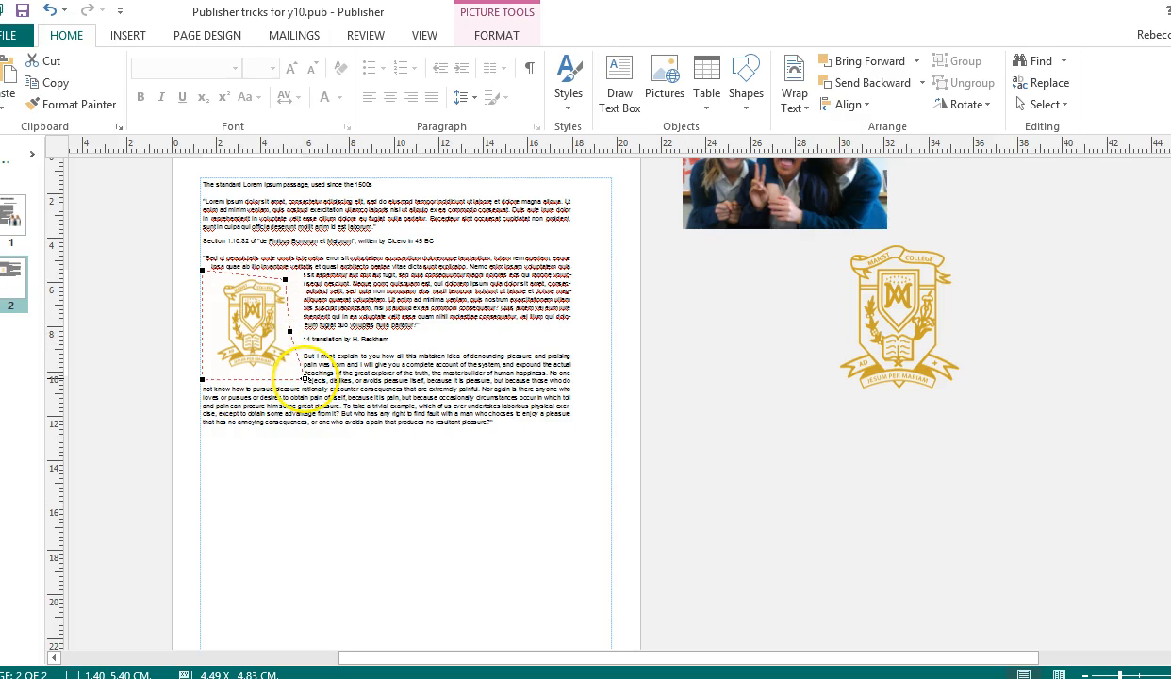
mouse_move(290, 375)
mouse_down()
mouse_move(291, 350)
mouse_move(293, 365)
mouse_up()
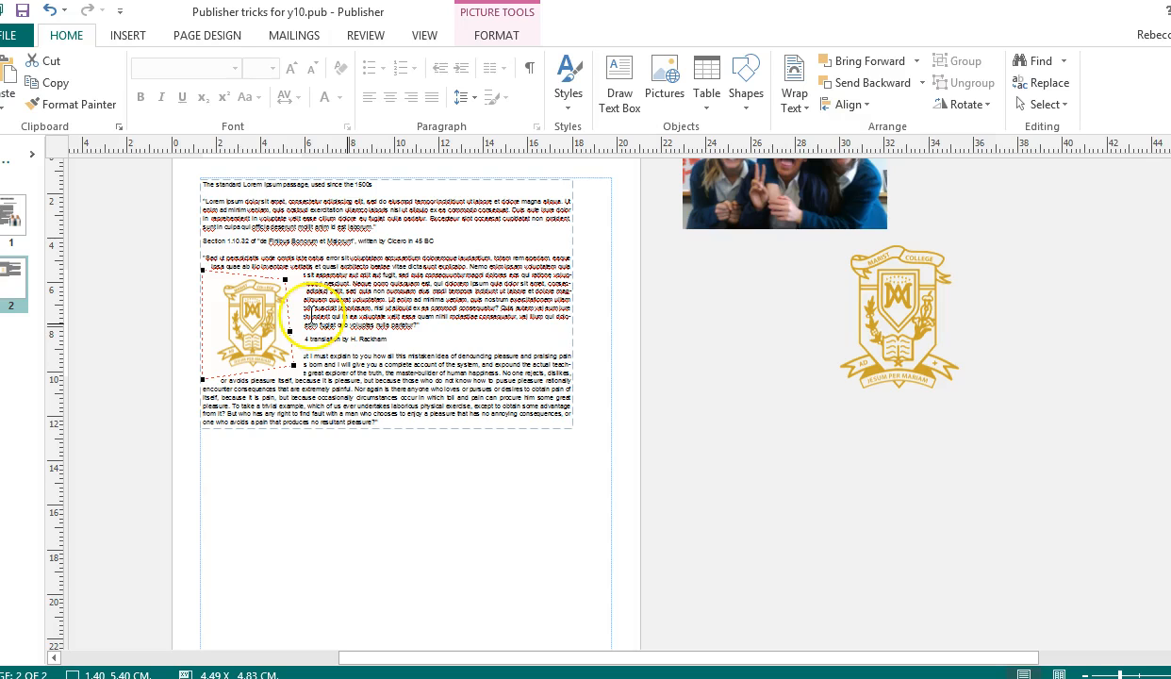
drag(219, 305, 215, 366)
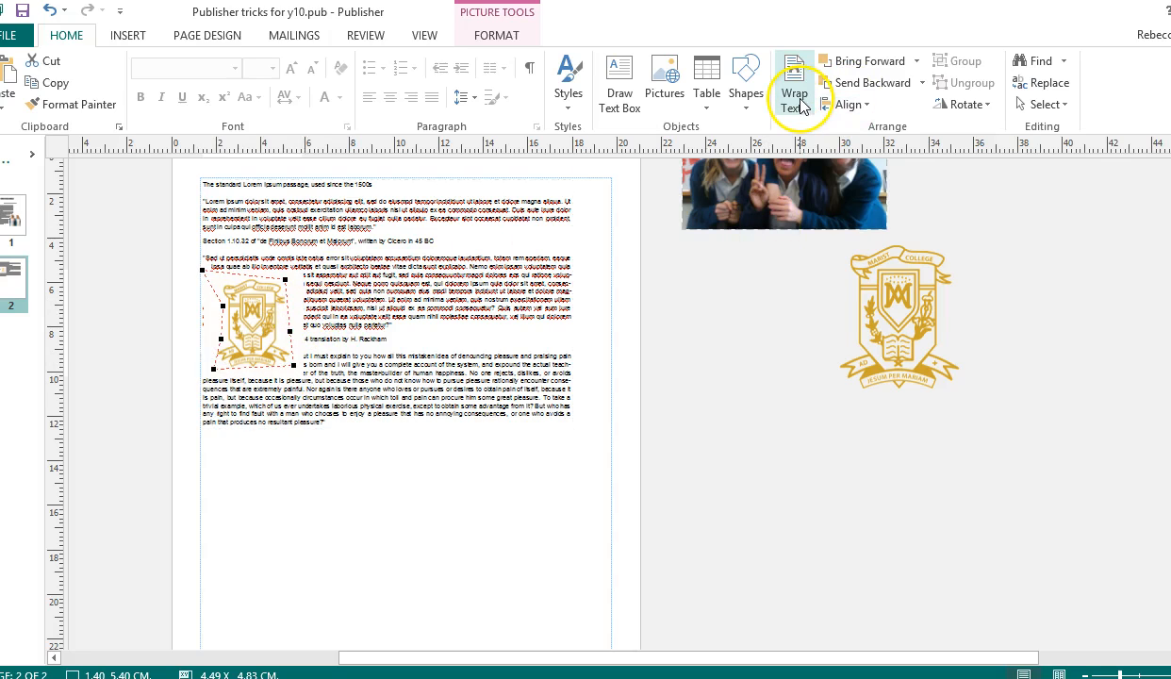
Reselect the crest and reapply Tight wrapping, letting a new wrap boundary be created.
click(460, 481)
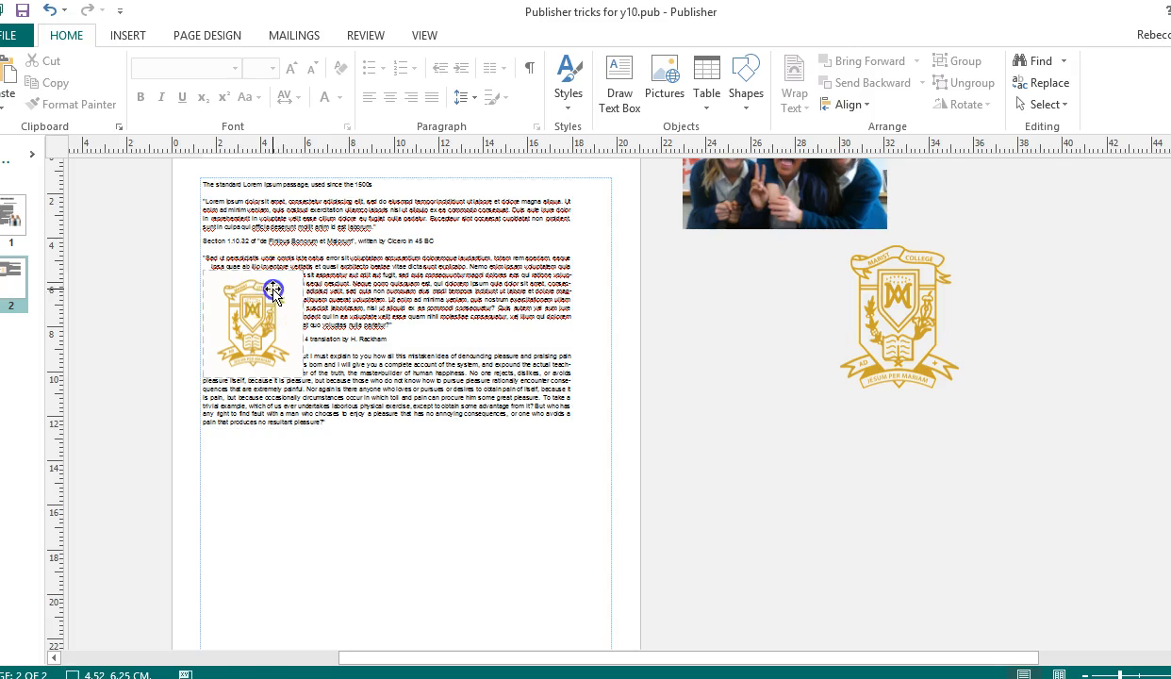
click(272, 290)
click(798, 94)
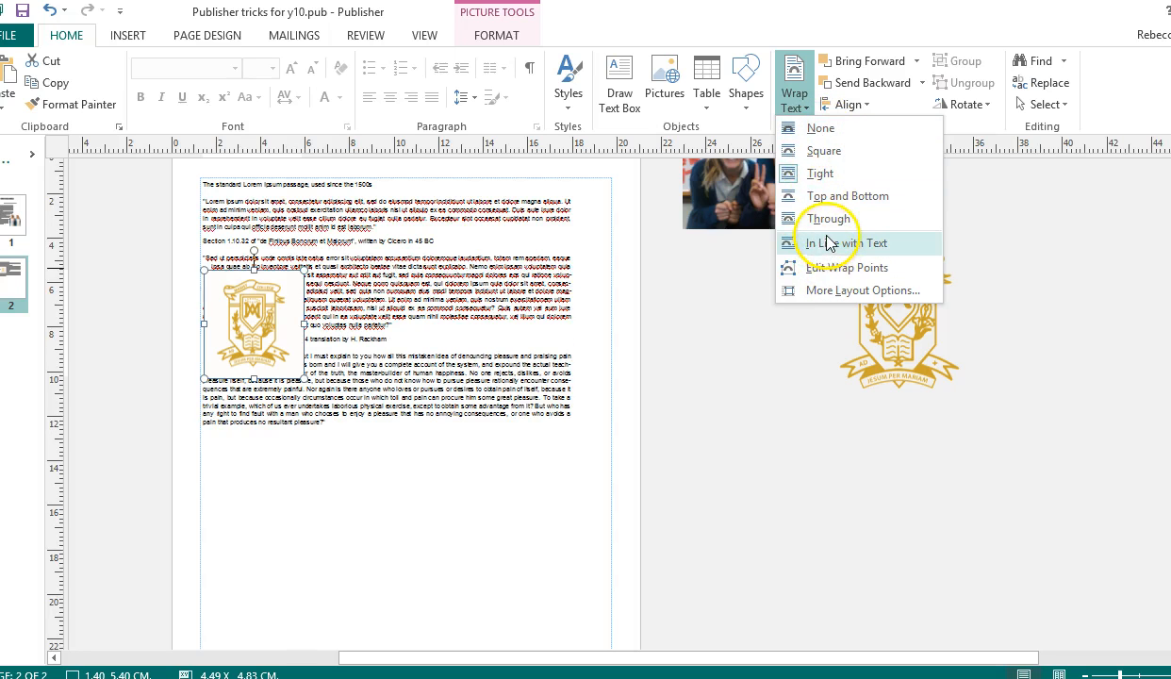
click(829, 154)
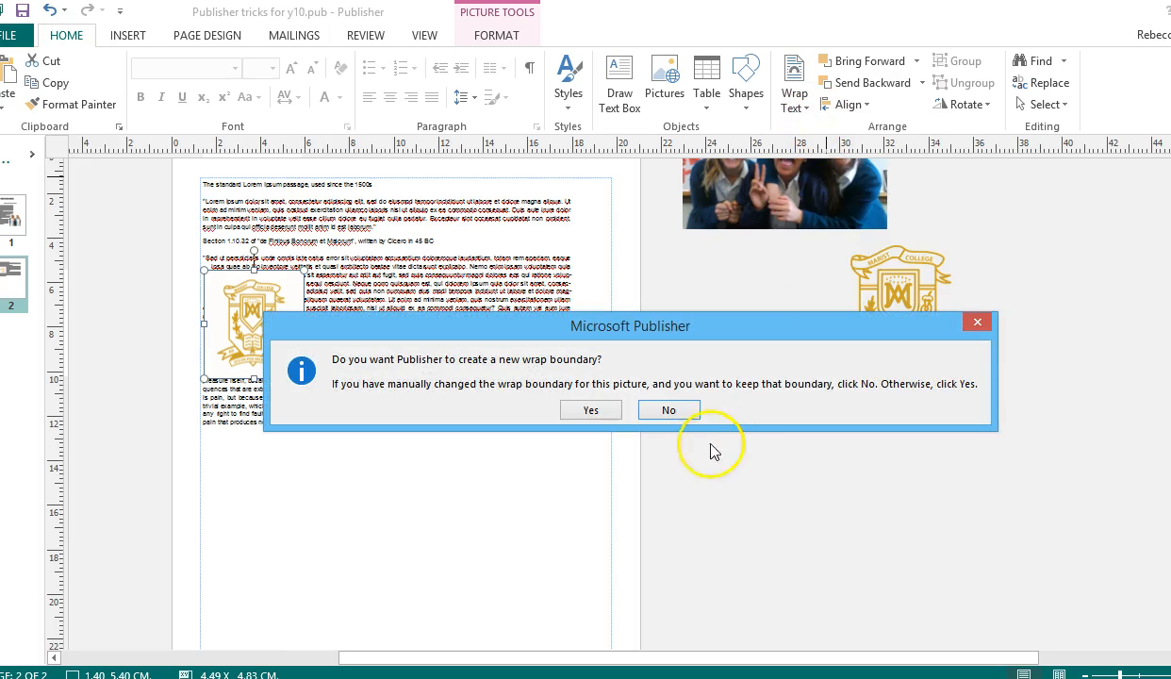
click(590, 411)
Edit the crest's wrap points so the boundary's right side and both right corners follow the crest outline.
click(797, 102)
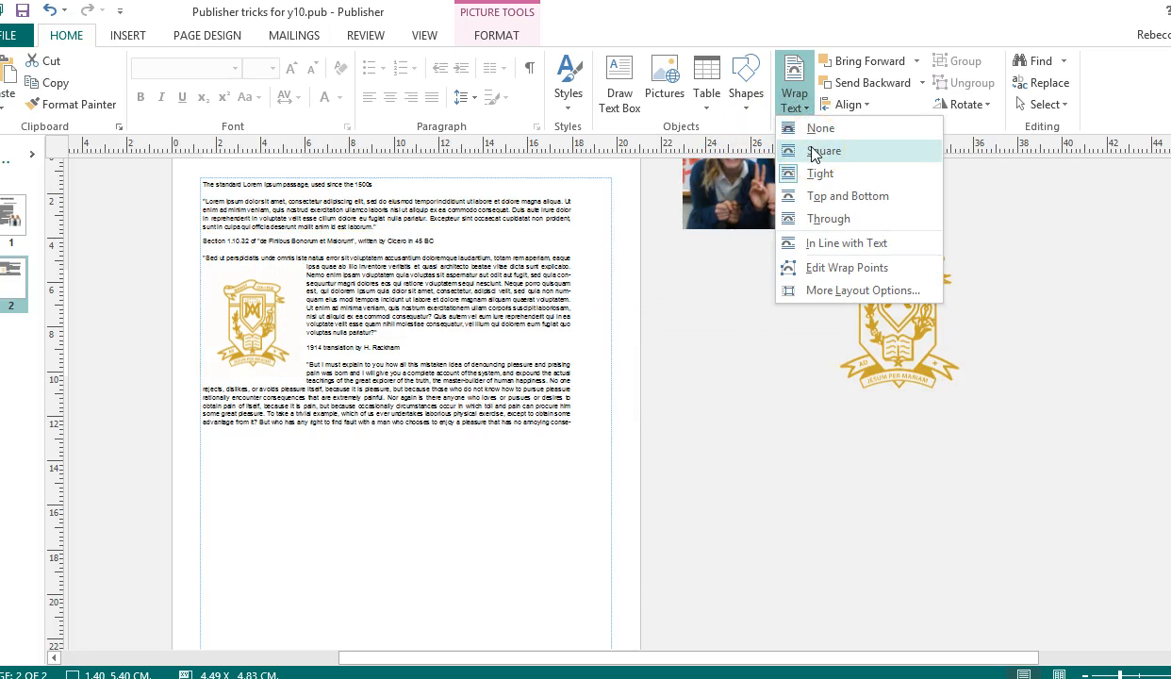
click(819, 226)
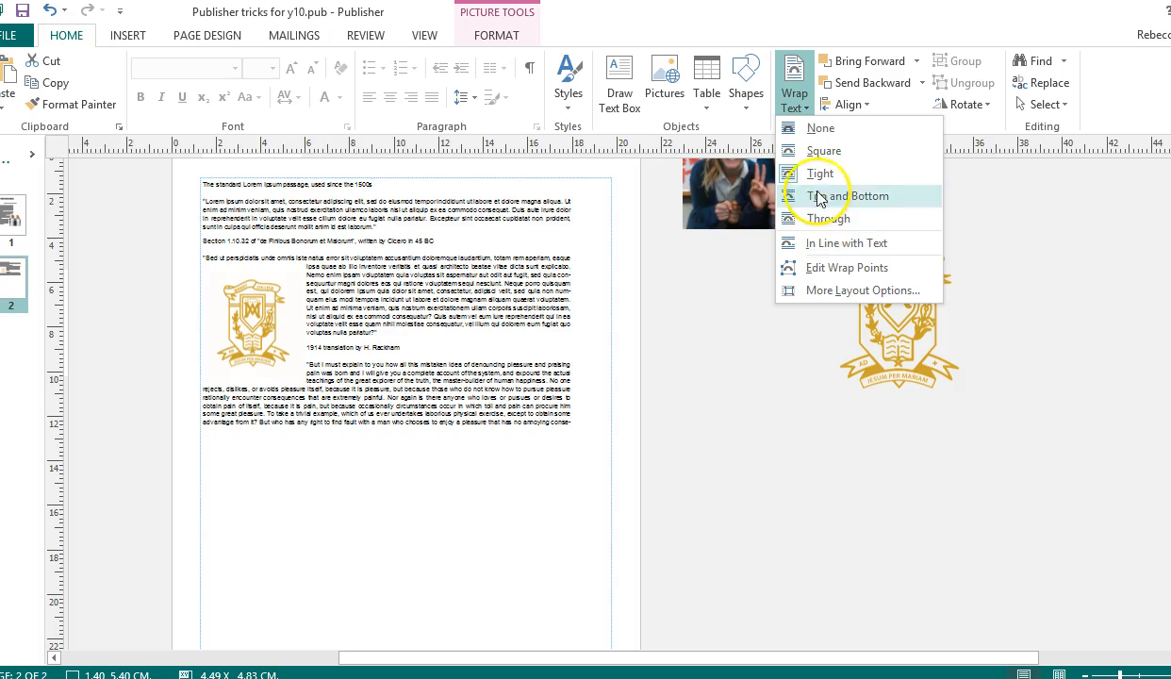
click(839, 269)
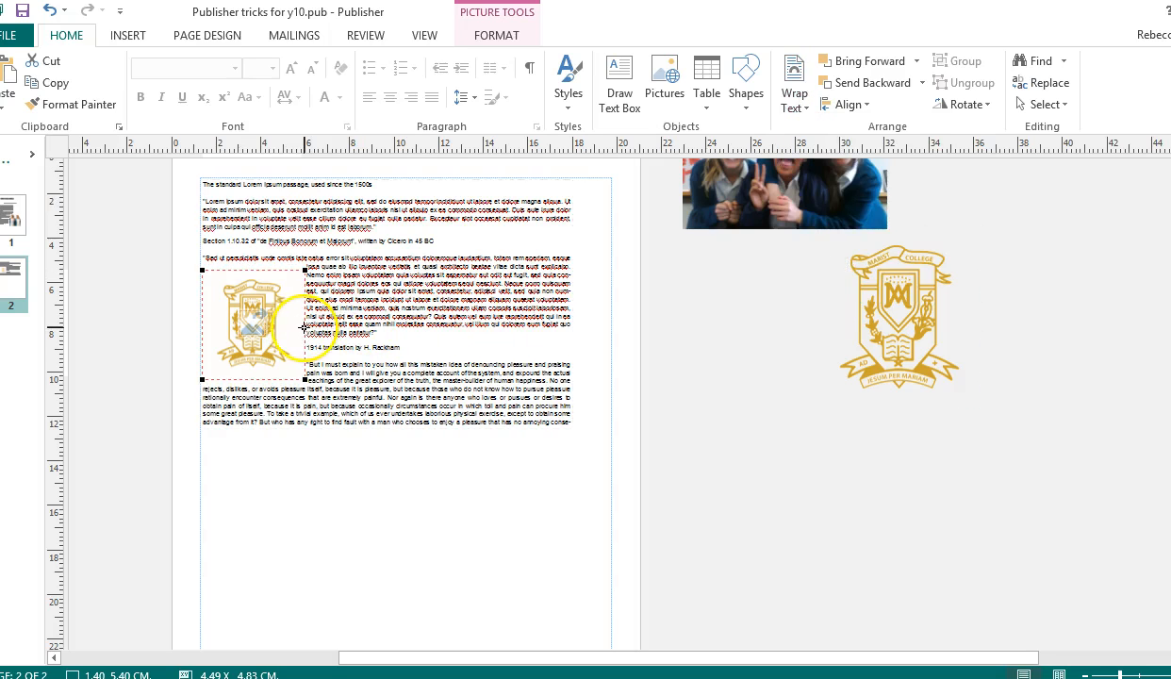
drag(283, 327, 286, 328)
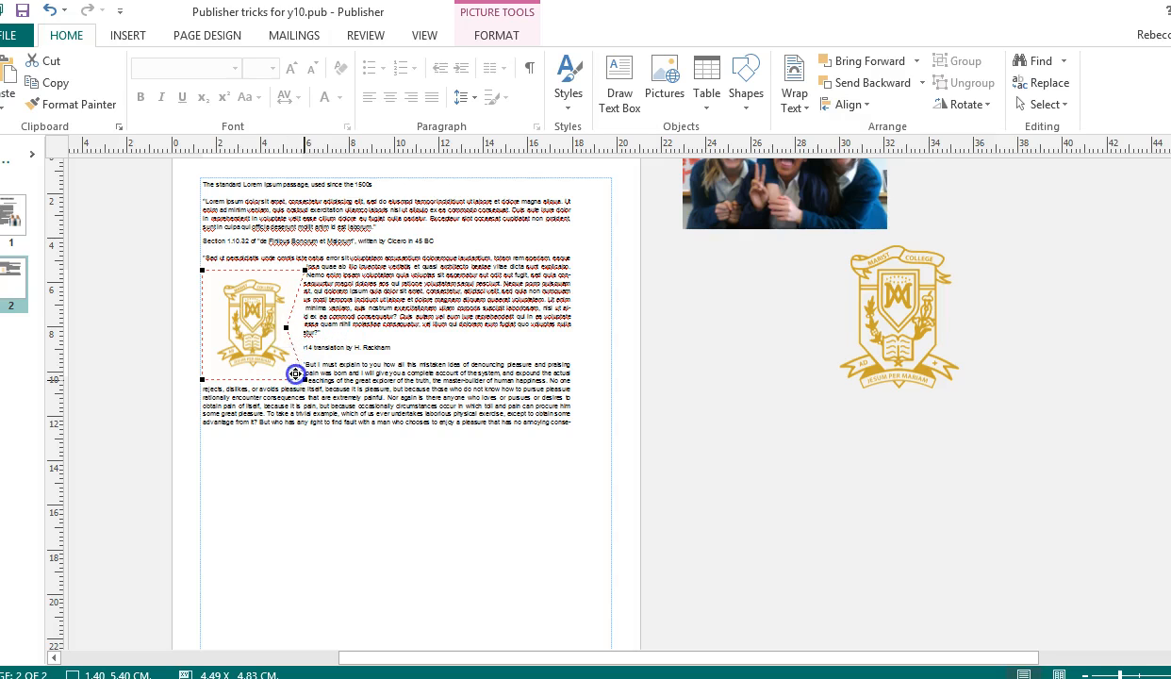
drag(295, 374, 297, 371)
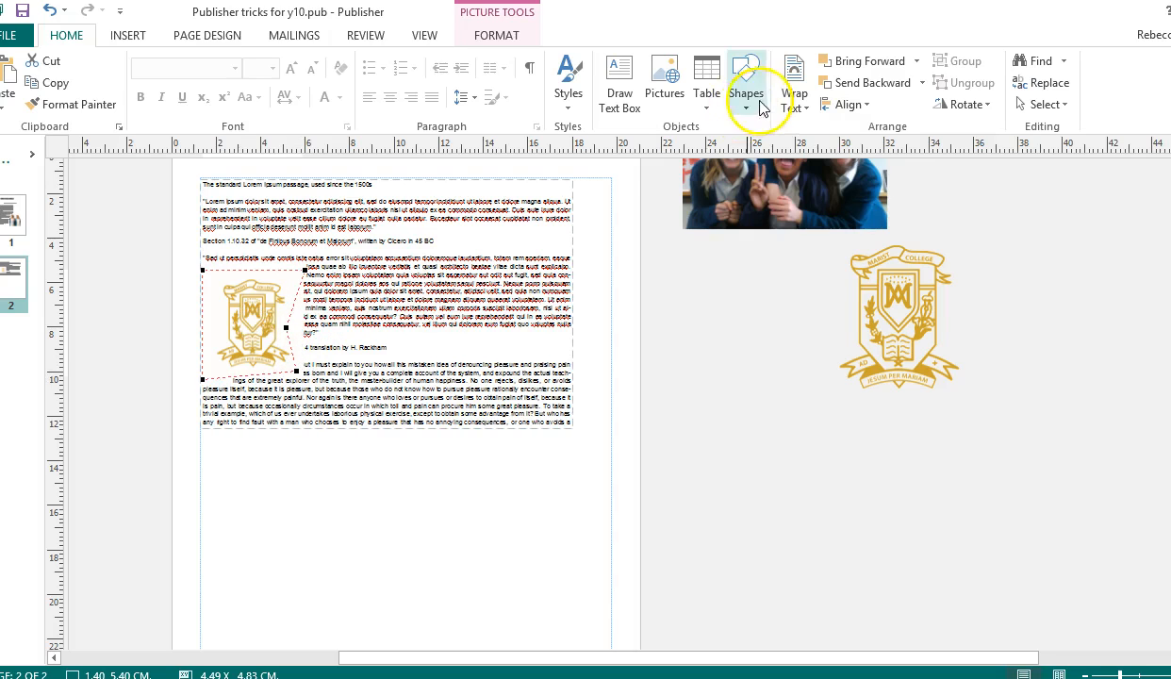
drag(302, 271, 288, 277)
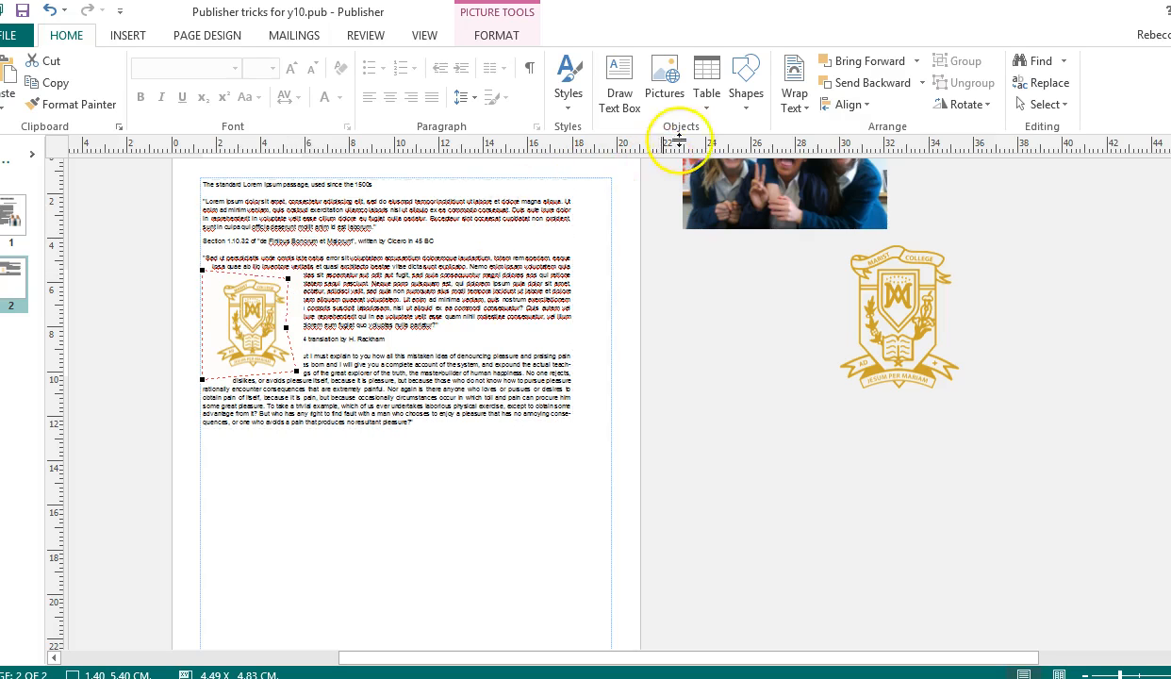
Leave wrap point editing and choose Tight wrapping for the crest again, keeping its edited boundary.
click(798, 104)
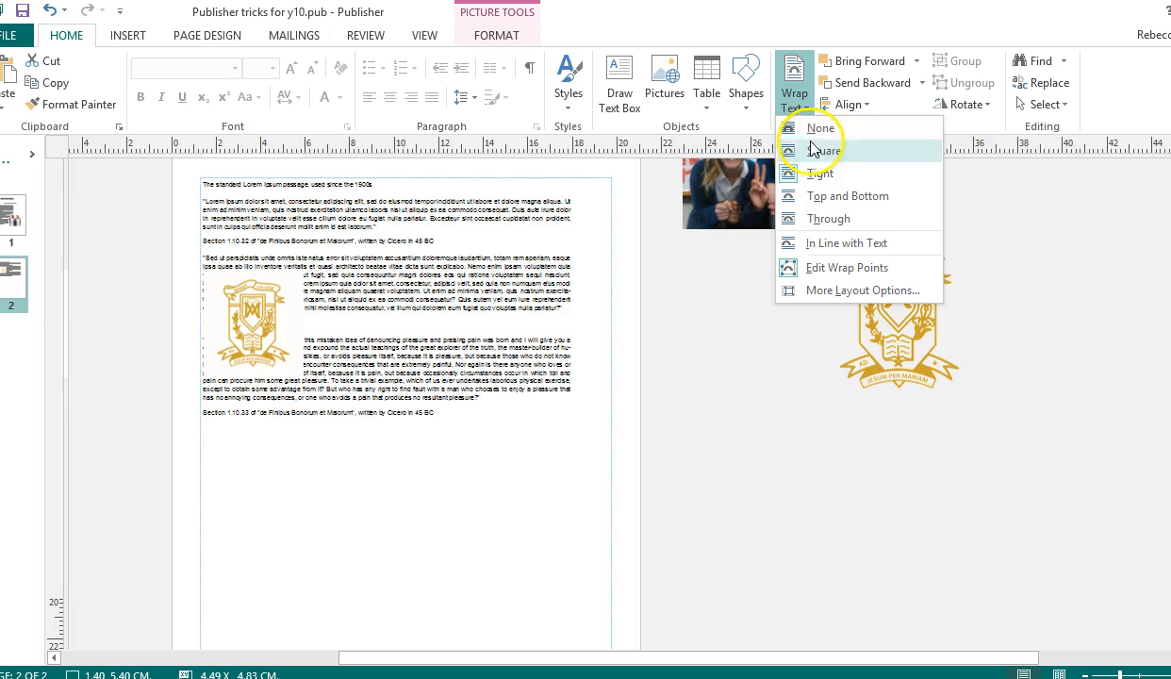
click(852, 268)
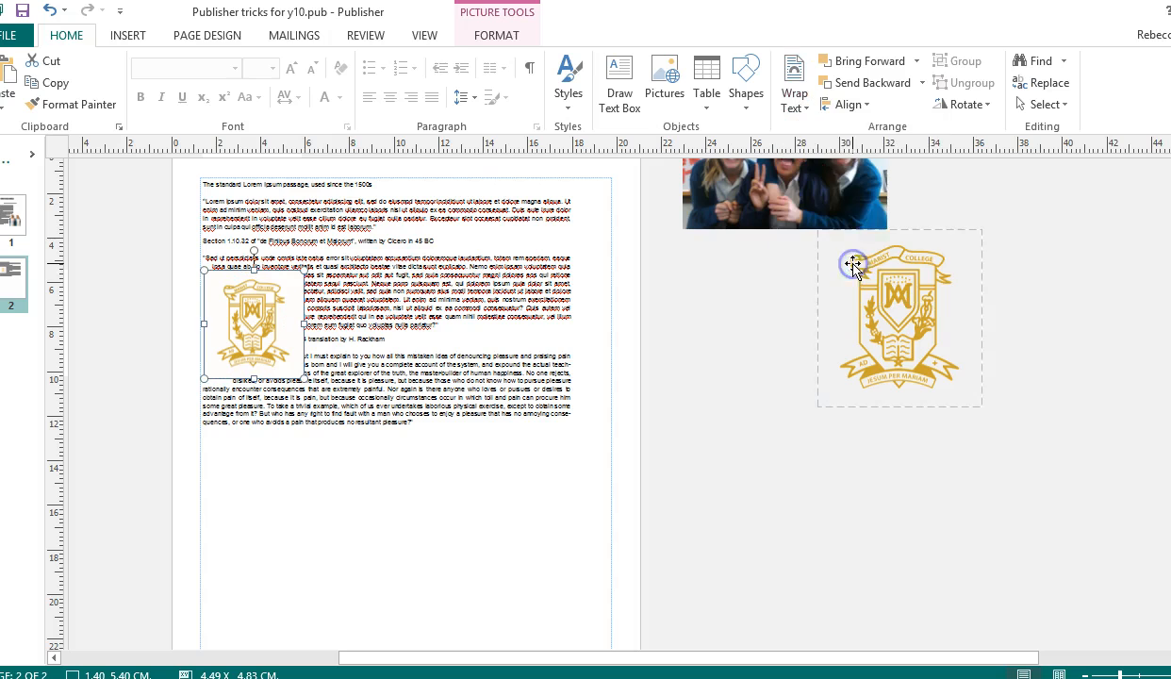
click(793, 85)
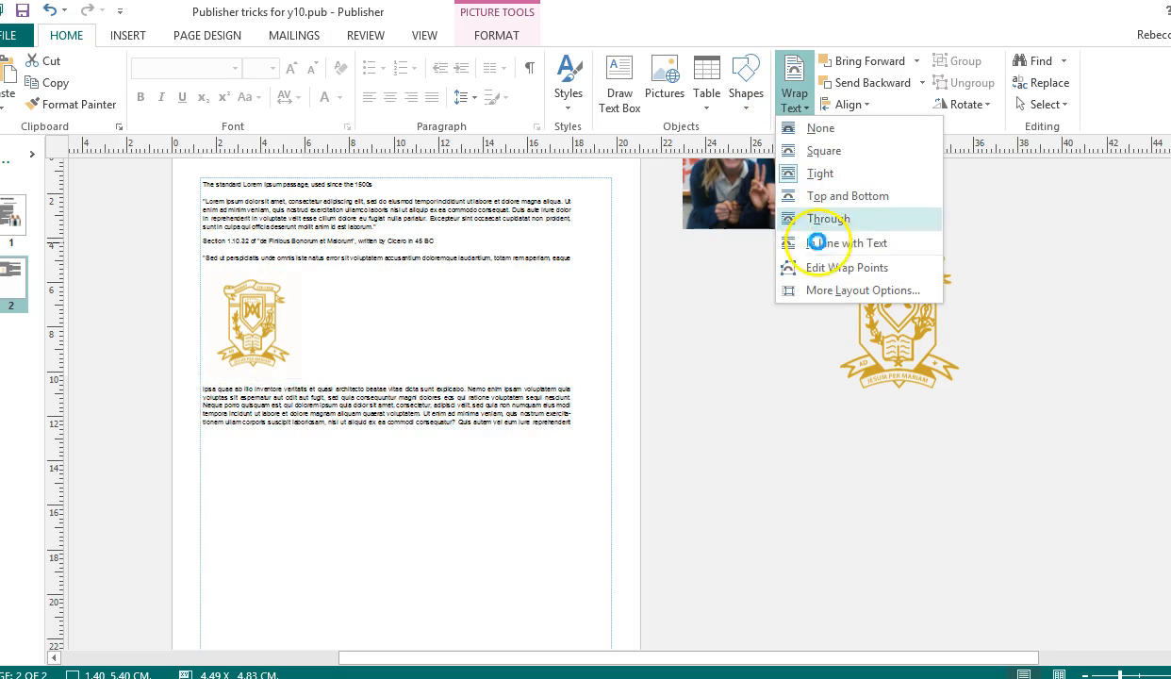
click(821, 172)
On page 1, move the cut-out photo of the two students against the right margin, at about 11.23, 8.31 cm.
click(13, 218)
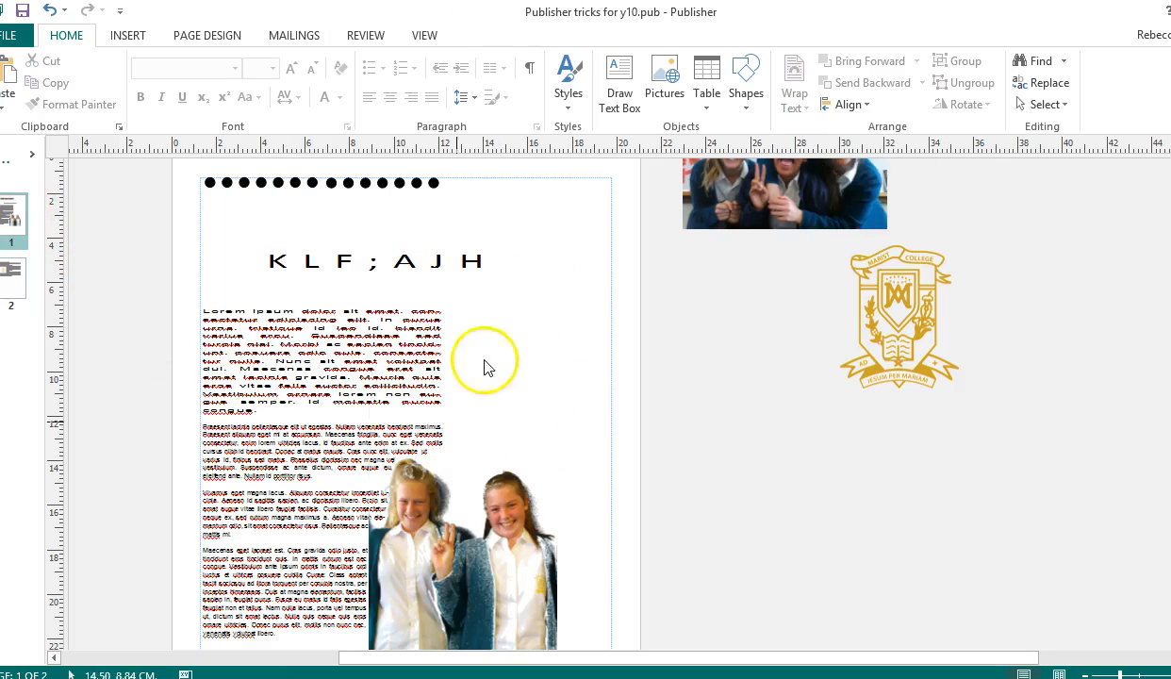
drag(507, 492, 562, 451)
scroll(562, 451, down, 3)
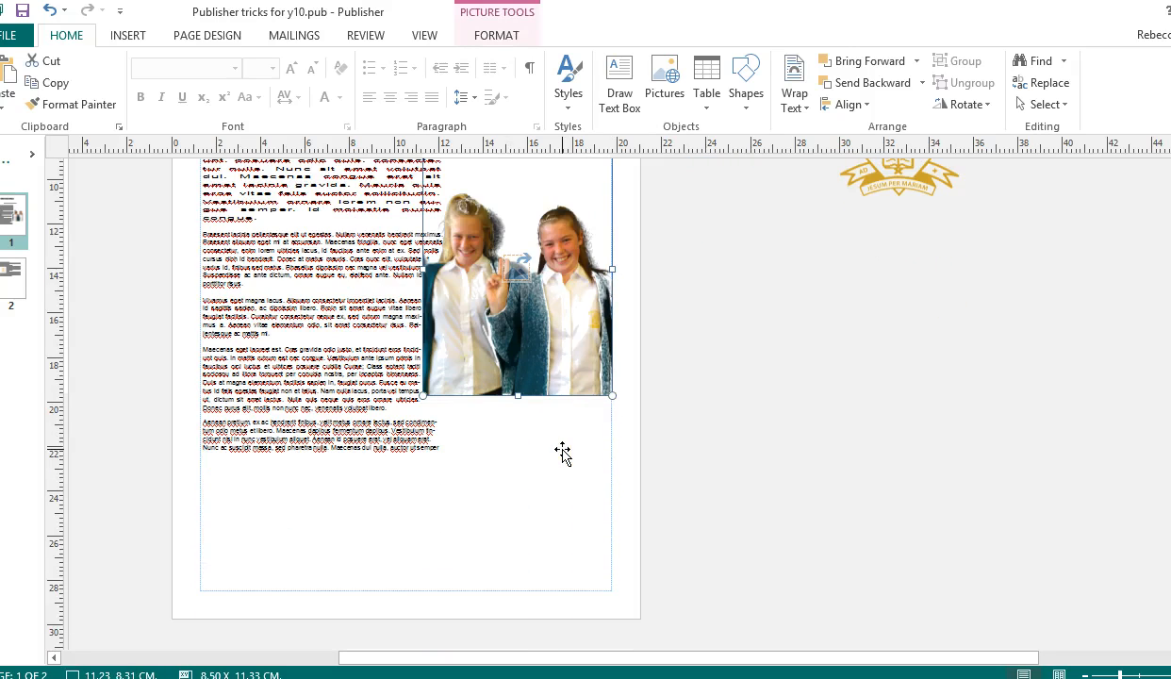
scroll(563, 451, up, 2)
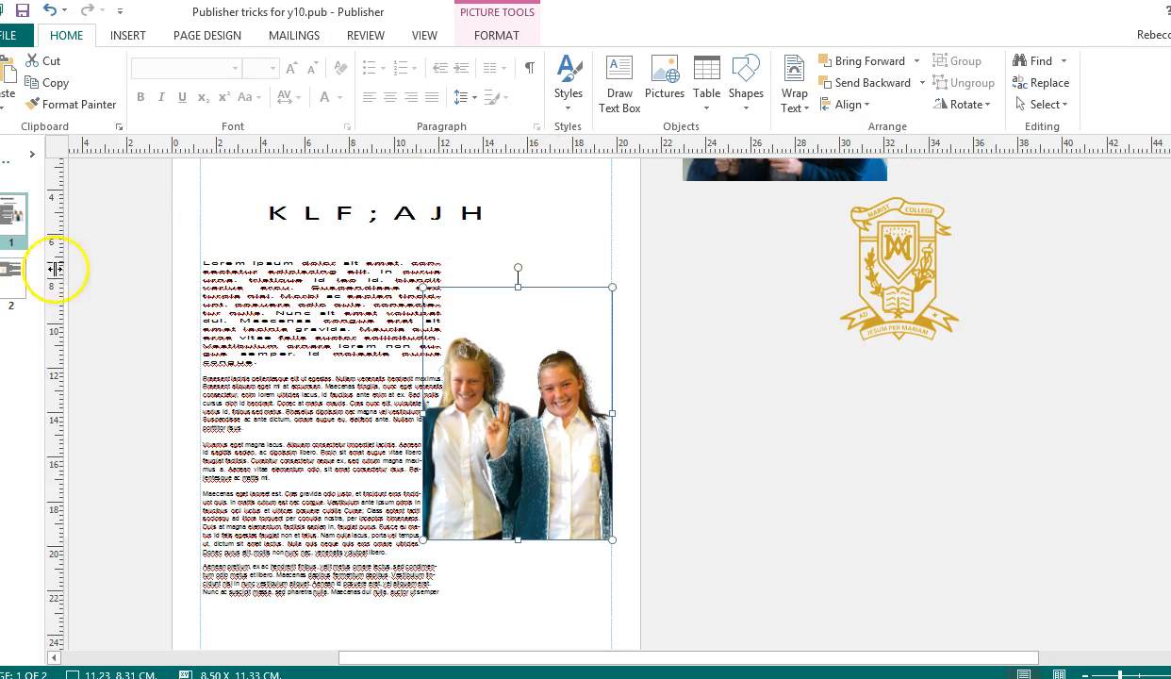
On page 2, make the background colour of the small crest in the text transparent.
click(21, 278)
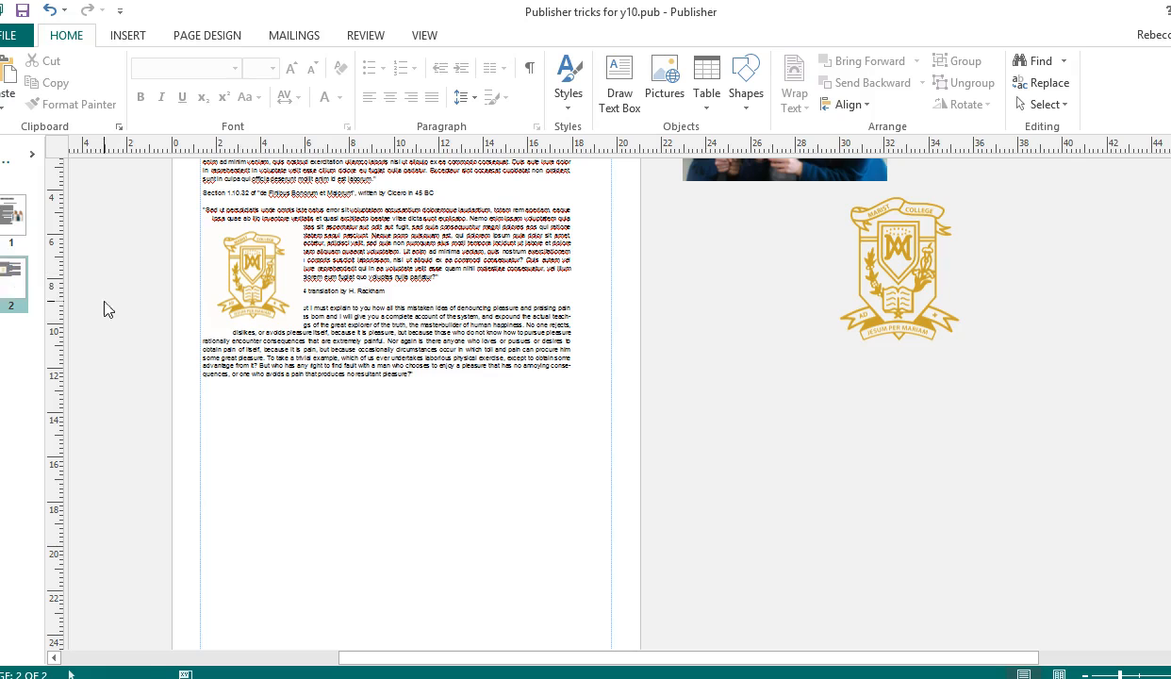
click(260, 283)
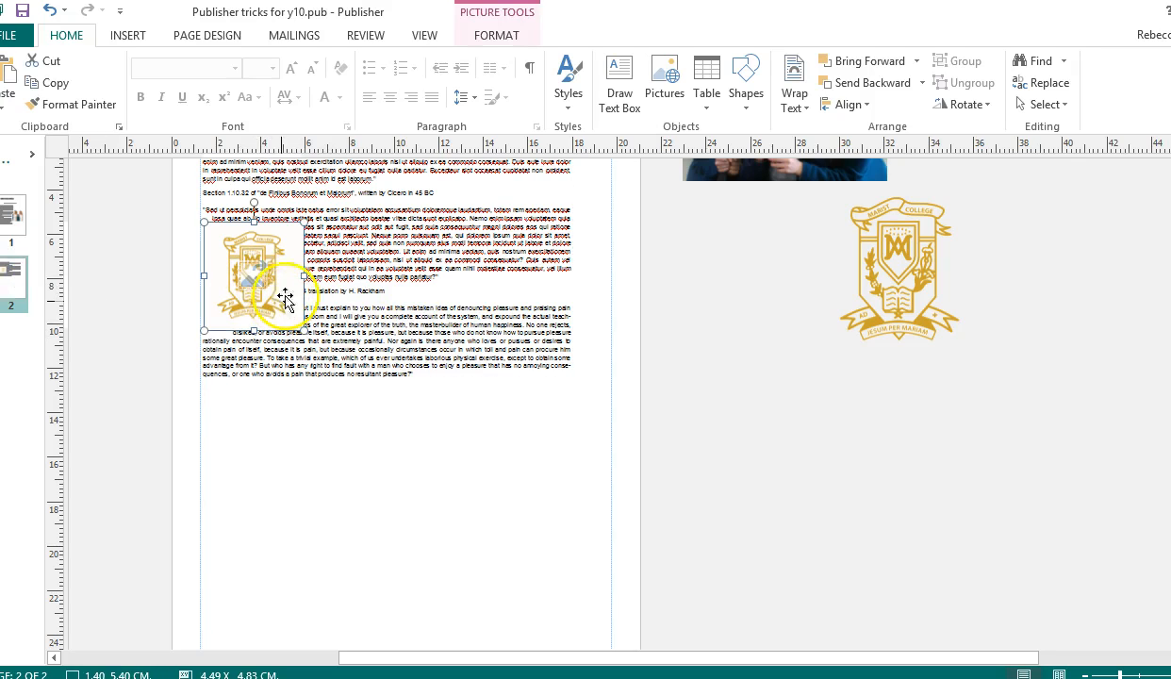
click(500, 35)
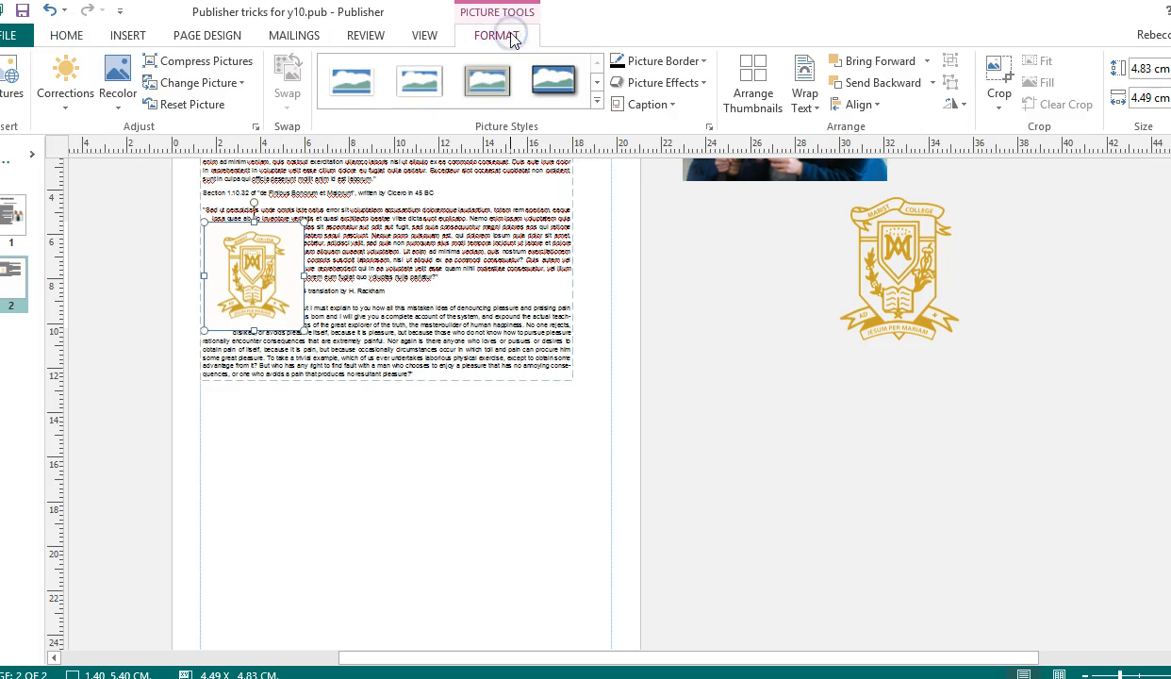
click(117, 79)
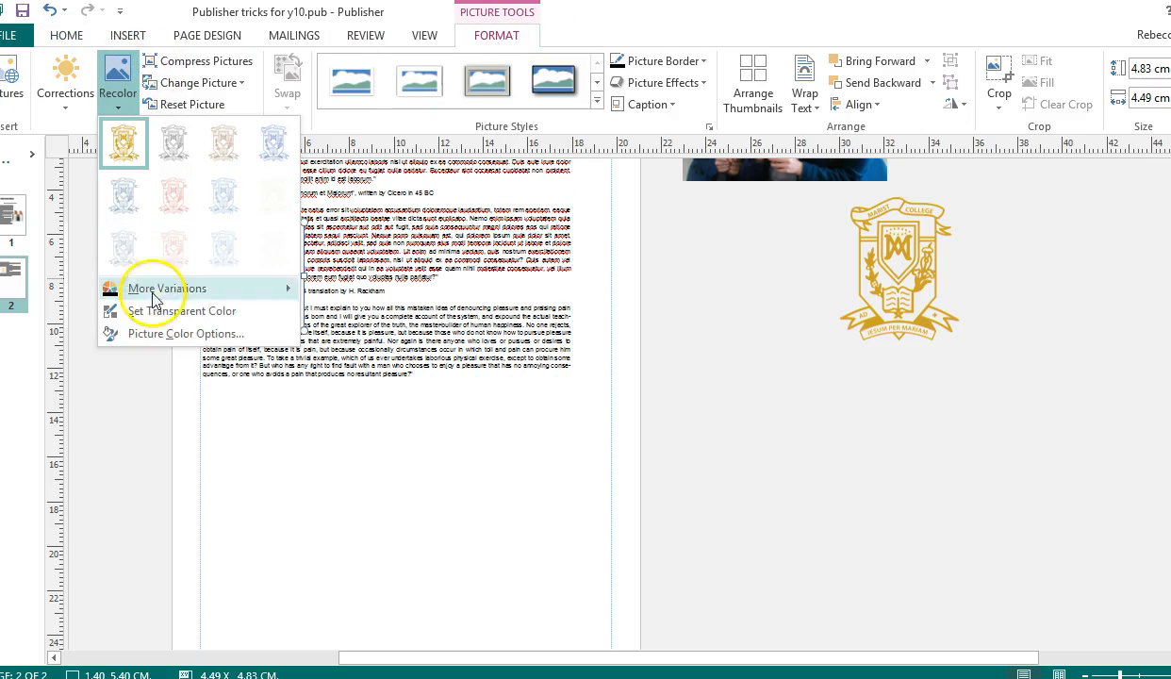
click(162, 309)
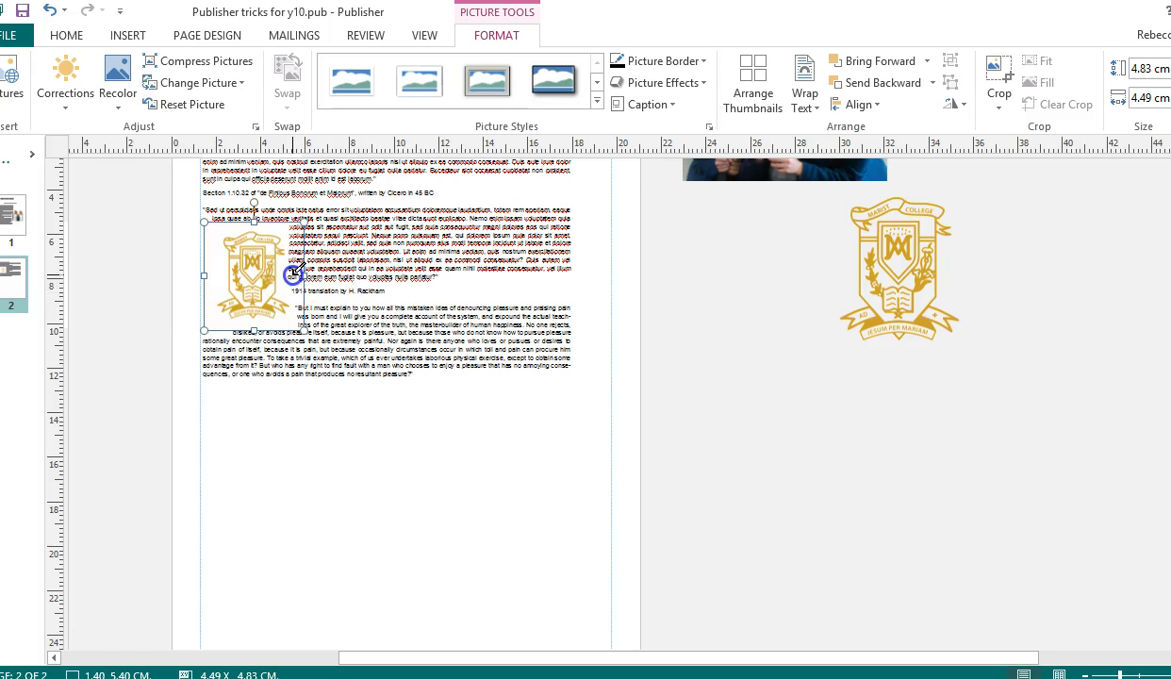
click(293, 275)
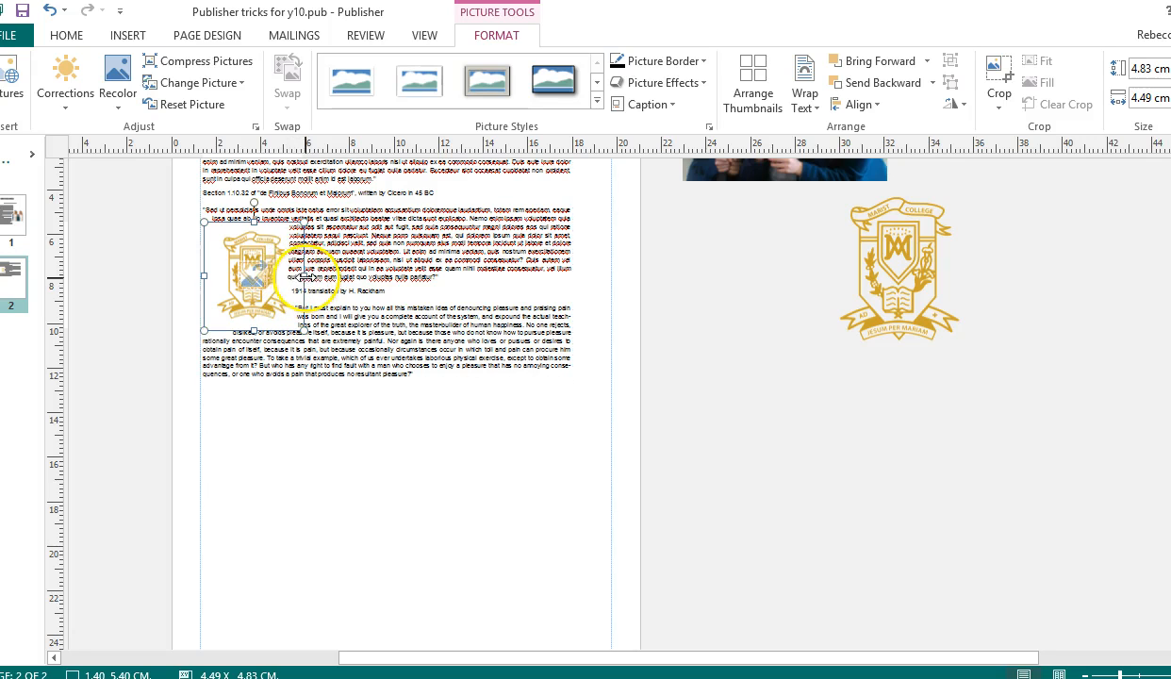
Edit the crest's wrap points, pulling the boundary's left corners and left side in to the crest outline.
click(801, 81)
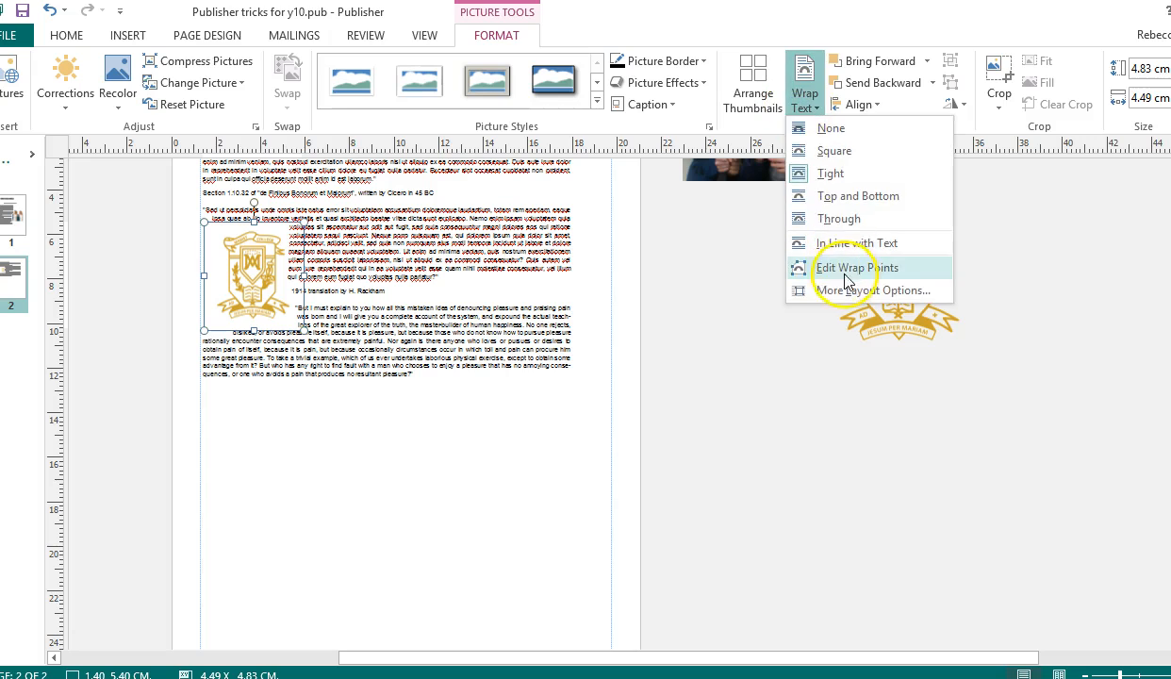
click(847, 269)
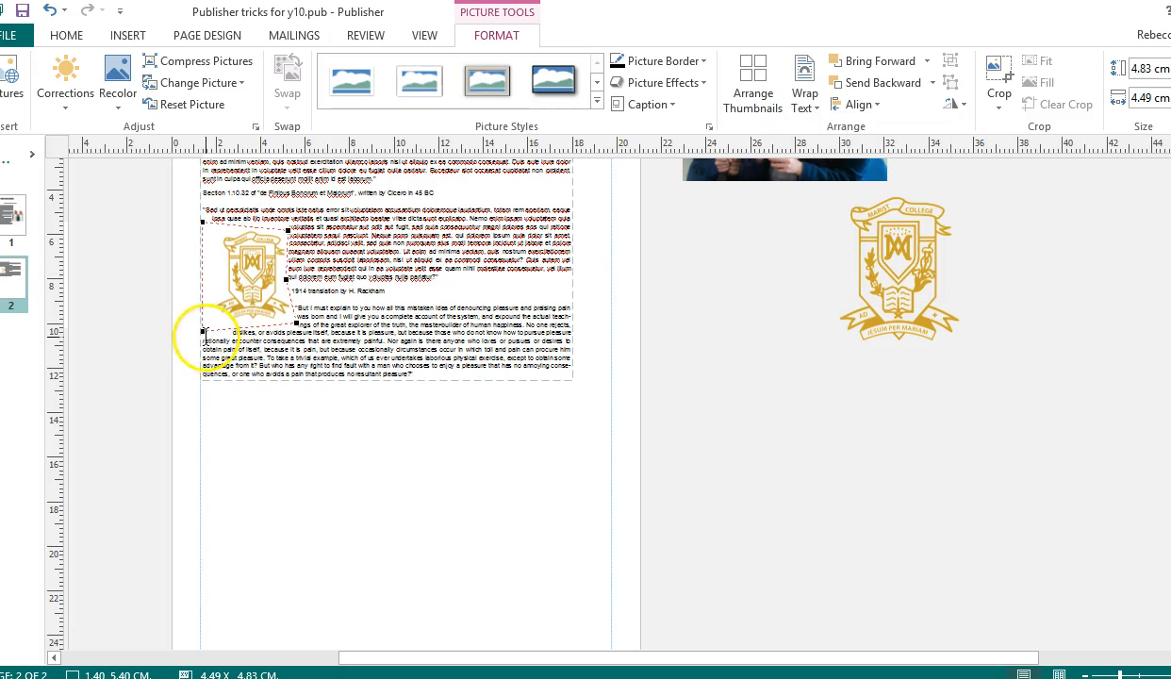
drag(215, 317, 215, 321)
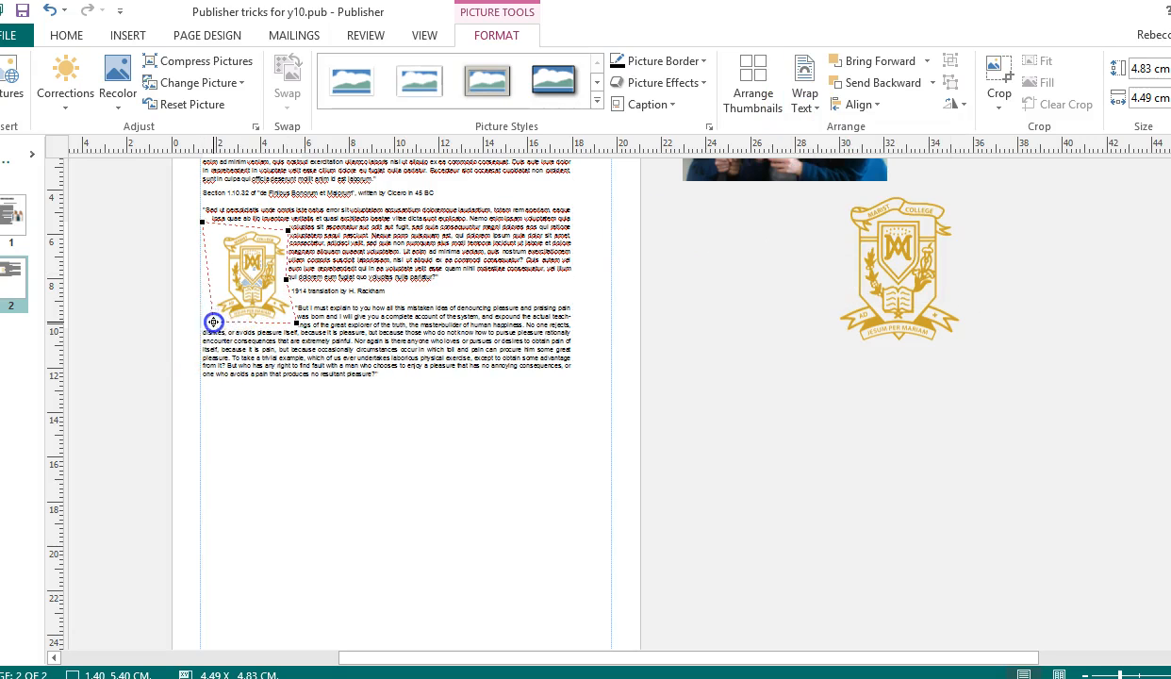
drag(216, 232, 224, 259)
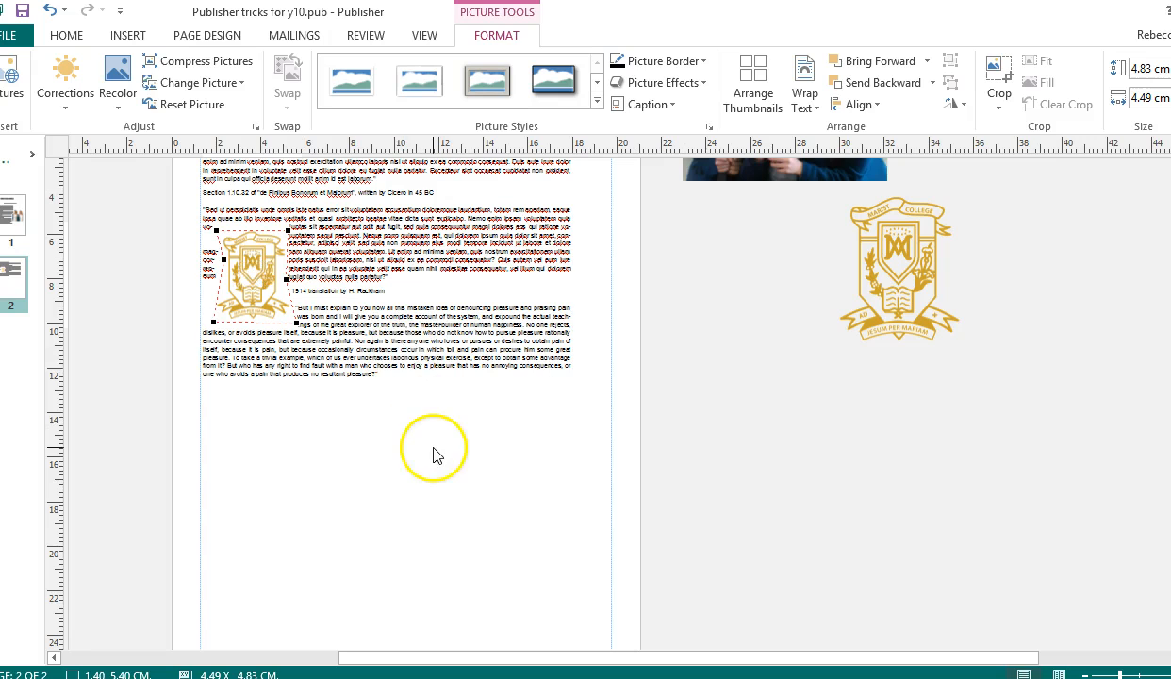
Leave wrap point editing and move the small crest into the middle of the text, at about 7.20, 5.10 cm.
click(373, 396)
click(259, 254)
drag(258, 253, 387, 248)
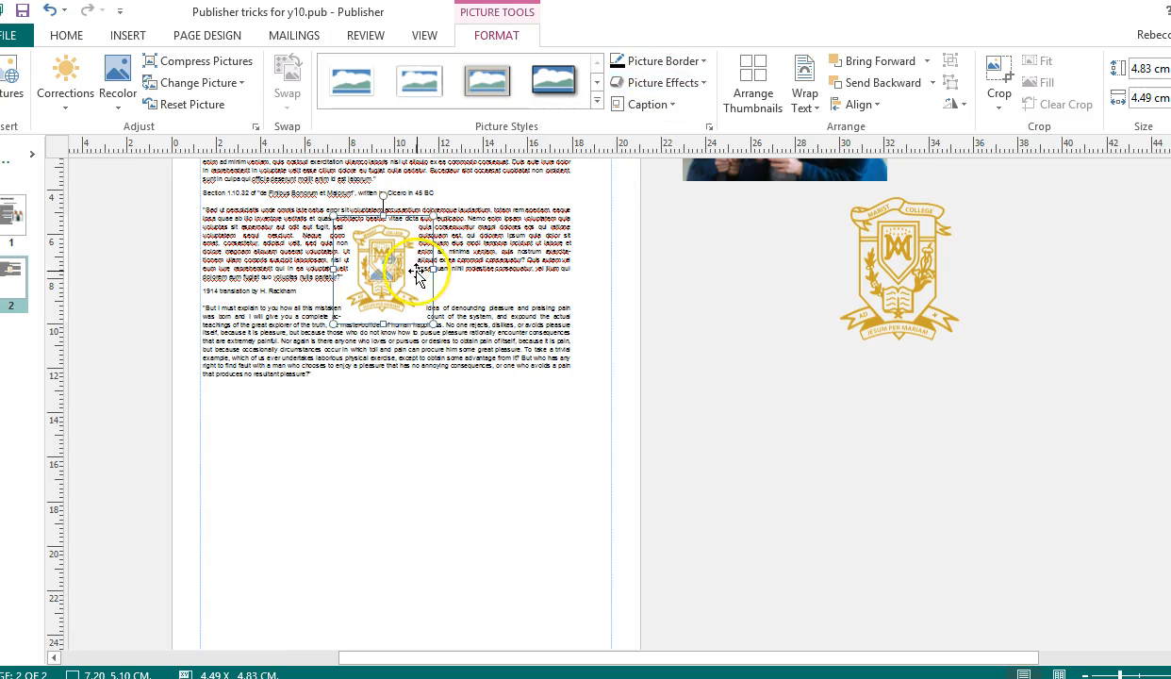
click(857, 249)
right_click(854, 249)
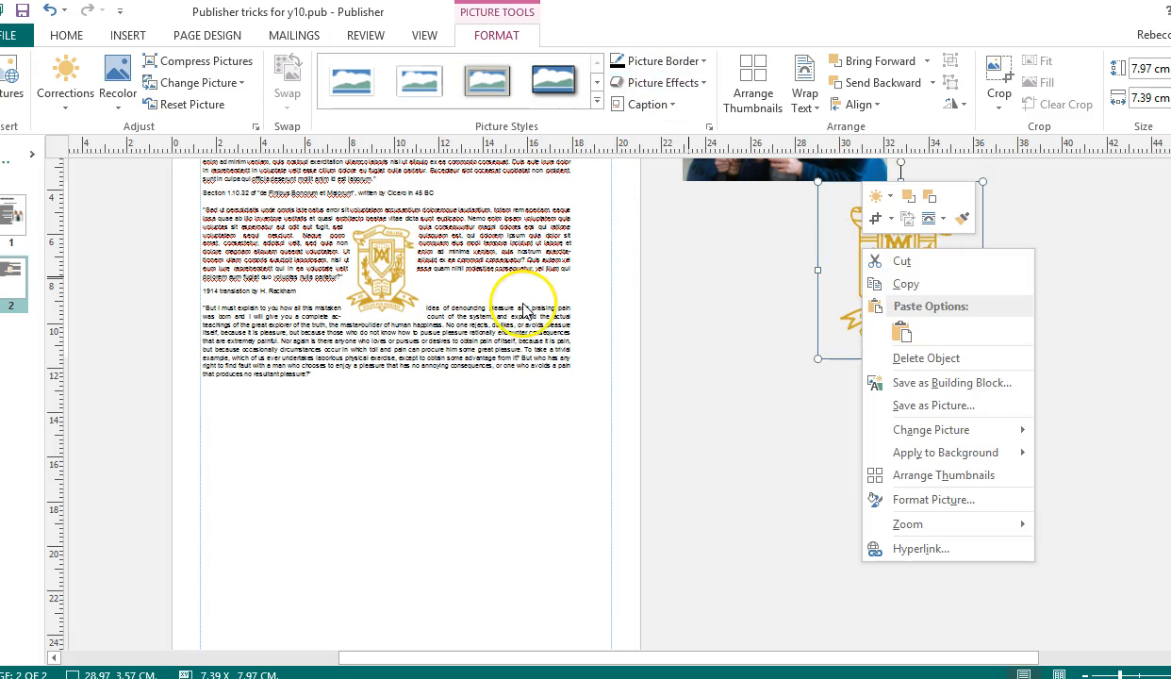
key(Escape)
Move the small crest off the page, beside the large crest, at about 24.88, 5.74 cm.
drag(371, 274, 813, 271)
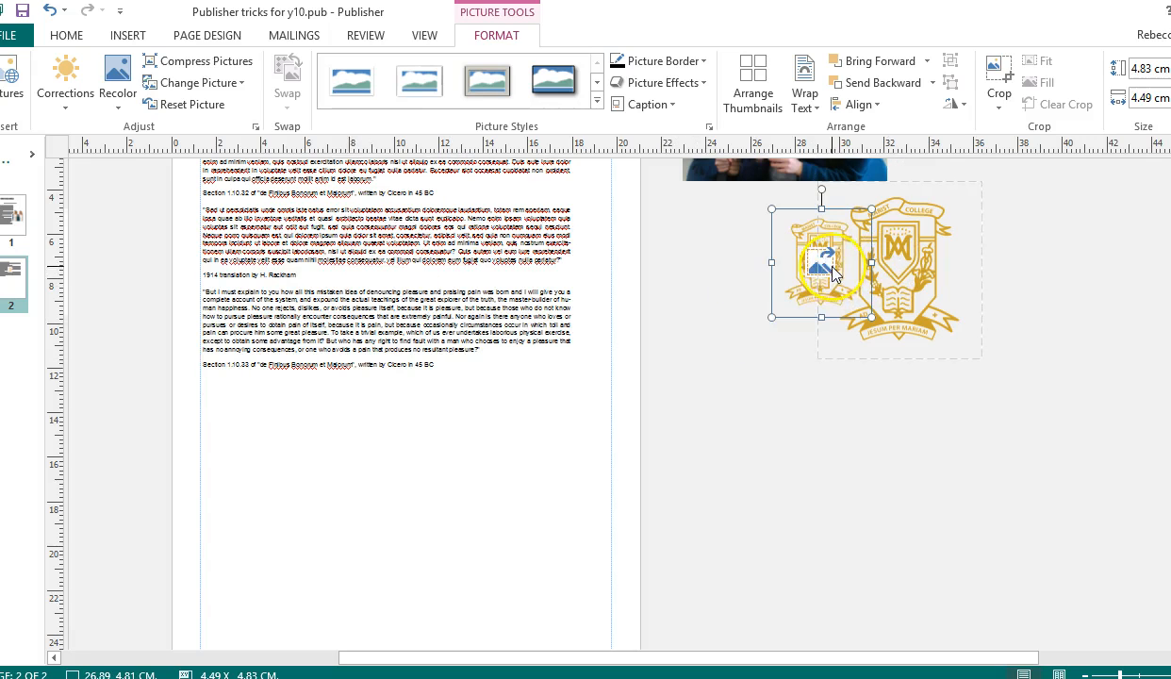
drag(815, 304, 762, 303)
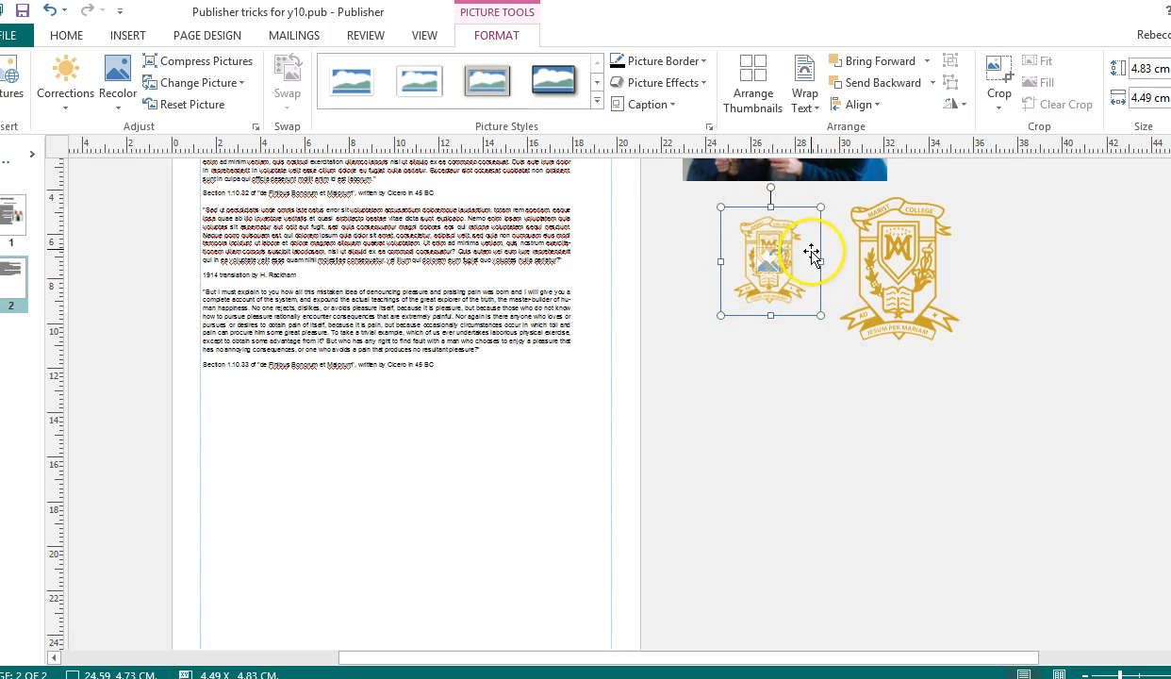
drag(802, 254, 822, 268)
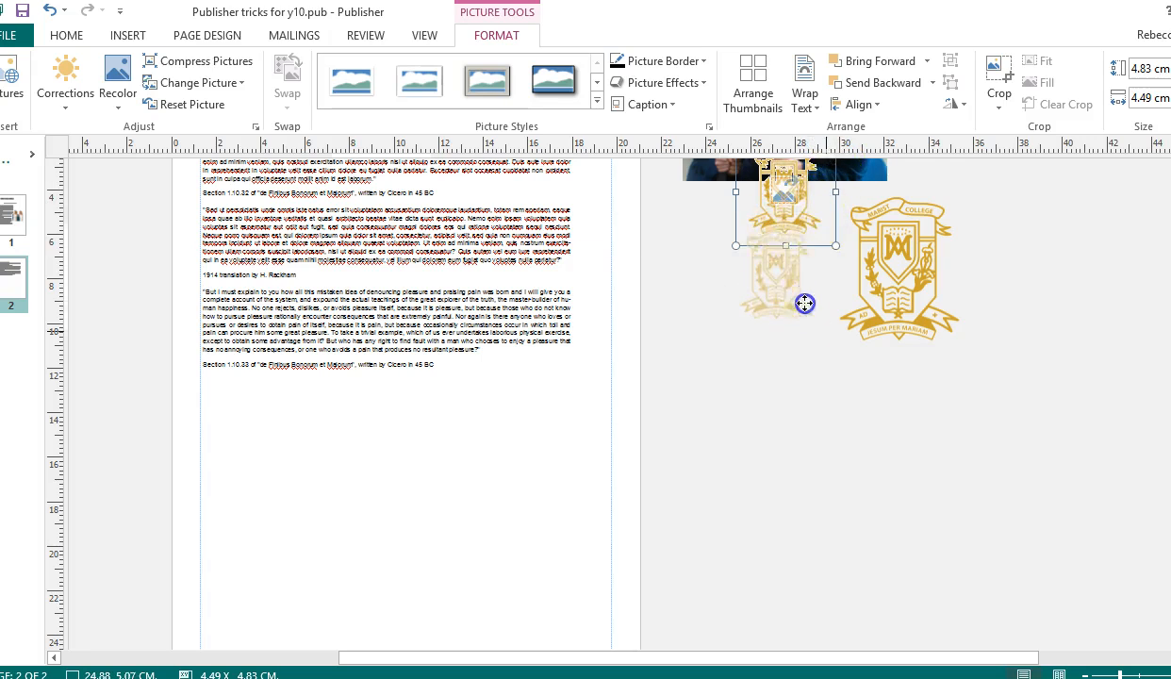
click(119, 103)
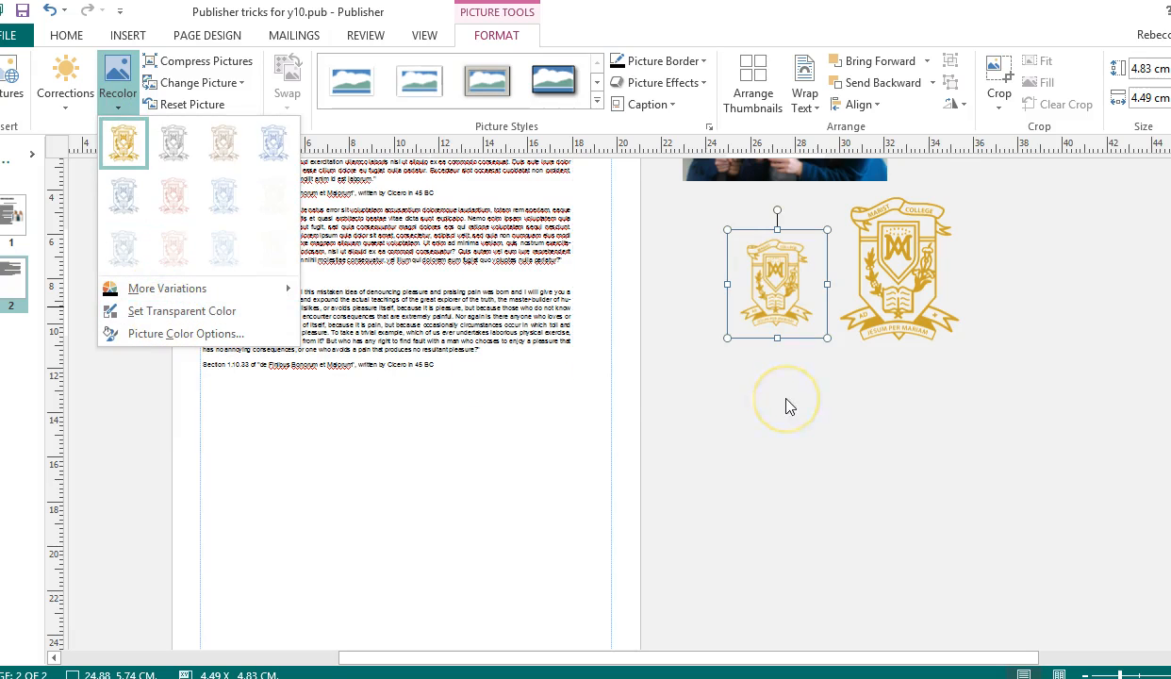
Make the pale wall colour in the three-student photo transparent and place the photo over the page's right edge, at about 18.78, -1.41 cm.
scroll(608, 404, up, 3)
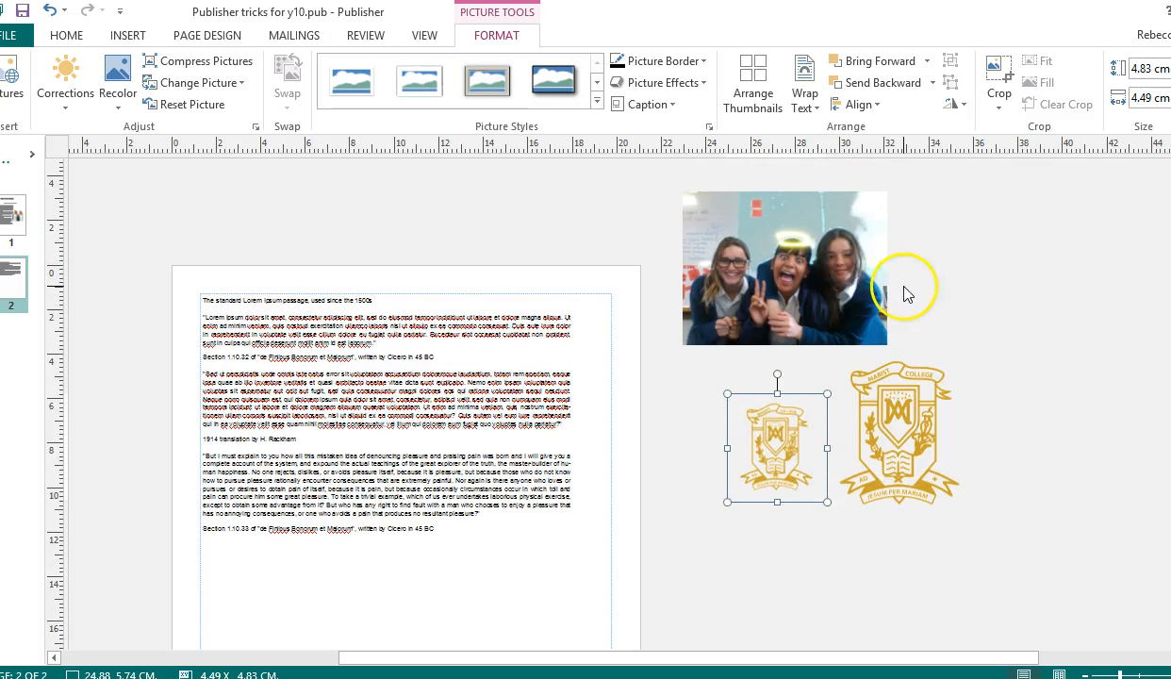
drag(817, 281, 645, 337)
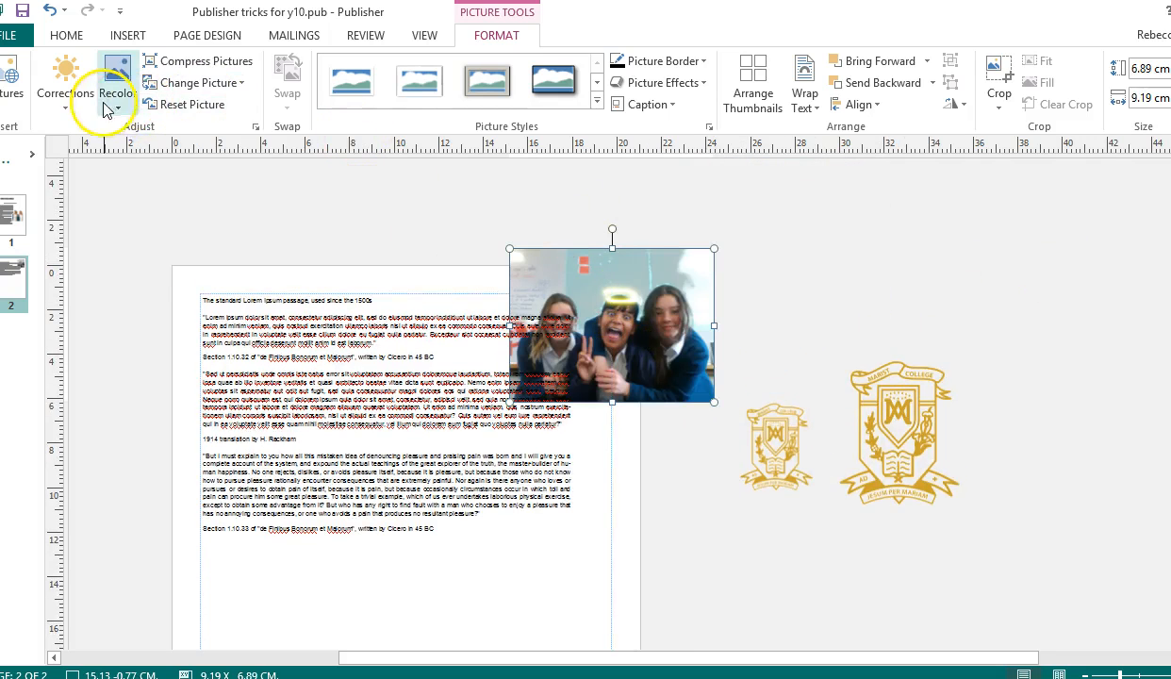
click(115, 102)
click(161, 302)
click(580, 285)
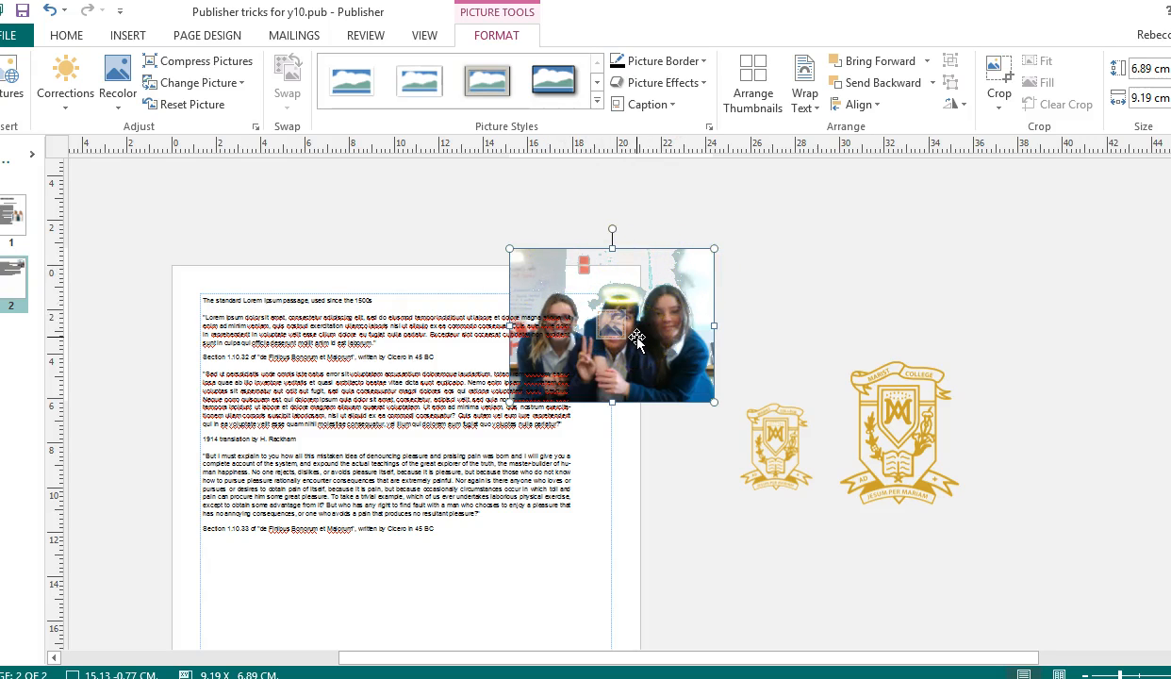
drag(637, 338, 746, 338)
click(619, 396)
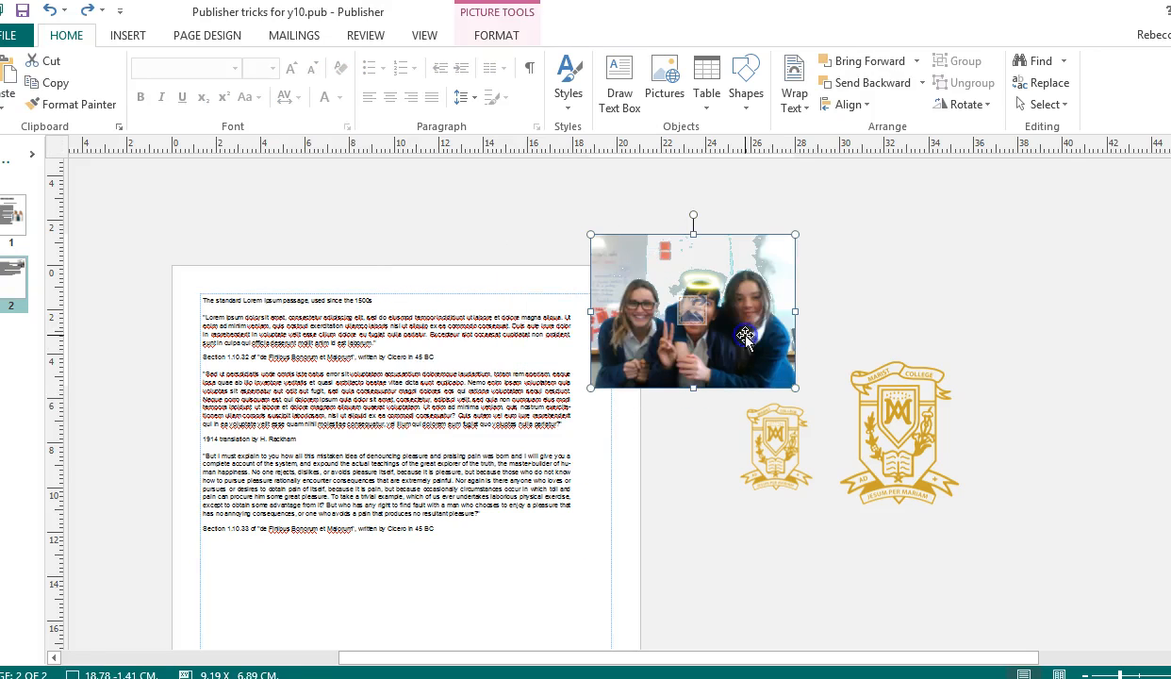
On page 1, examine the stretched text paragraph and the normal text wrapping beside the cut-out photo.
click(373, 302)
drag(373, 302, 181, 302)
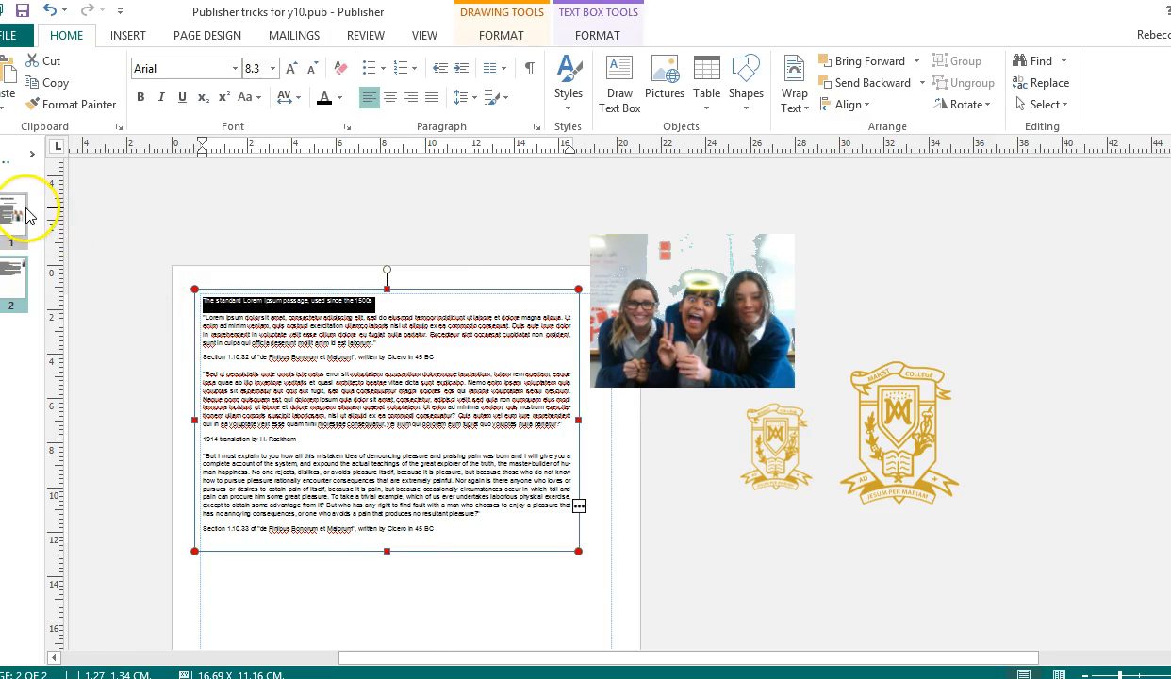
click(25, 215)
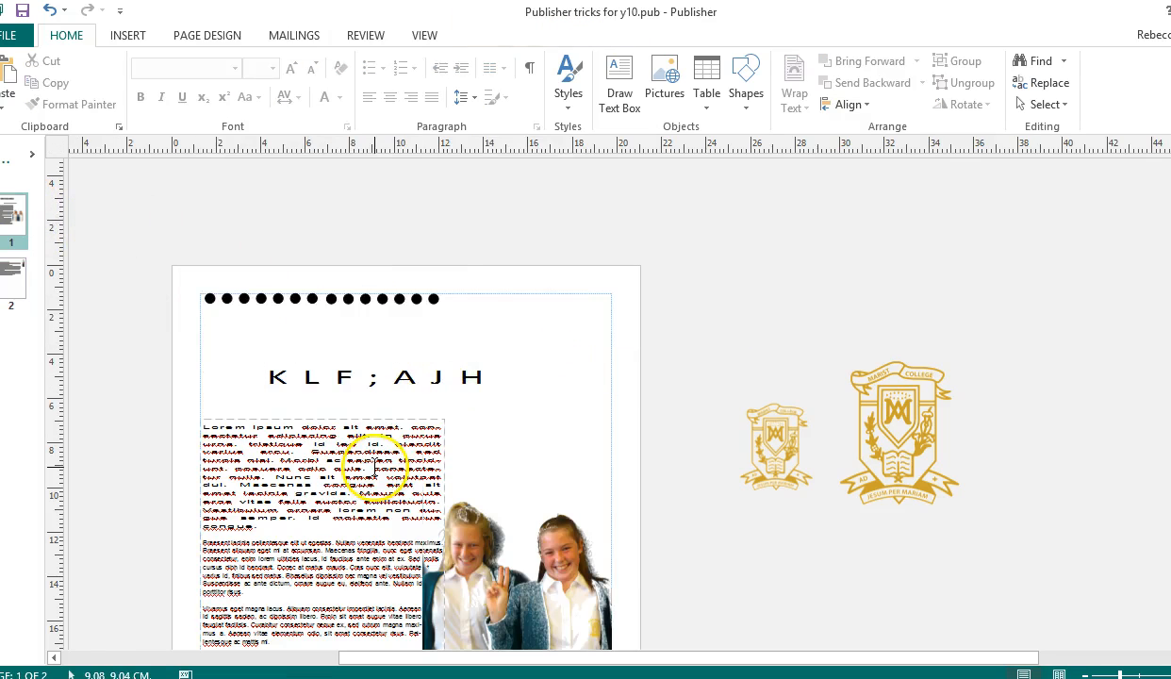
scroll(374, 469, up, 2)
scroll(368, 462, down, 5)
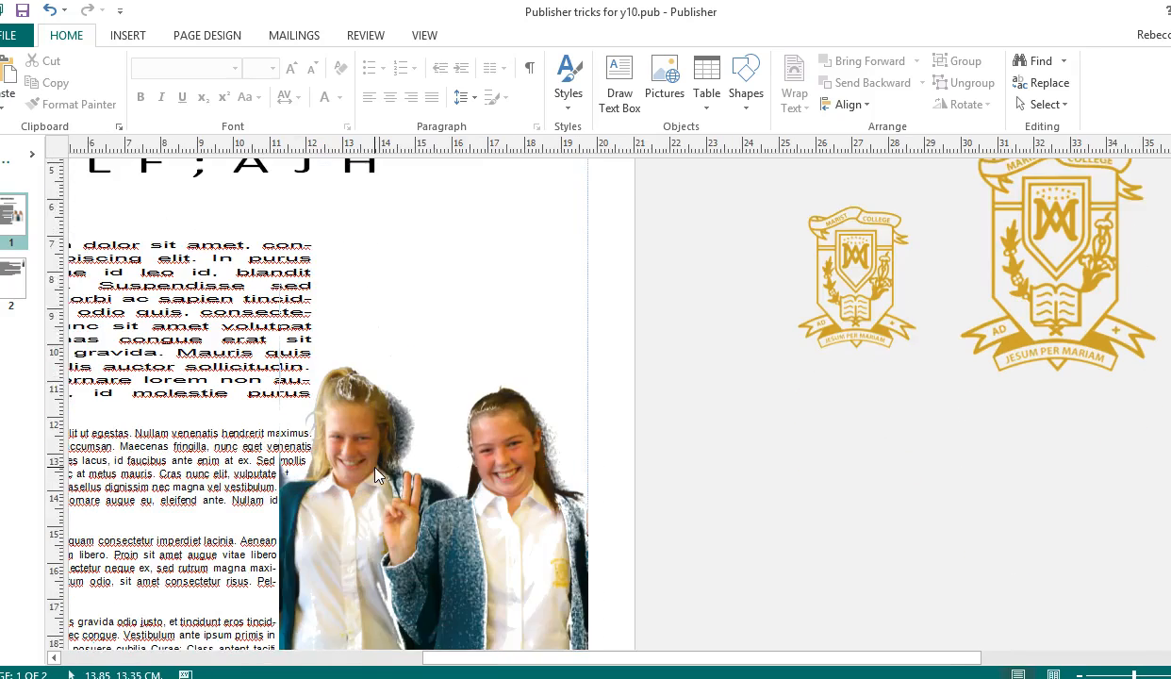
click(222, 397)
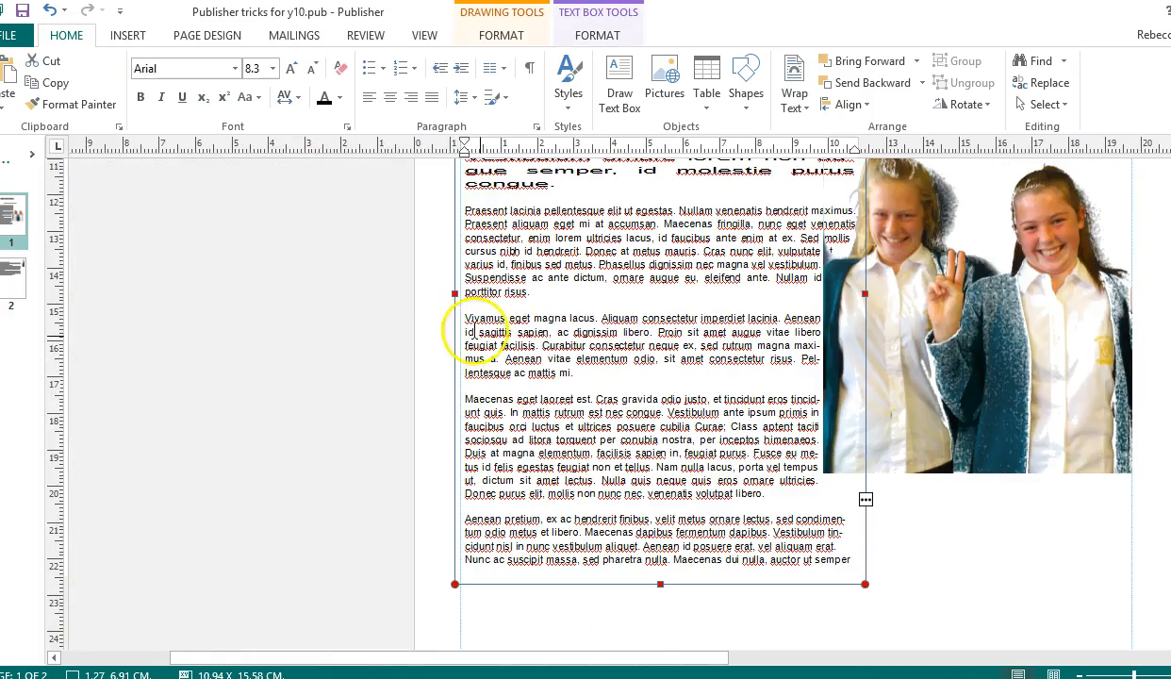
scroll(472, 336, up, 3)
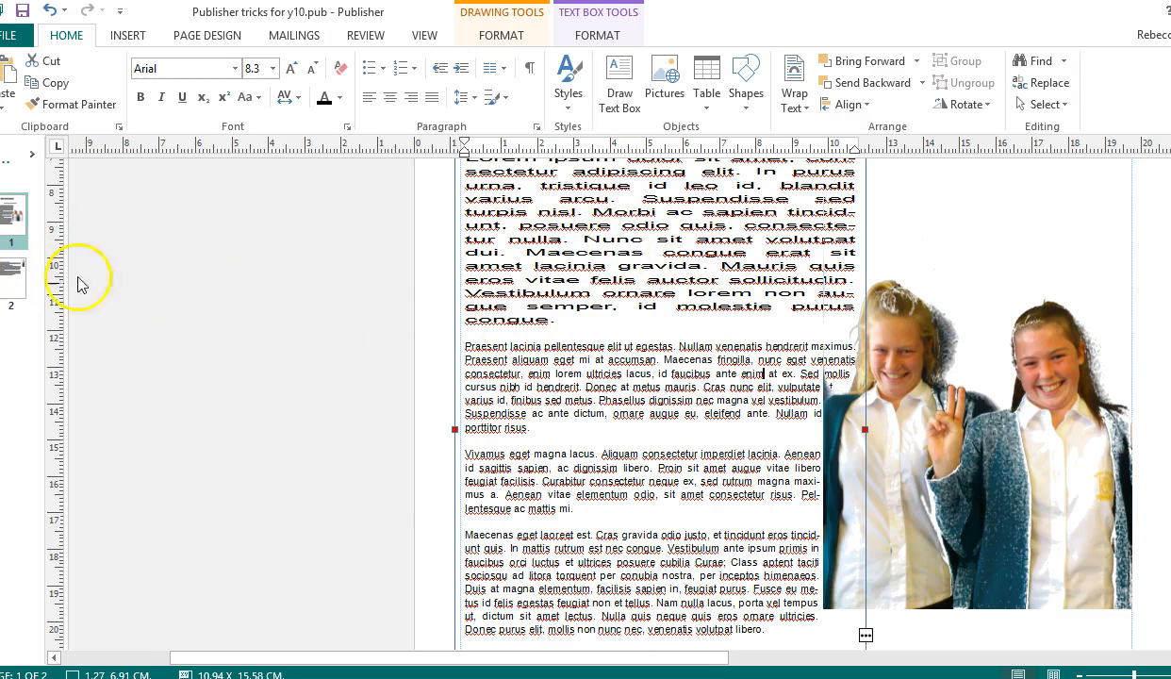
On page 2, stretch the paragraph beginning "But I must explain to you" to 180% character scaling.
click(11, 271)
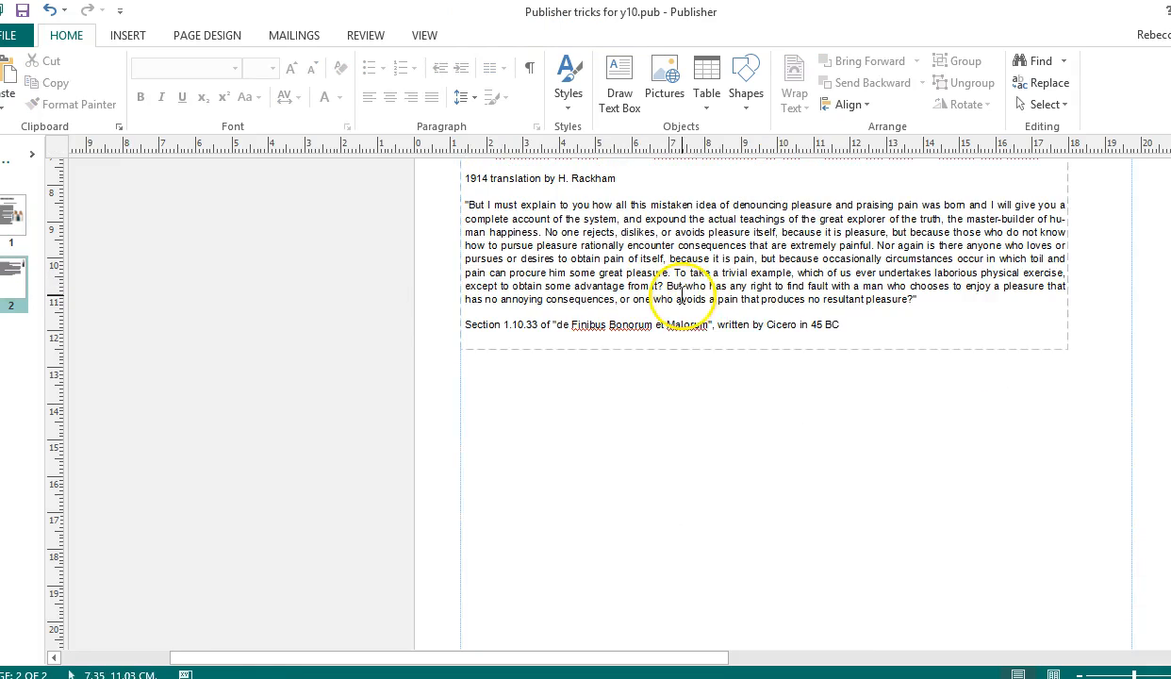
triple_click(682, 297)
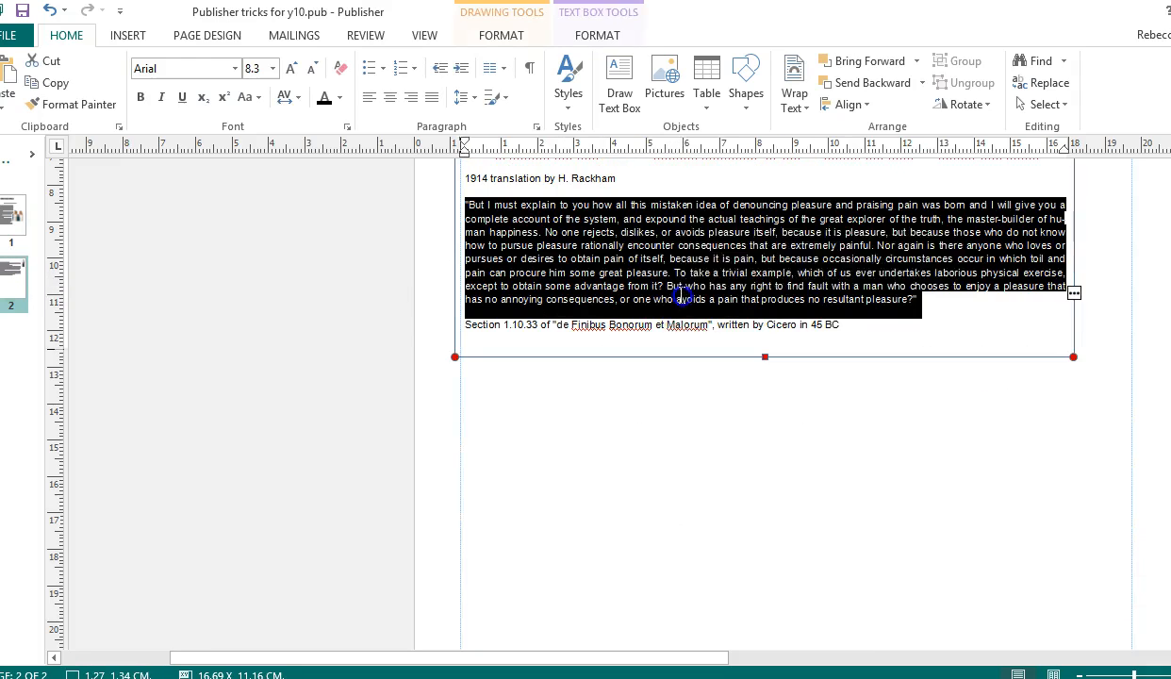
click(292, 104)
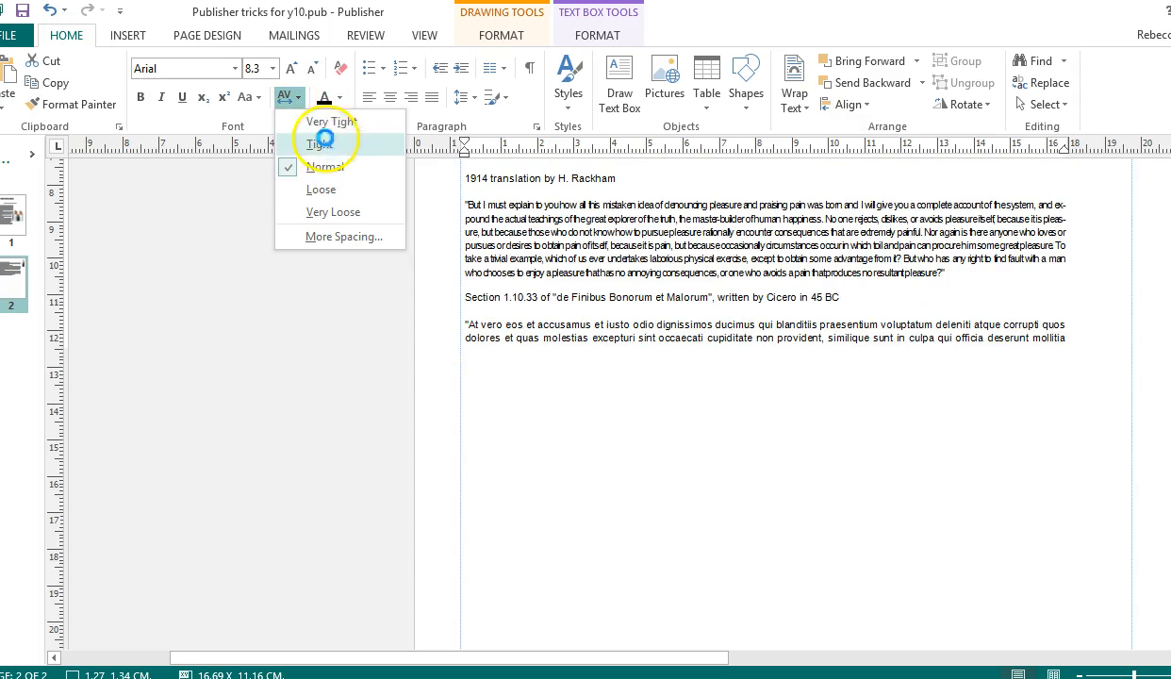
click(342, 236)
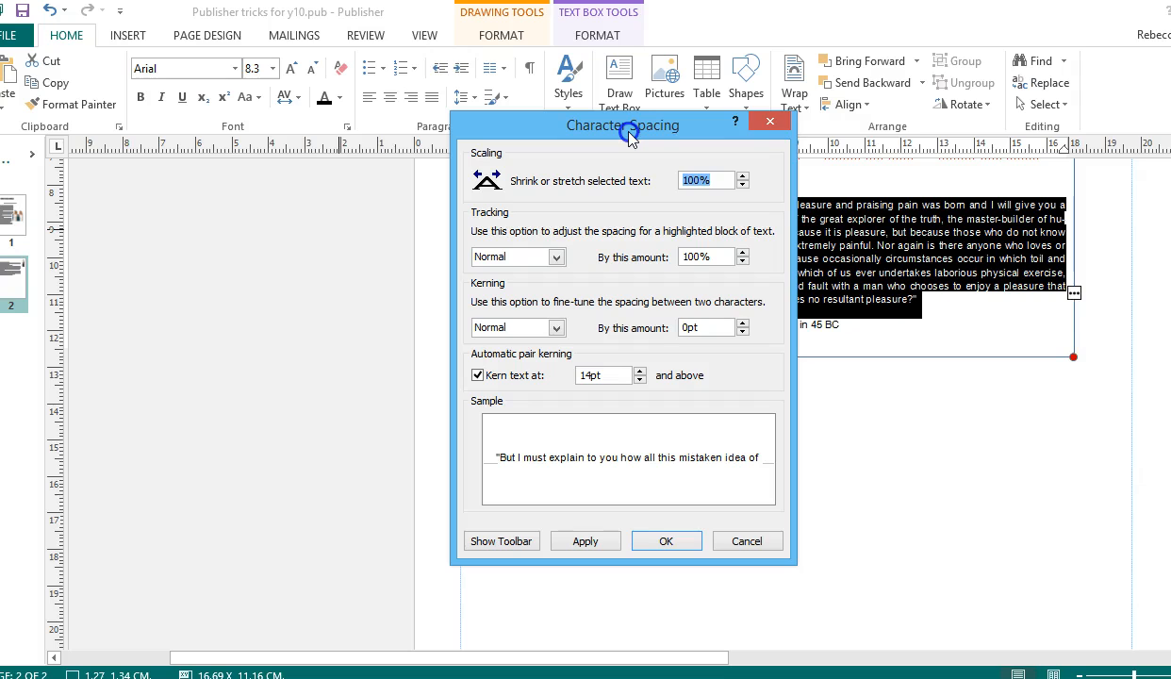
drag(630, 135, 302, 146)
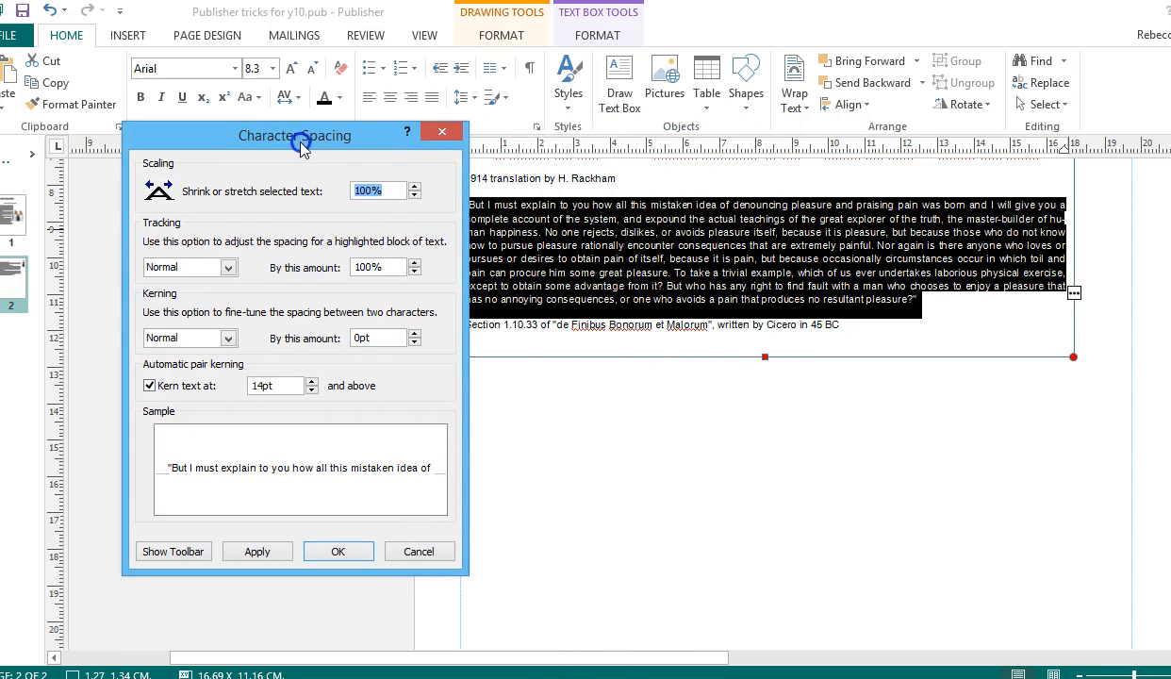
click(413, 187)
click(412, 187)
click(412, 186)
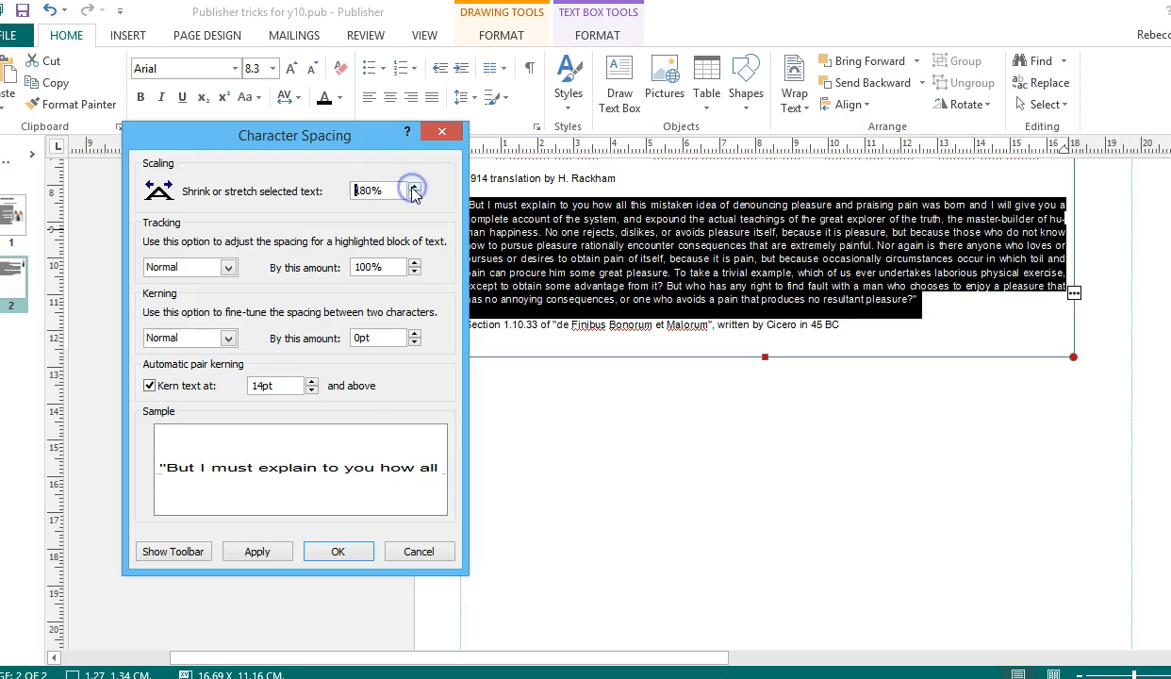
click(339, 551)
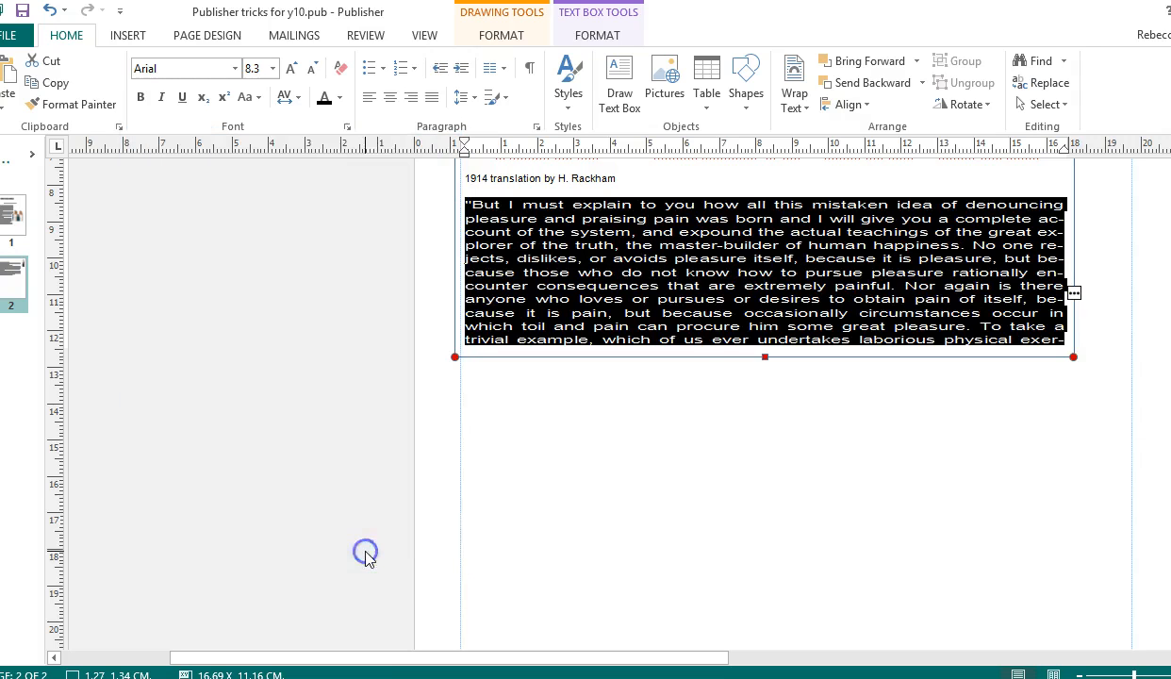
Set the same paragraph's tracking to 115% and expand its kerning by 1.5 pt.
click(298, 98)
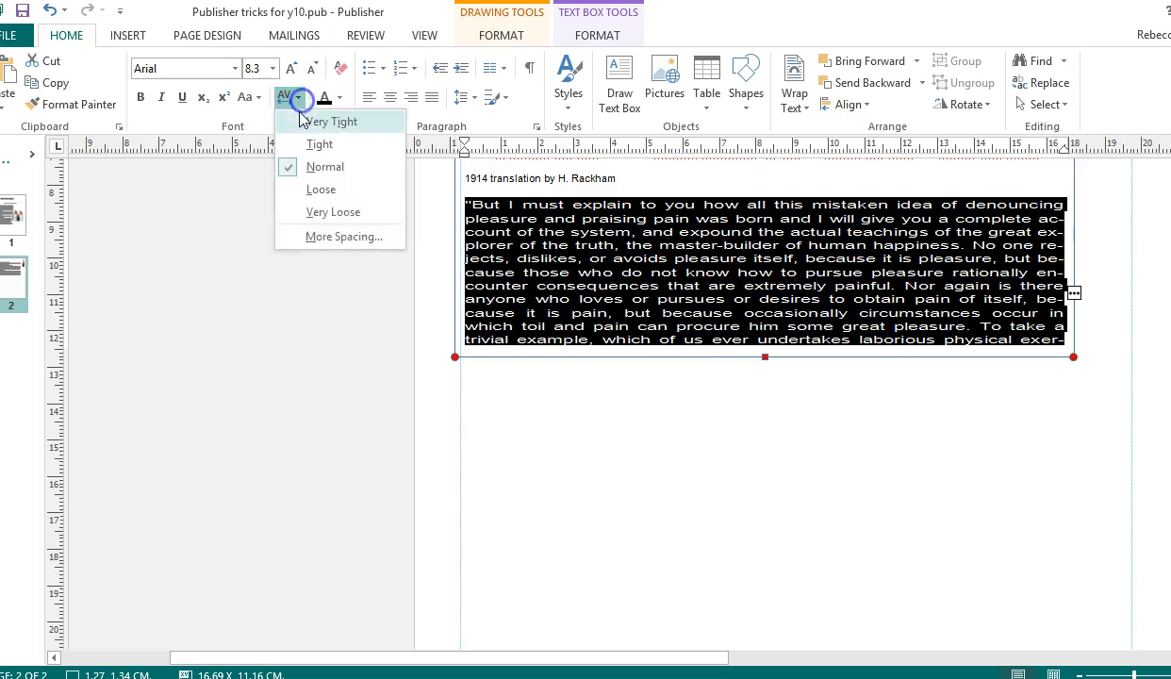
click(313, 245)
drag(622, 134, 295, 146)
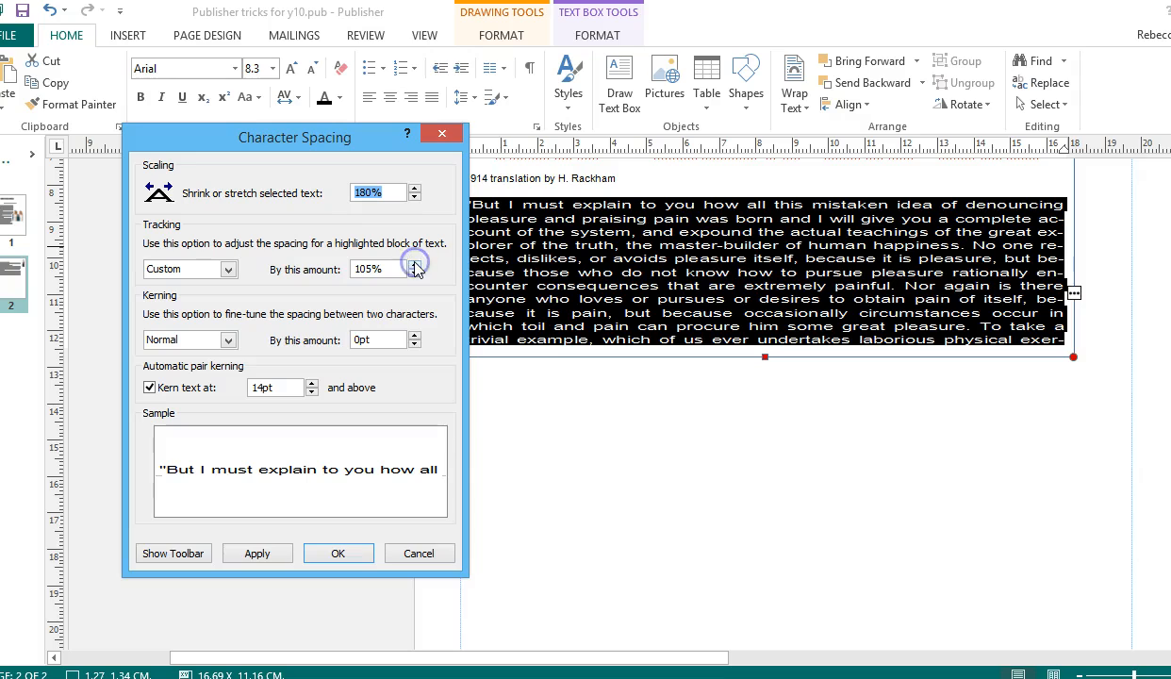
click(415, 336)
click(415, 336)
click(415, 336)
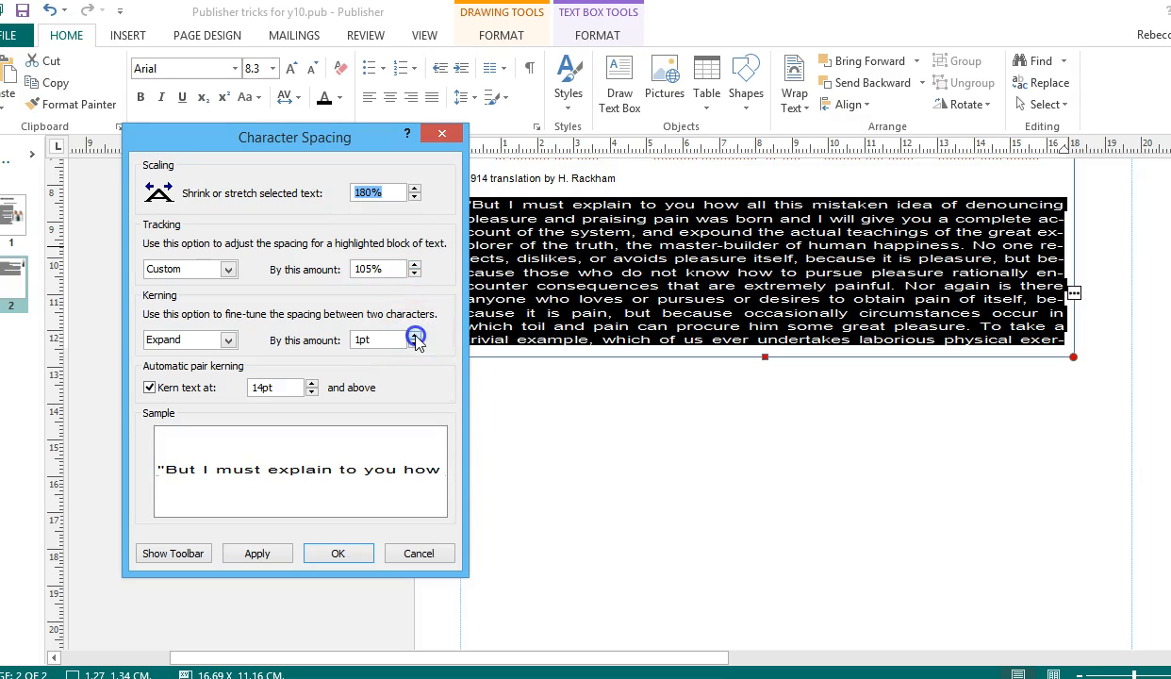
click(415, 335)
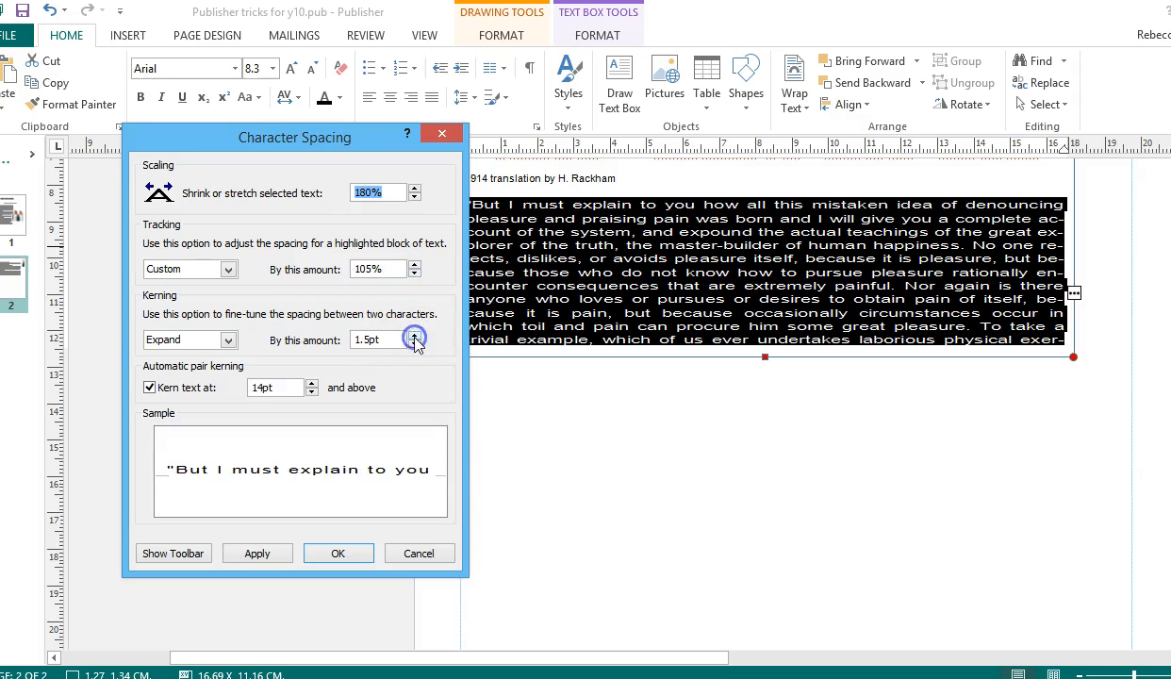
click(415, 265)
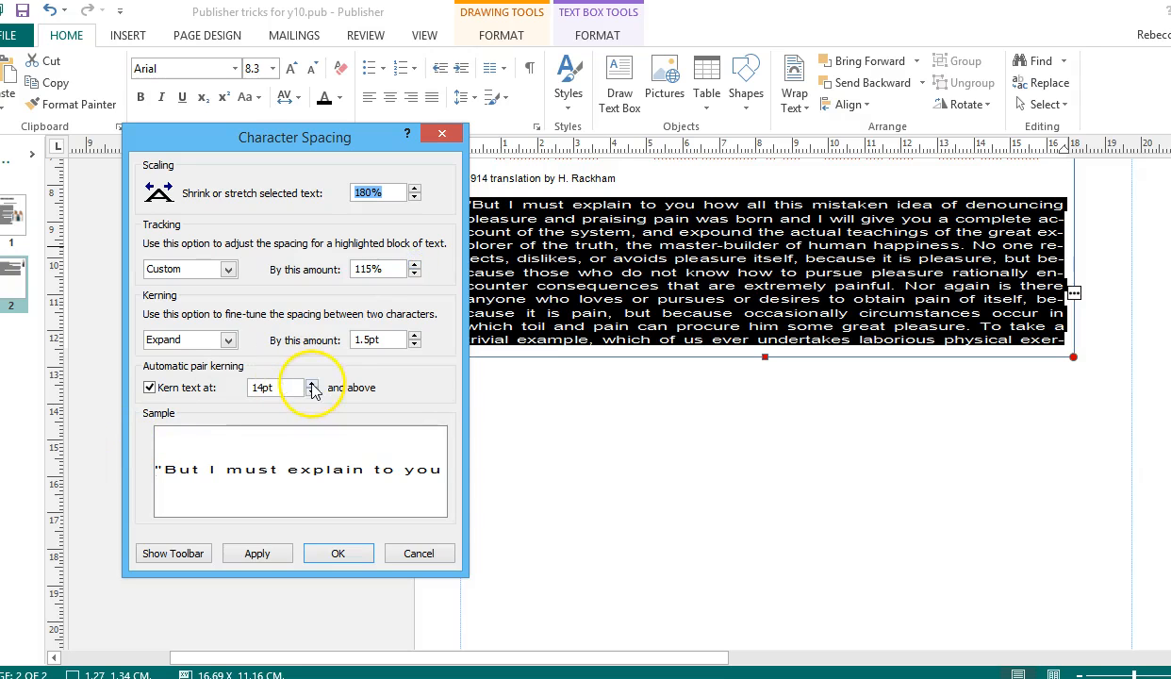
click(338, 564)
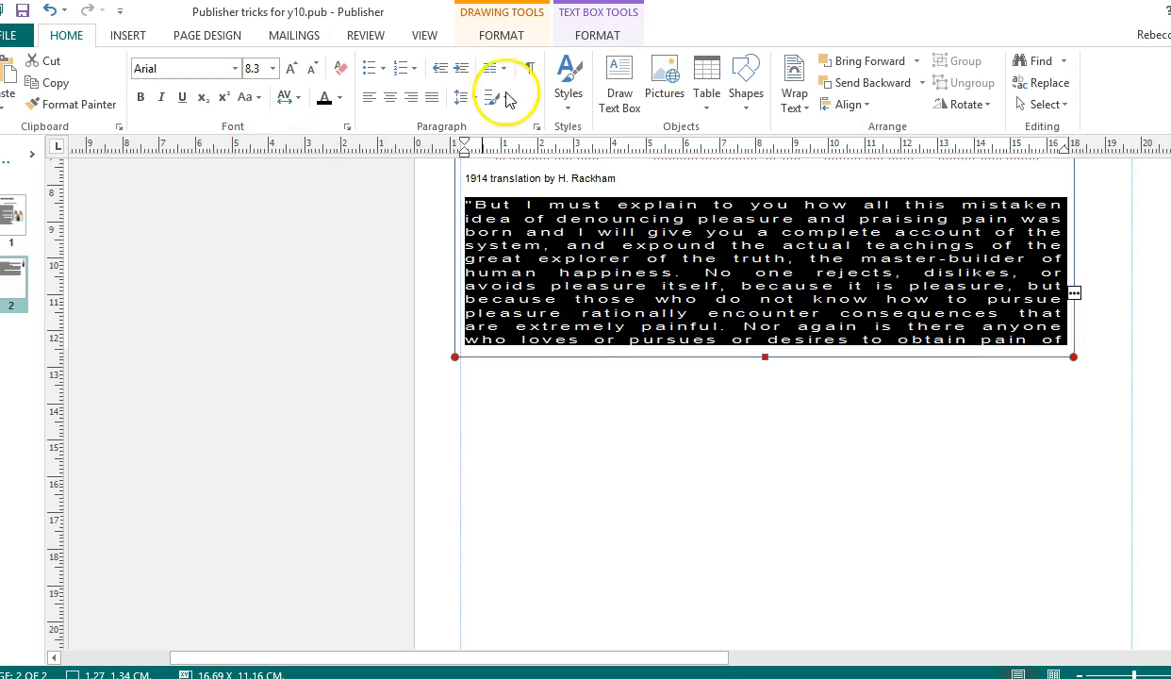
Try 1.0 and 1.5 line spacing on the stretched paragraph, then deselect the text.
click(462, 98)
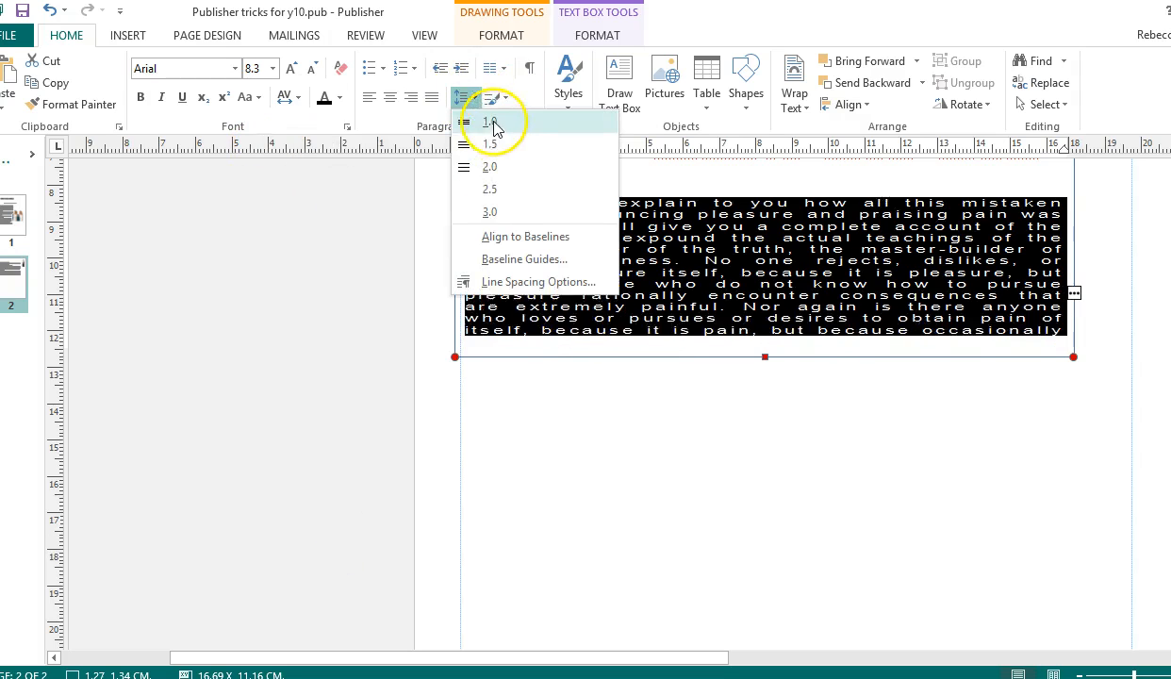
click(492, 146)
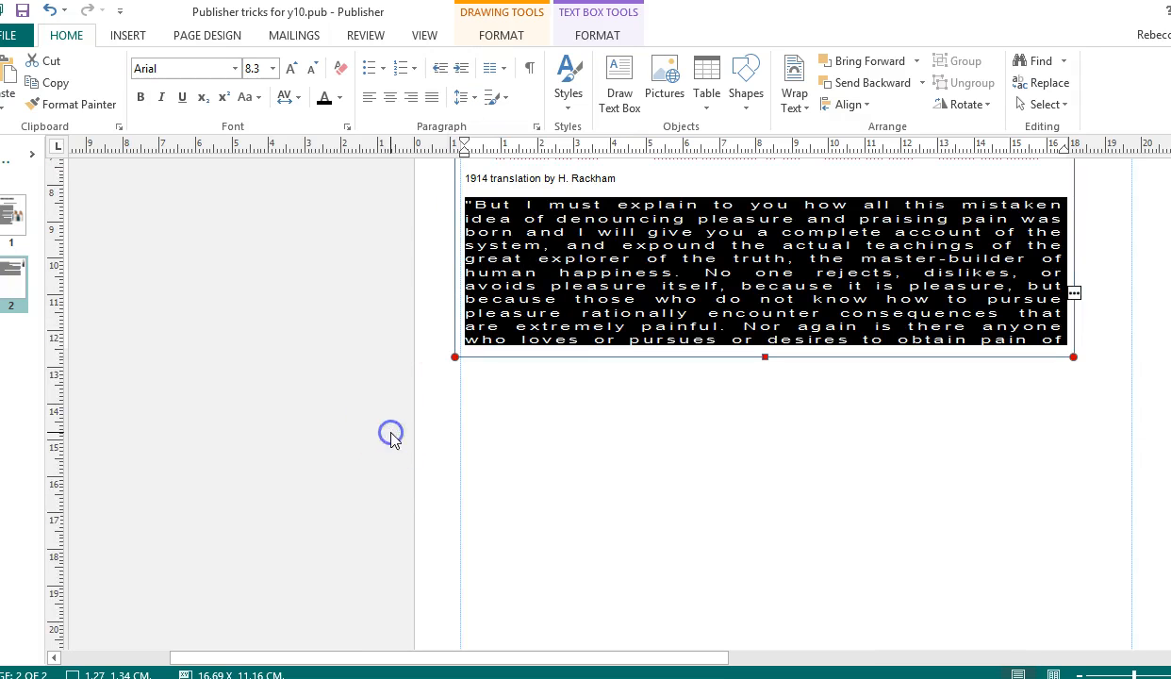
click(575, 494)
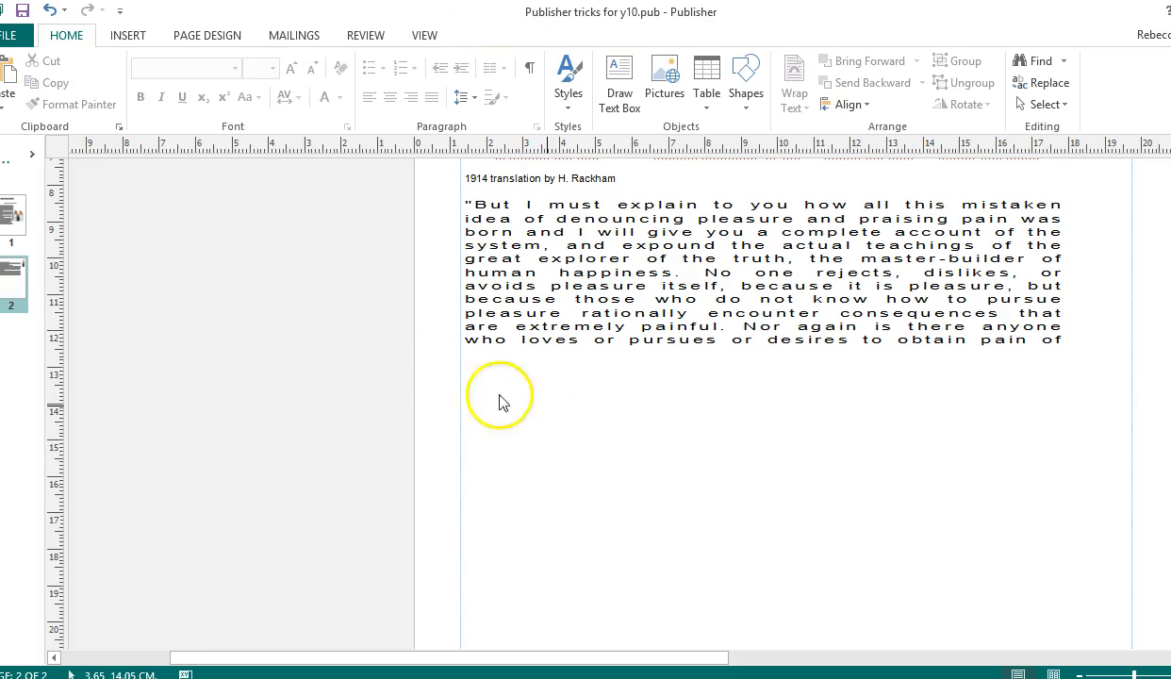
On page 1, look over the options for inserting text, including WordArt, Insert File and Symbol.
click(19, 188)
scroll(496, 270, up, 5)
scroll(496, 270, up, 1)
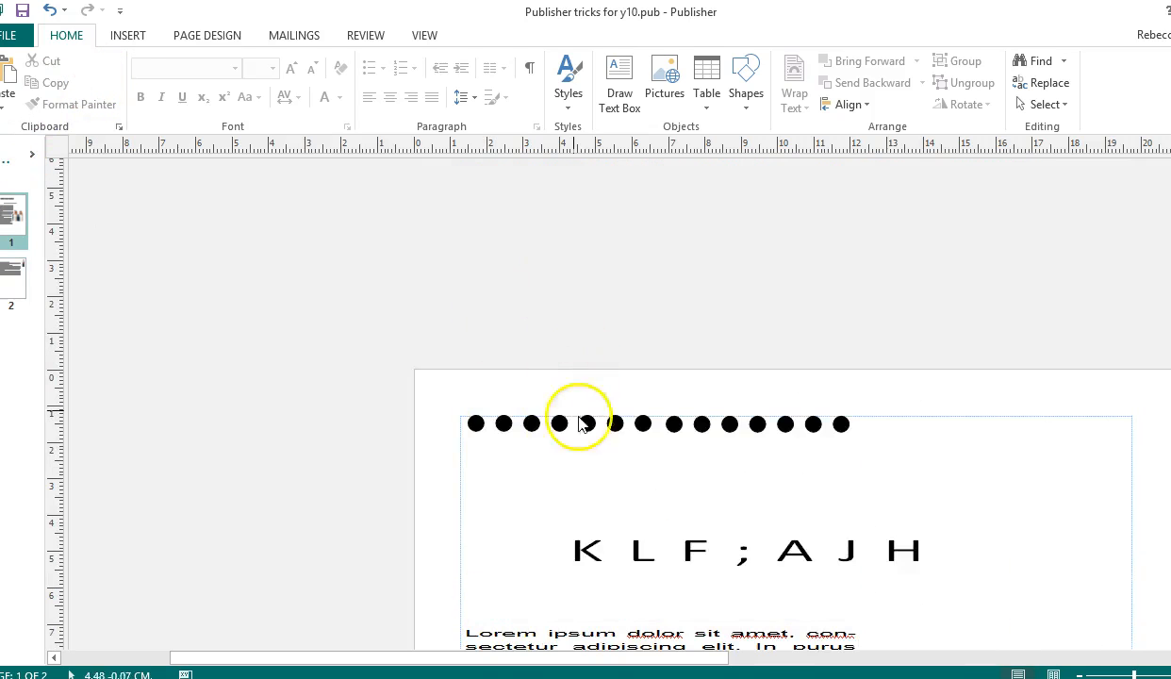
scroll(795, 448, down, 3)
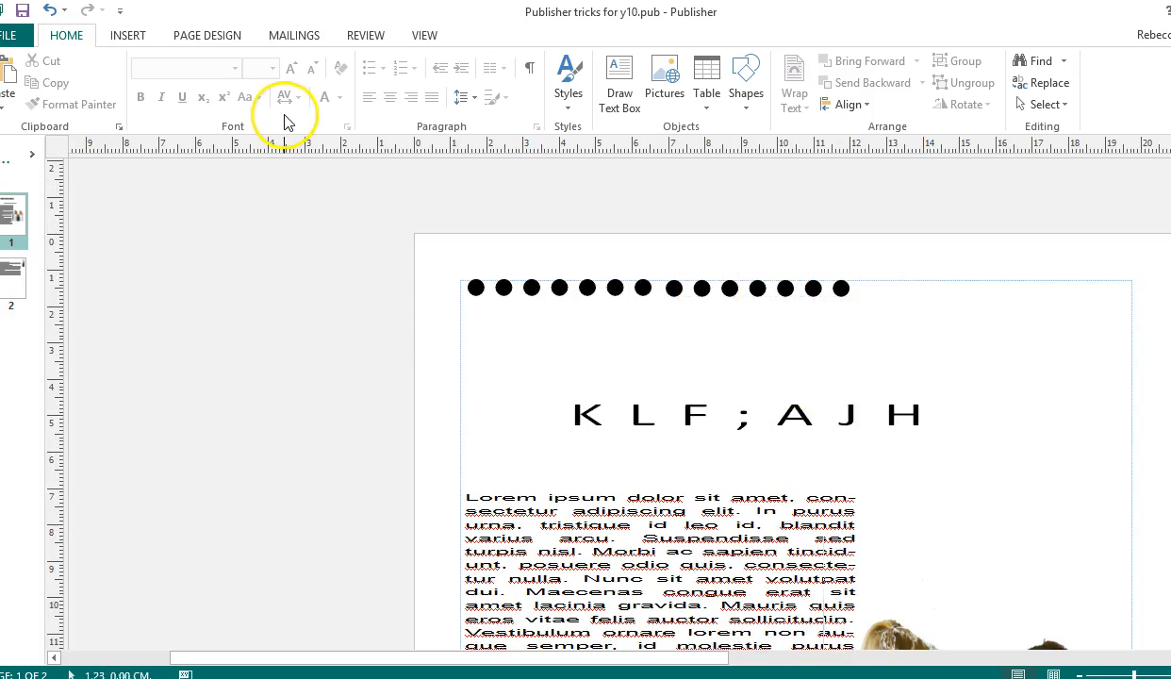
click(128, 36)
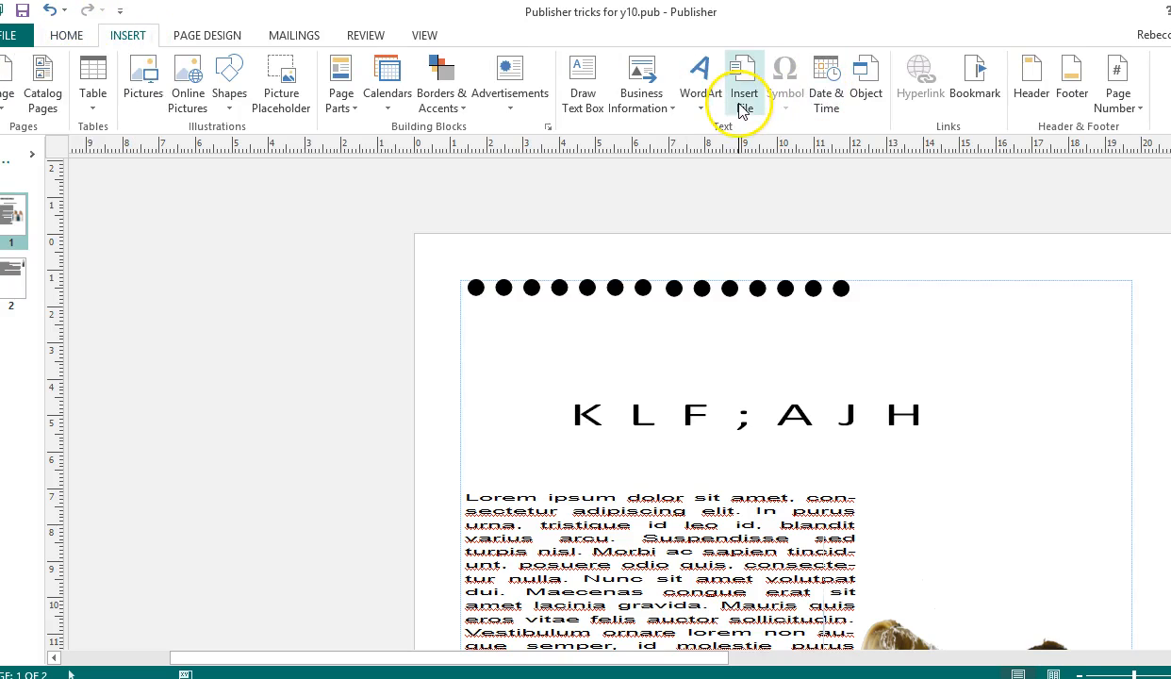
click(789, 98)
click(702, 85)
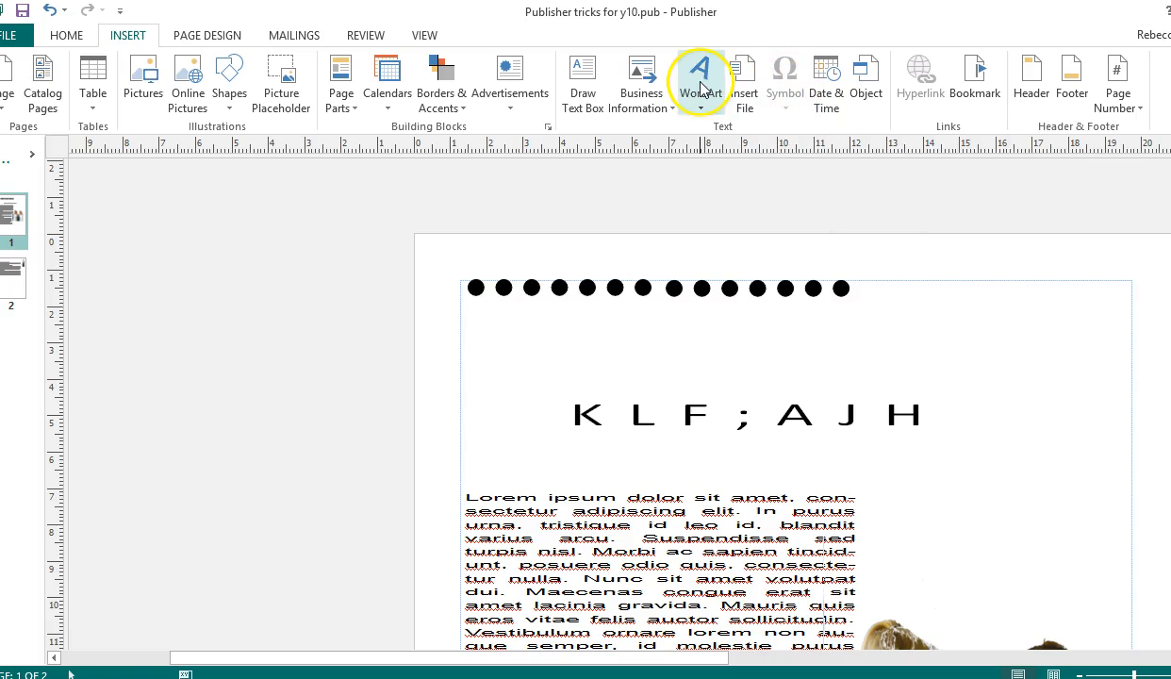
Draw an empty text box about 3.2 × 1.6 cm in the upper-right area of page 1, beside the row of dots.
click(68, 35)
click(599, 410)
click(589, 359)
click(599, 409)
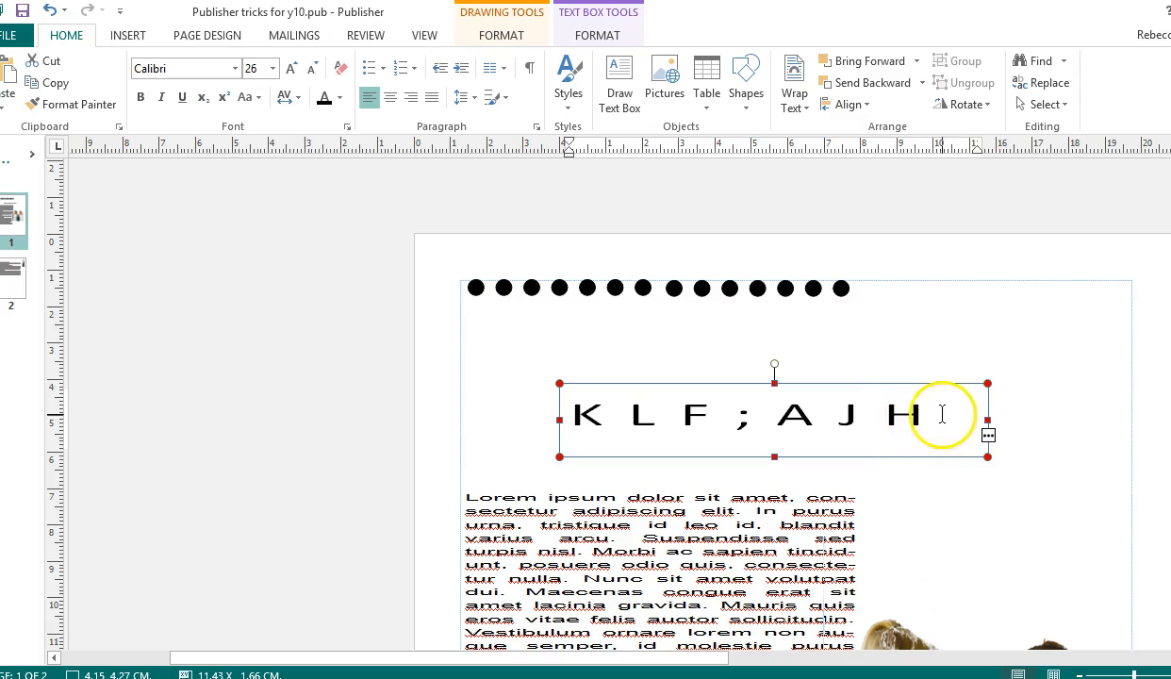
click(617, 94)
drag(944, 280, 1071, 351)
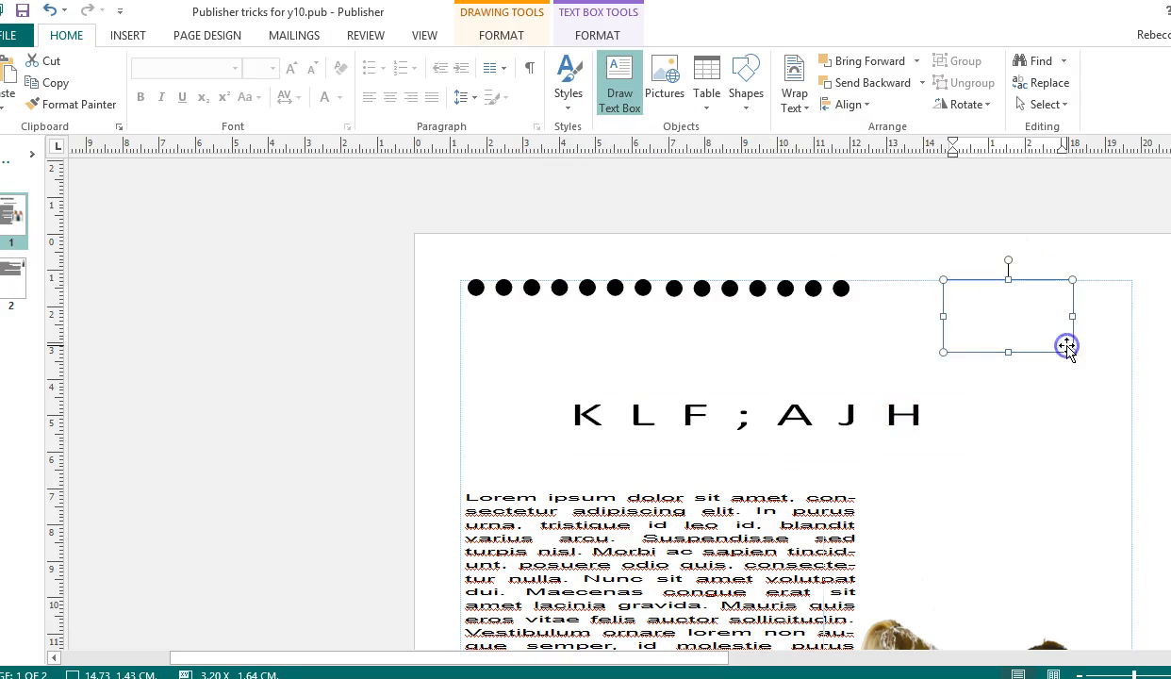
Draw a circle about 0.47 cm wide above the K L F ; A J H heading and fill it black.
click(129, 35)
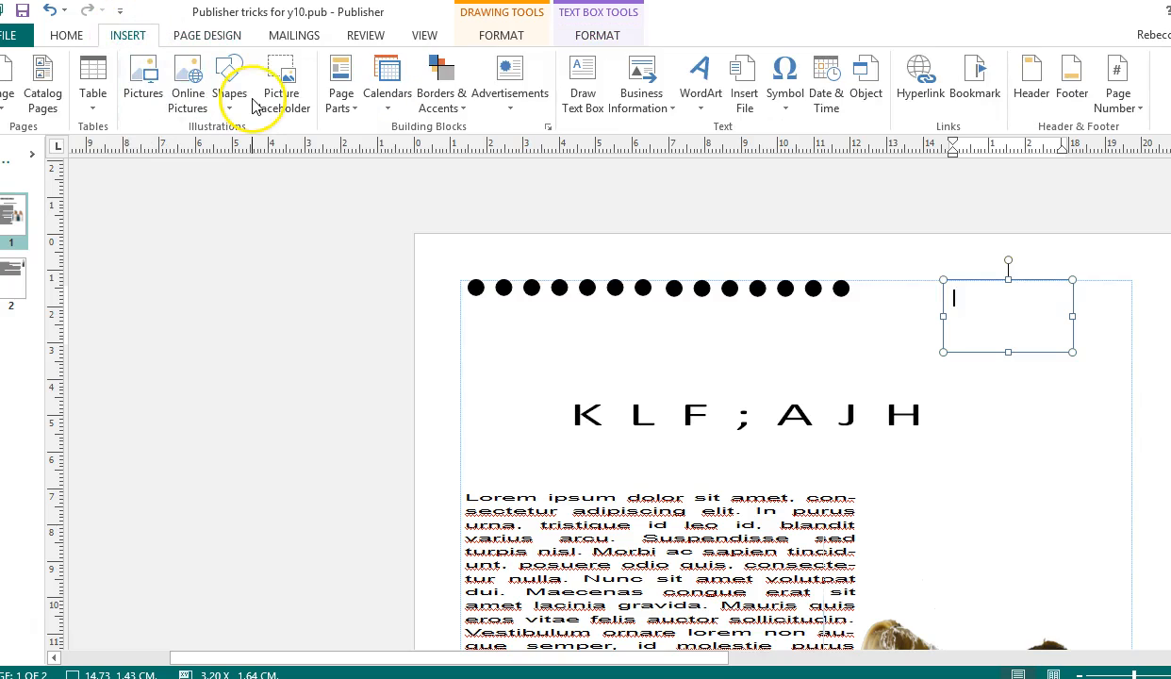
click(216, 104)
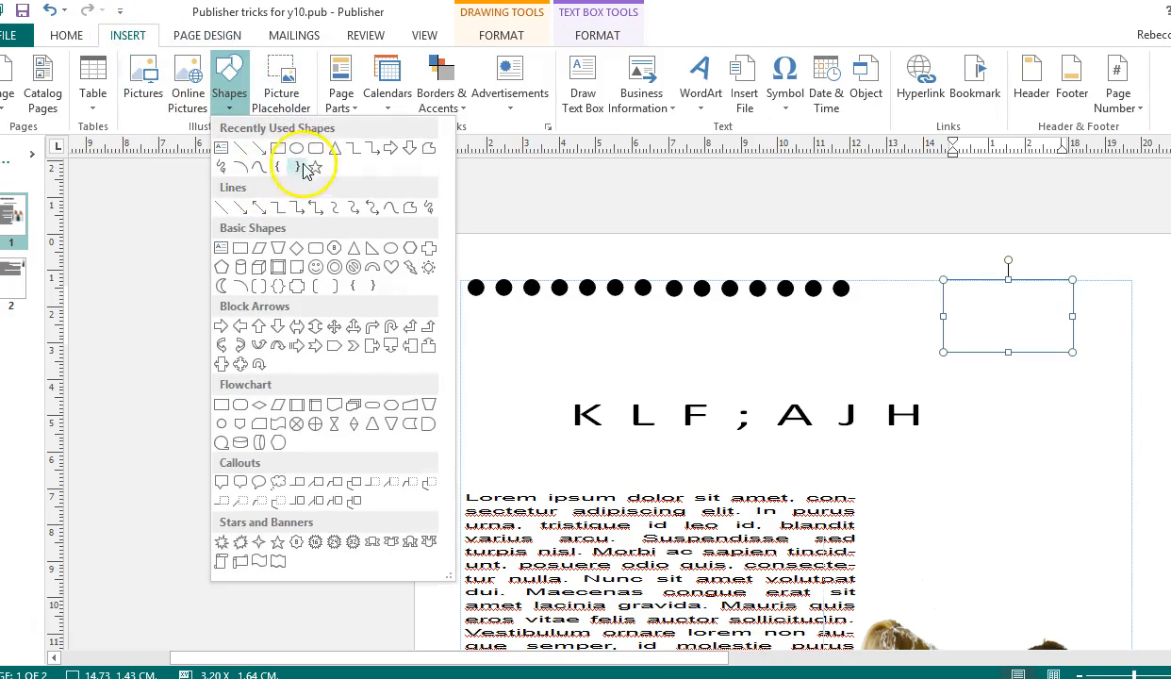
click(294, 148)
drag(708, 335, 720, 347)
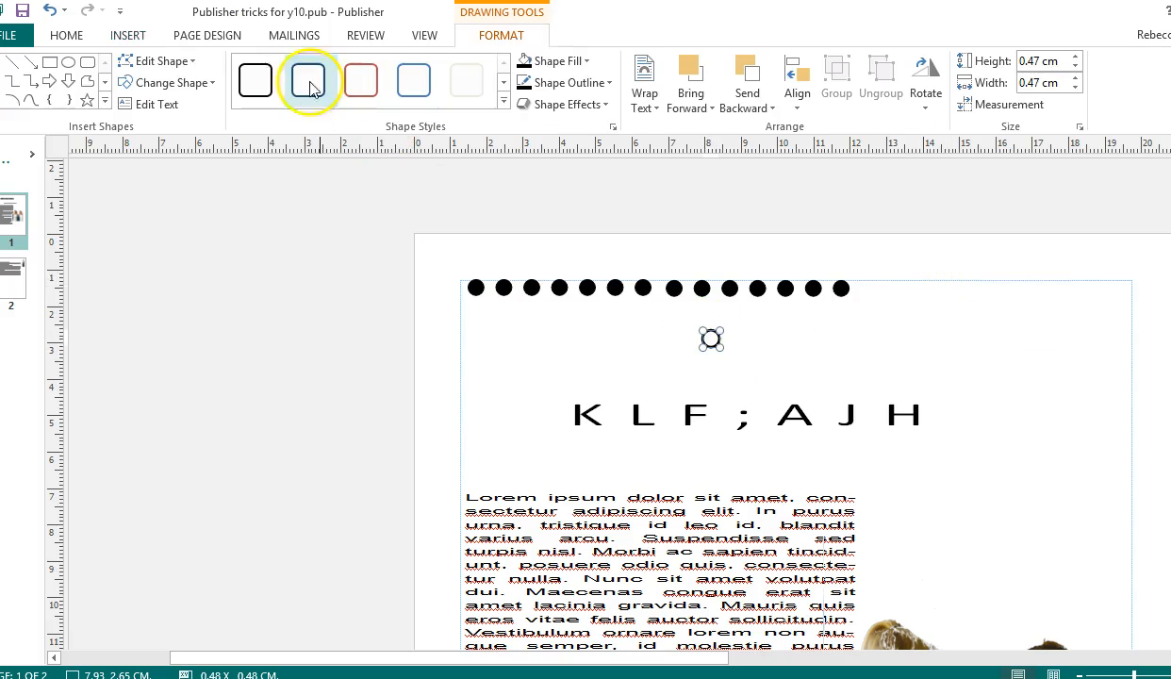
click(521, 62)
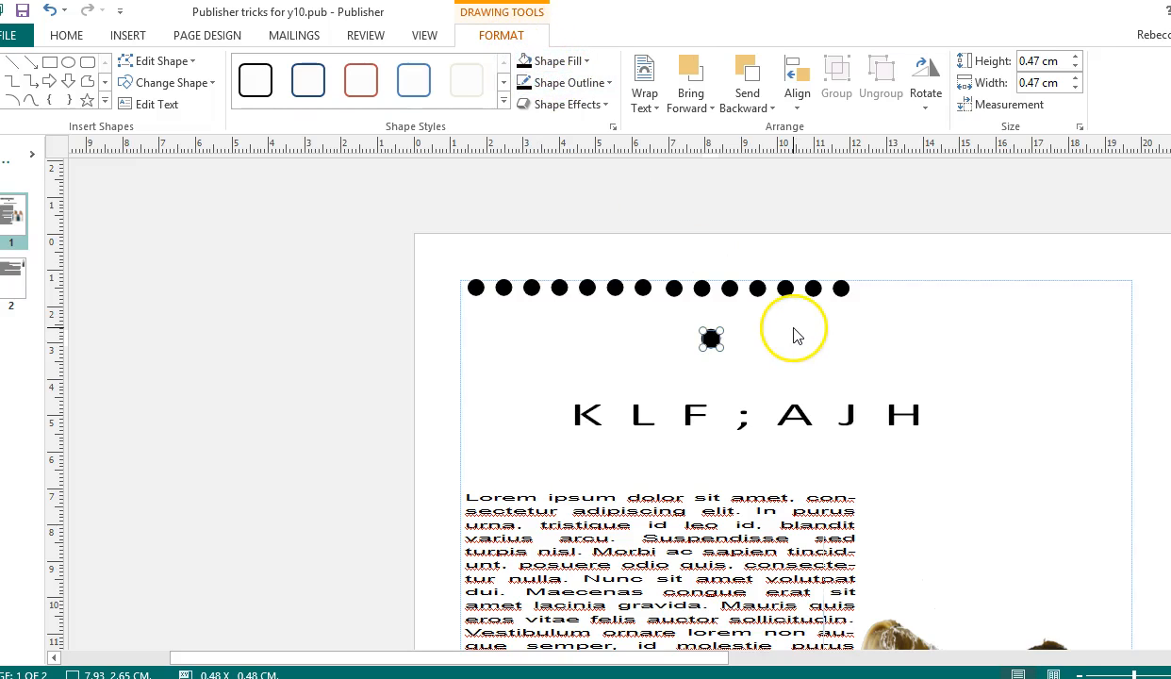
Duplicate the small black circle directly to its right and group the two circles.
click(769, 350)
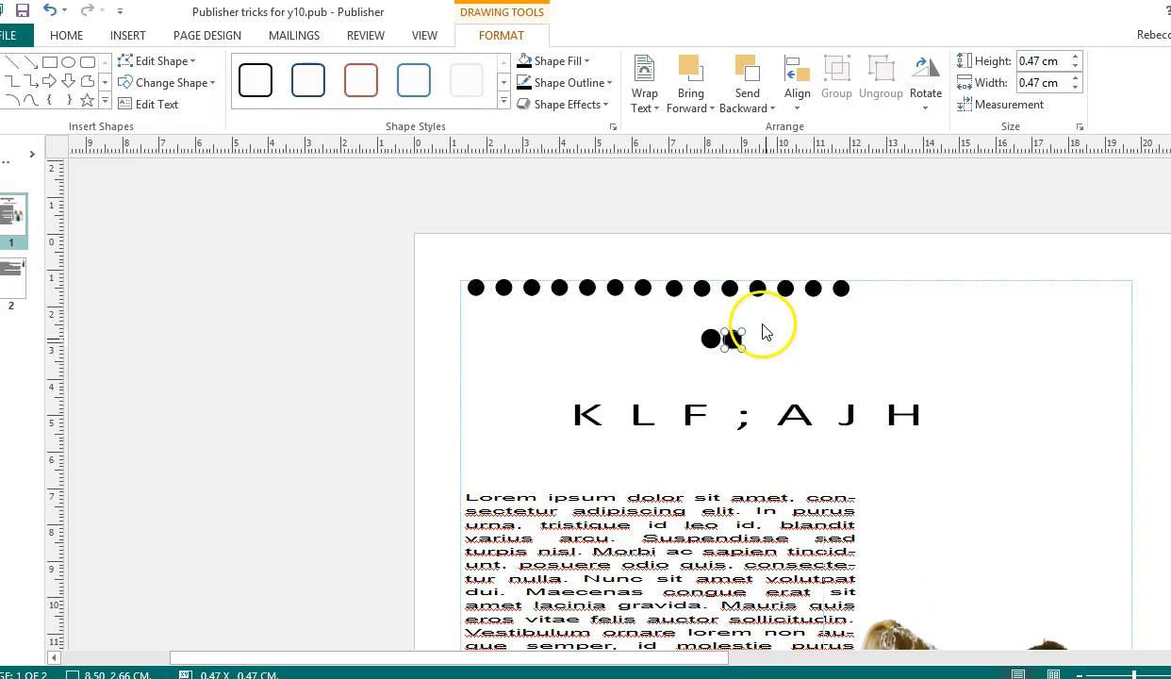
click(782, 327)
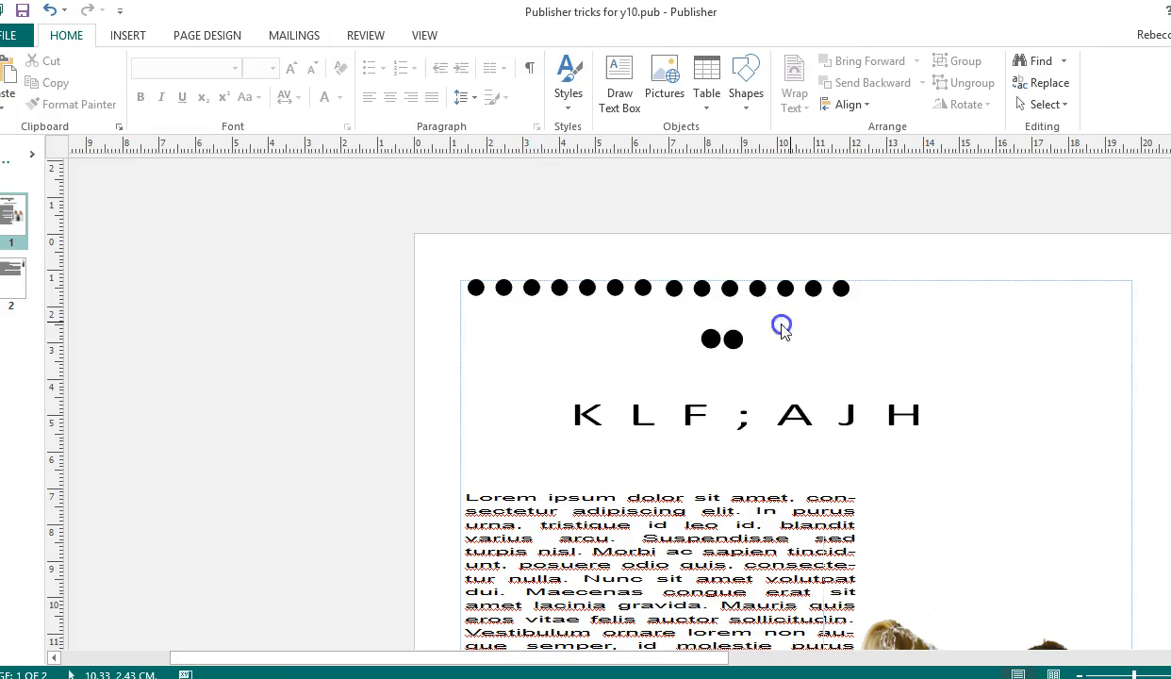
drag(677, 365, 677, 365)
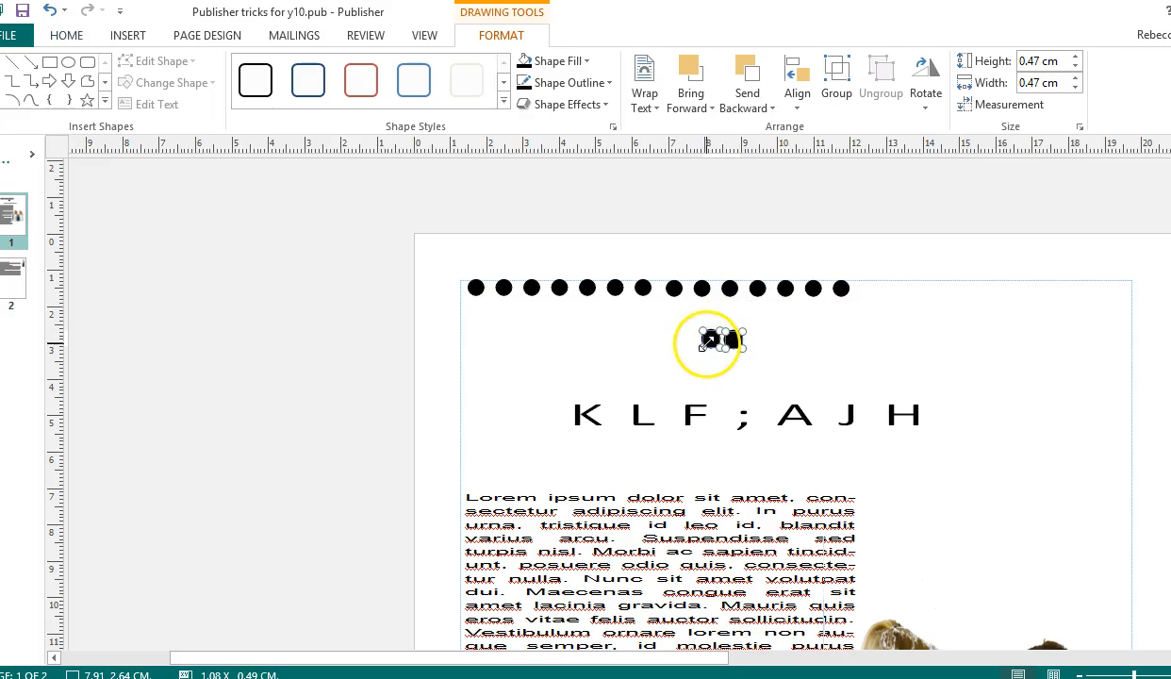
click(835, 80)
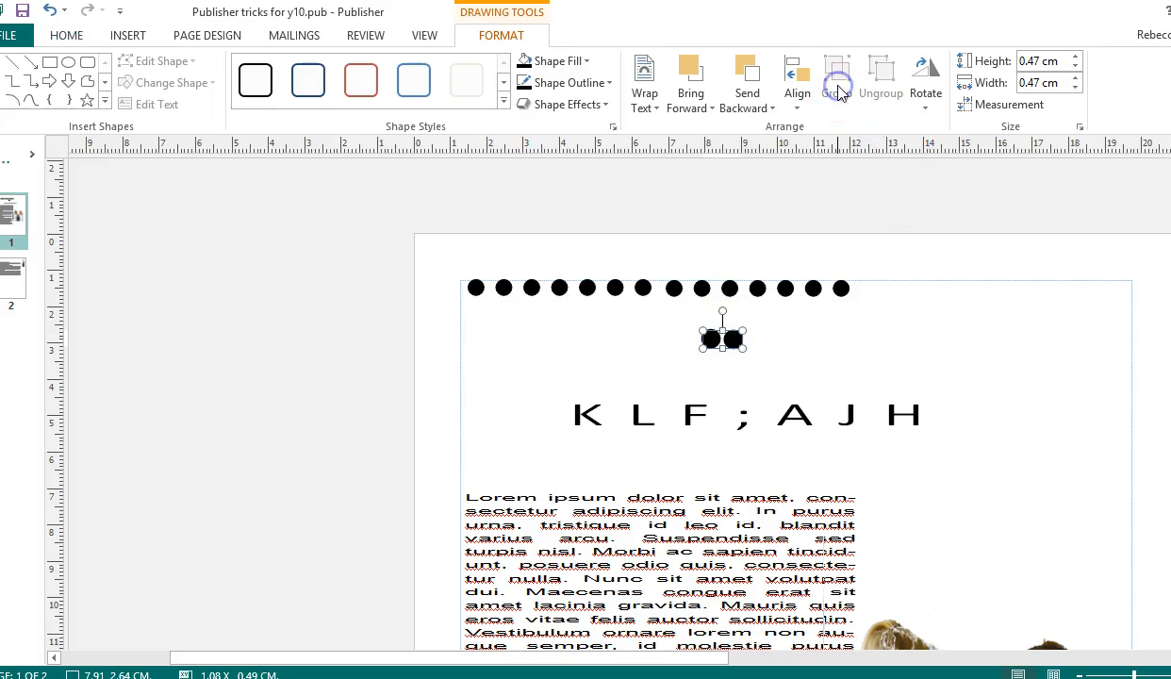
Duplicate the grouped pair of circles, line the copy up beside it, and group all four.
click(739, 349)
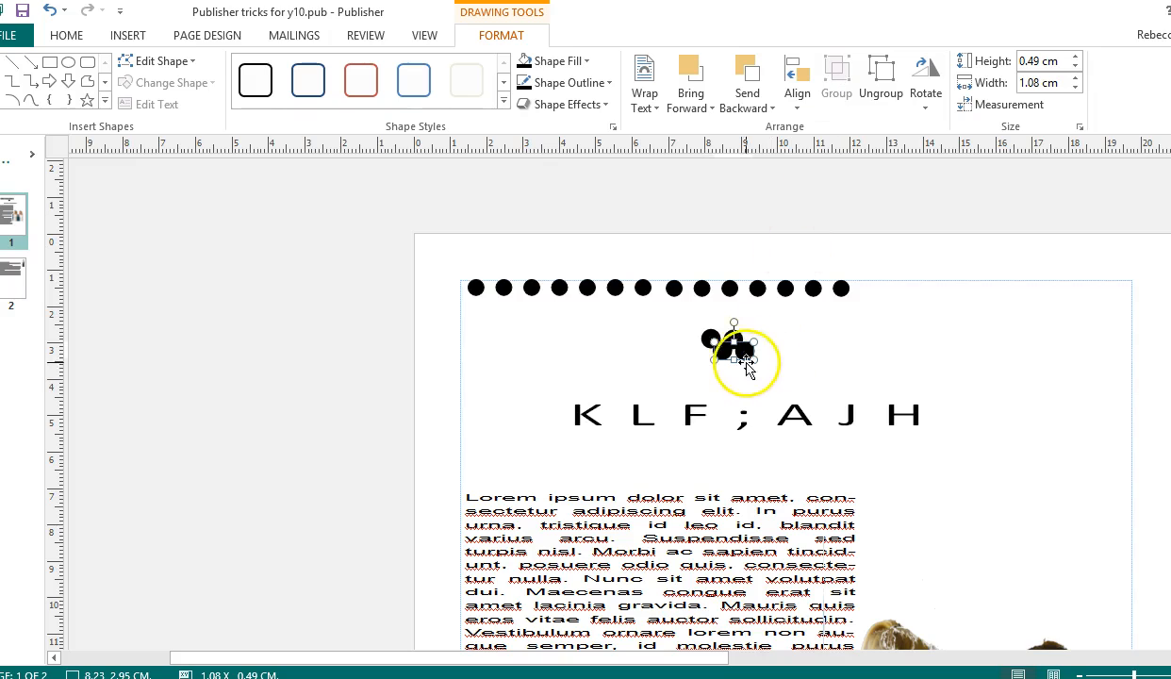
drag(775, 343, 774, 340)
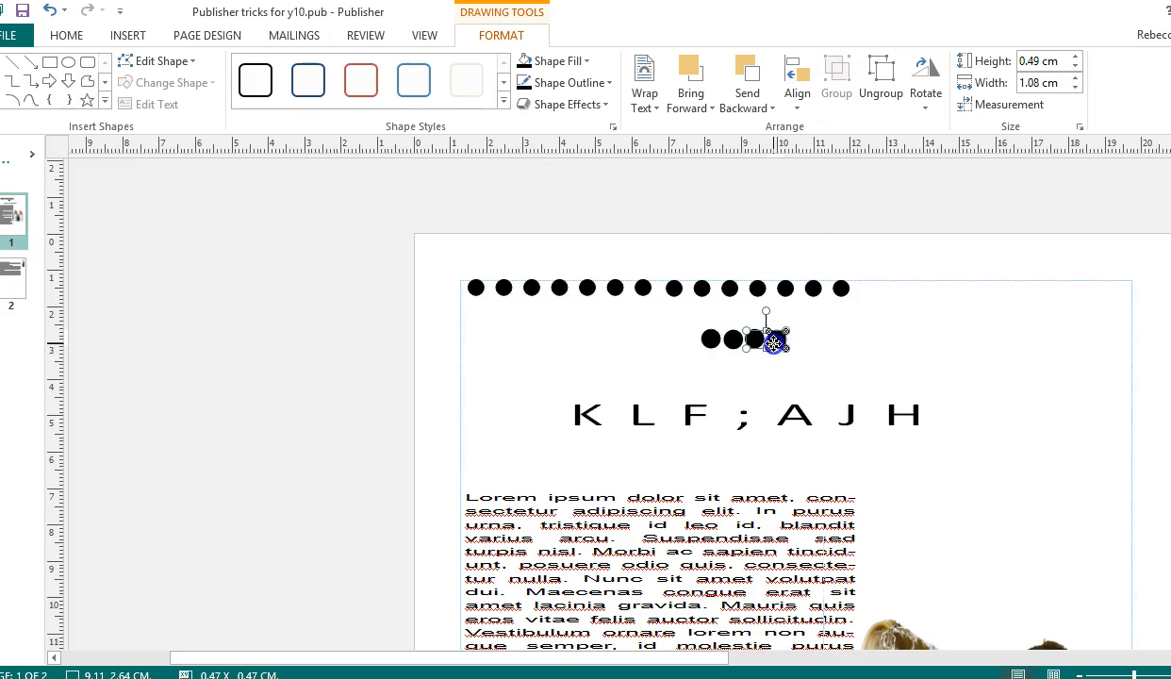
click(821, 345)
drag(800, 341, 666, 358)
click(836, 78)
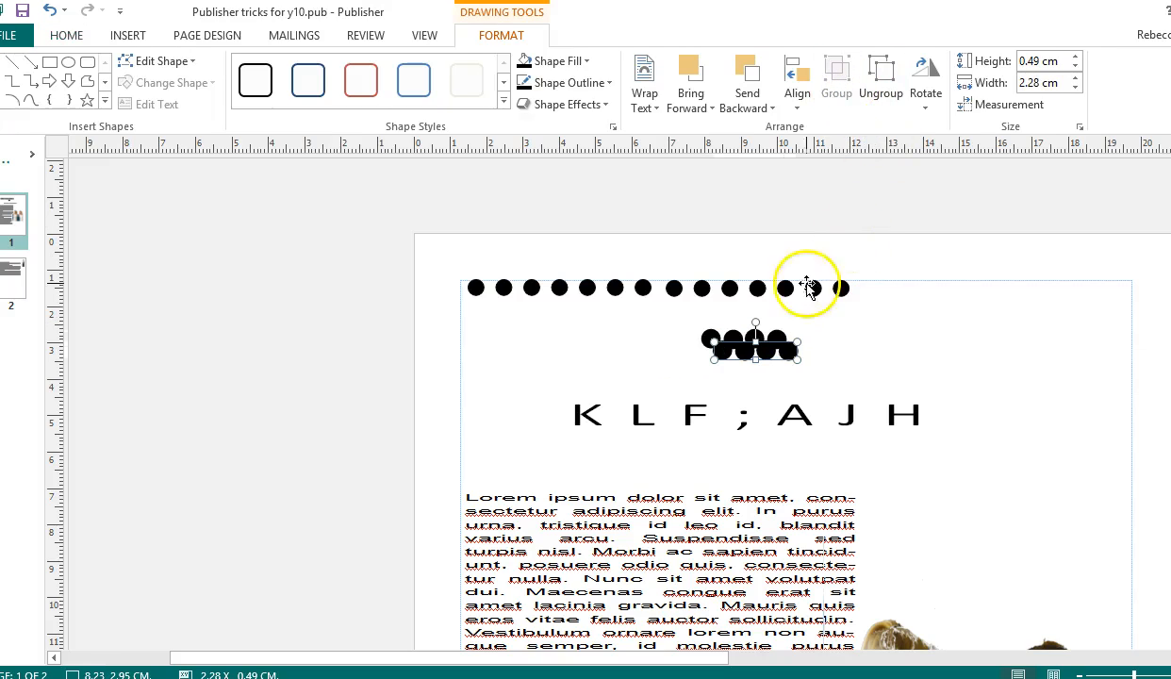
Place a copy of the four-circle group to the right of the original, then deselect it.
mouse_move(785, 345)
mouse_down()
mouse_move(870, 340)
mouse_move(852, 345)
mouse_move(857, 356)
mouse_up()
click(865, 344)
click(923, 363)
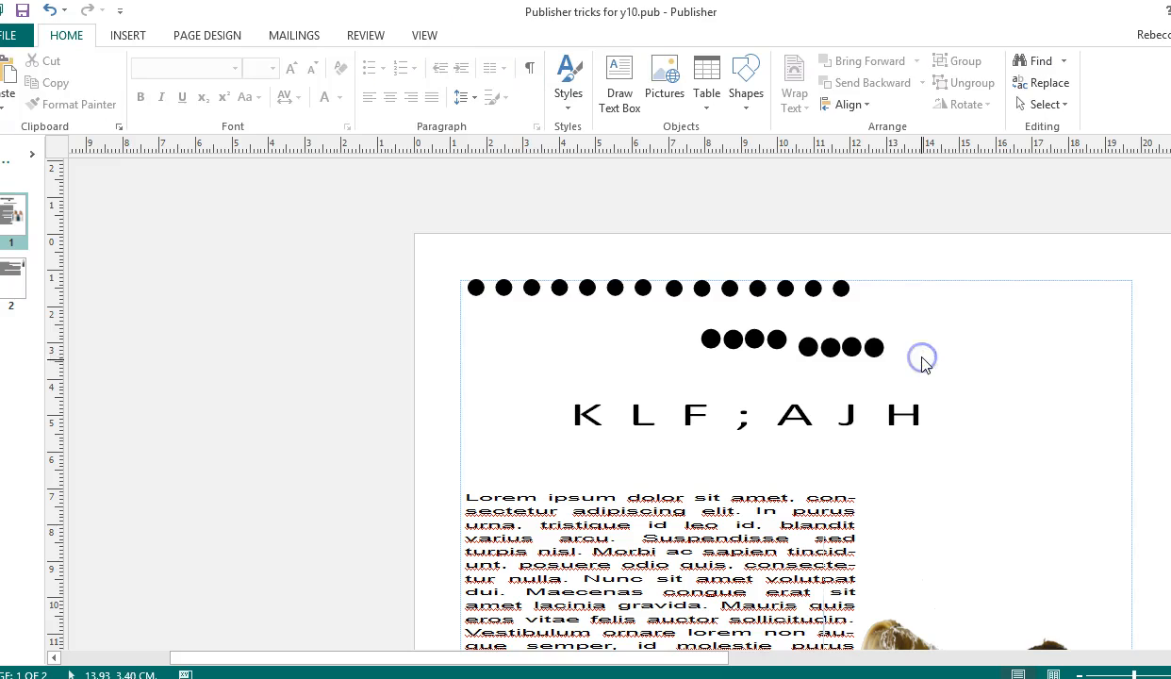
Select both four-circle groups, align them with Align Bottom, and deselect them.
mouse_move(752, 334)
mouse_down()
mouse_move(670, 306)
mouse_move(674, 314)
mouse_up()
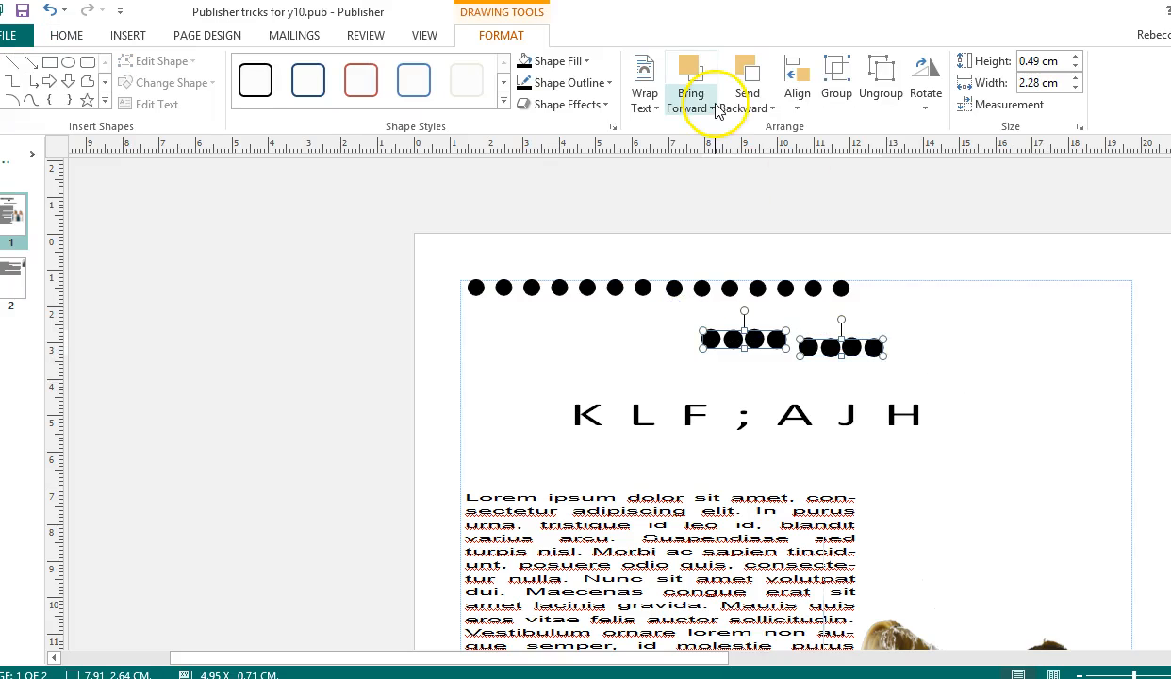
click(792, 105)
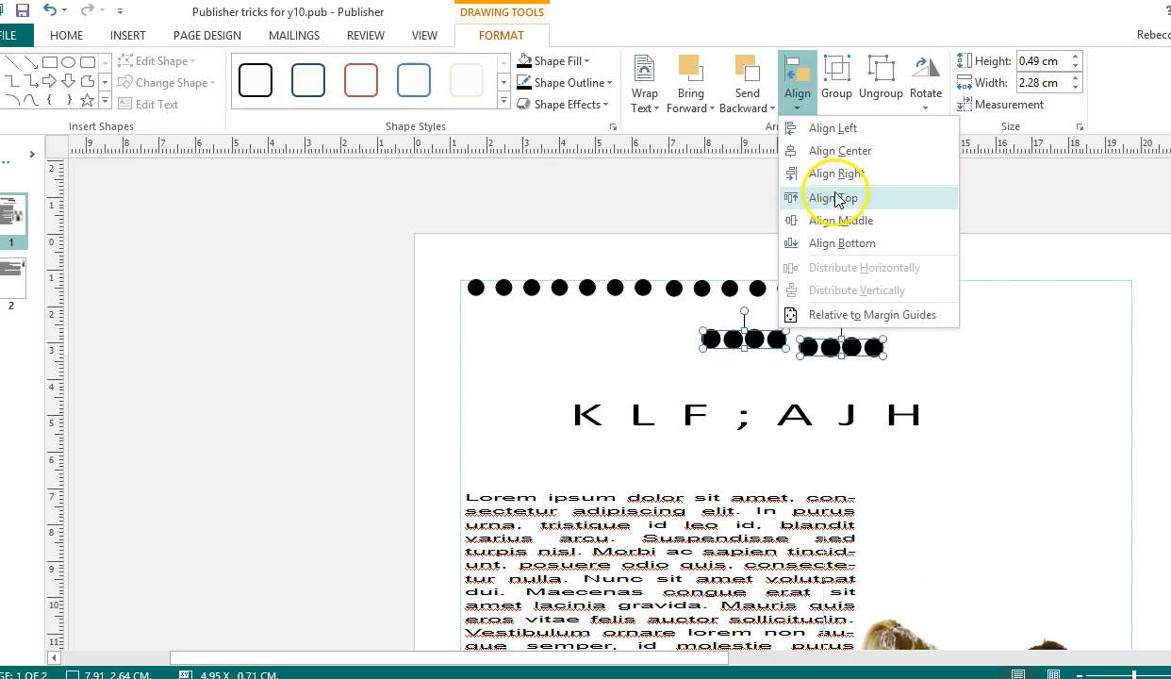
click(842, 243)
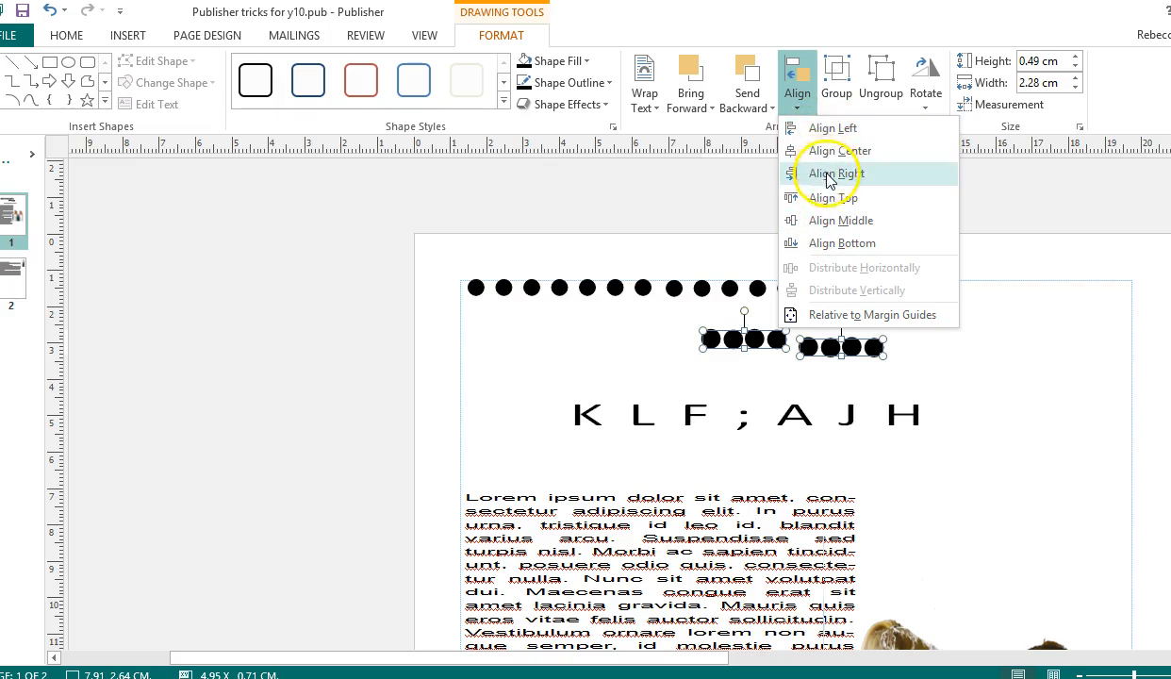
click(840, 244)
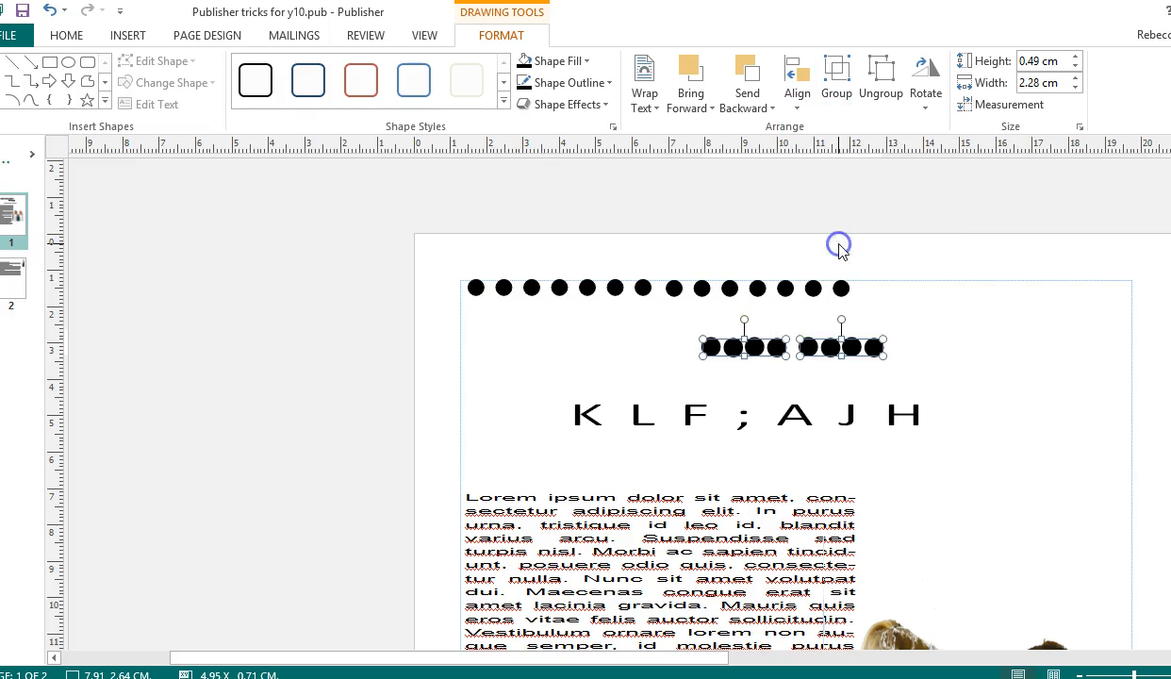
click(914, 345)
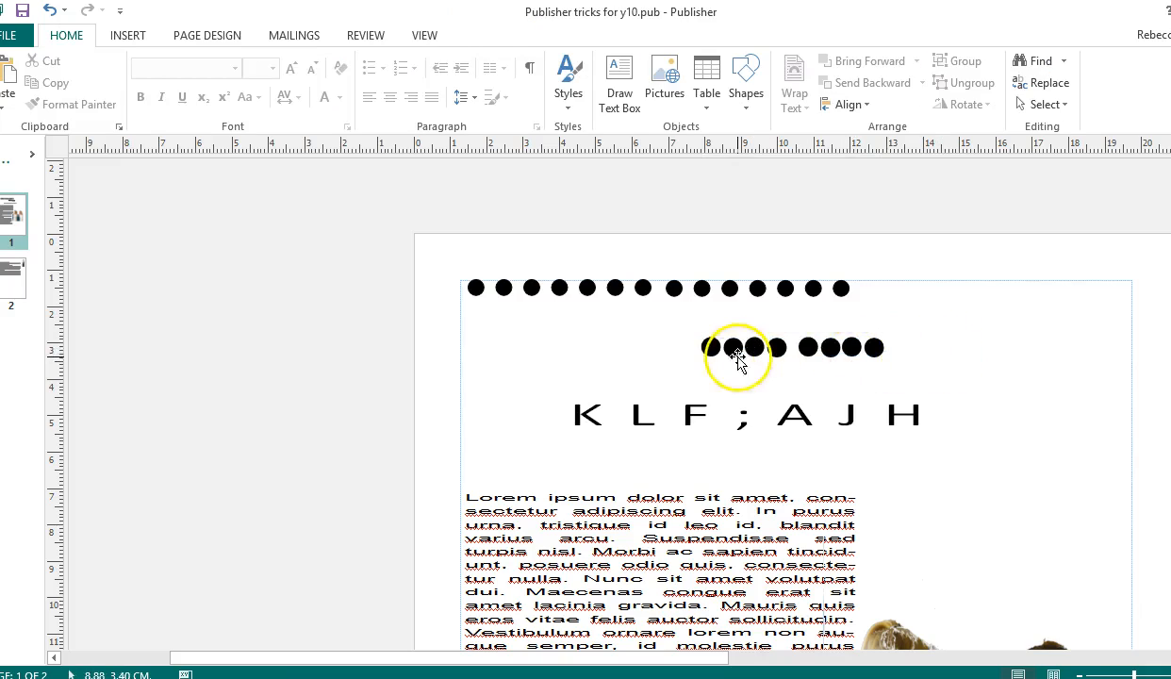
click(728, 419)
click(422, 481)
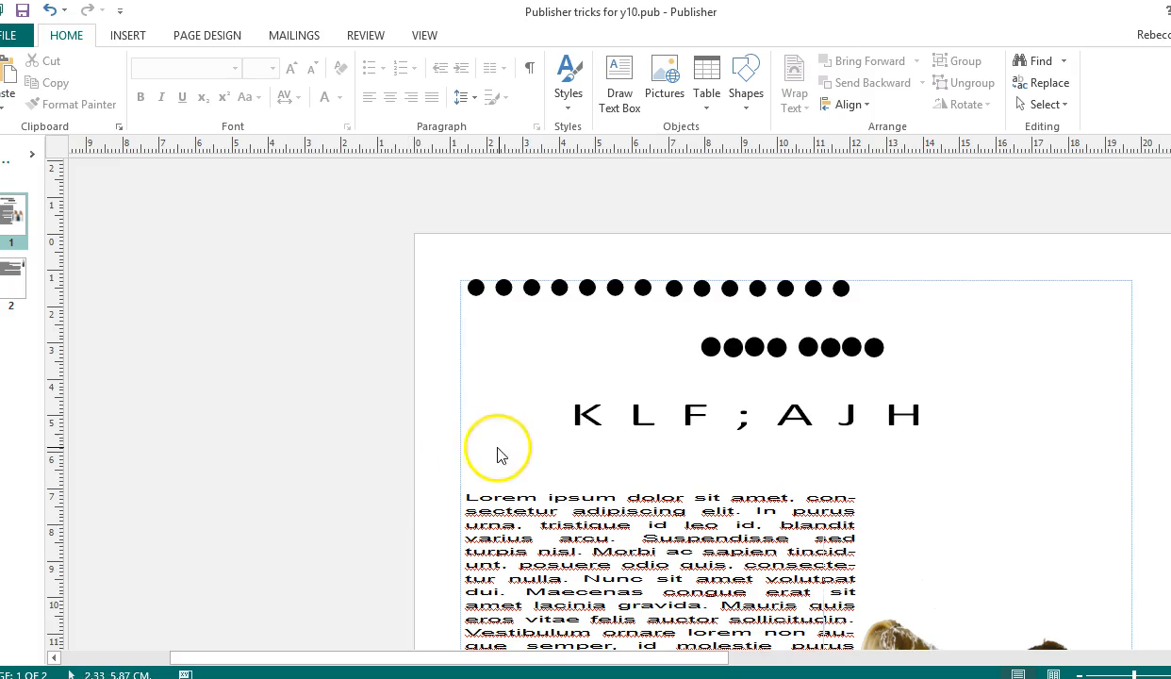
Move the cut-out photo of the two girls up to the upper-right corner of page 1.
drag(943, 280, 1074, 351)
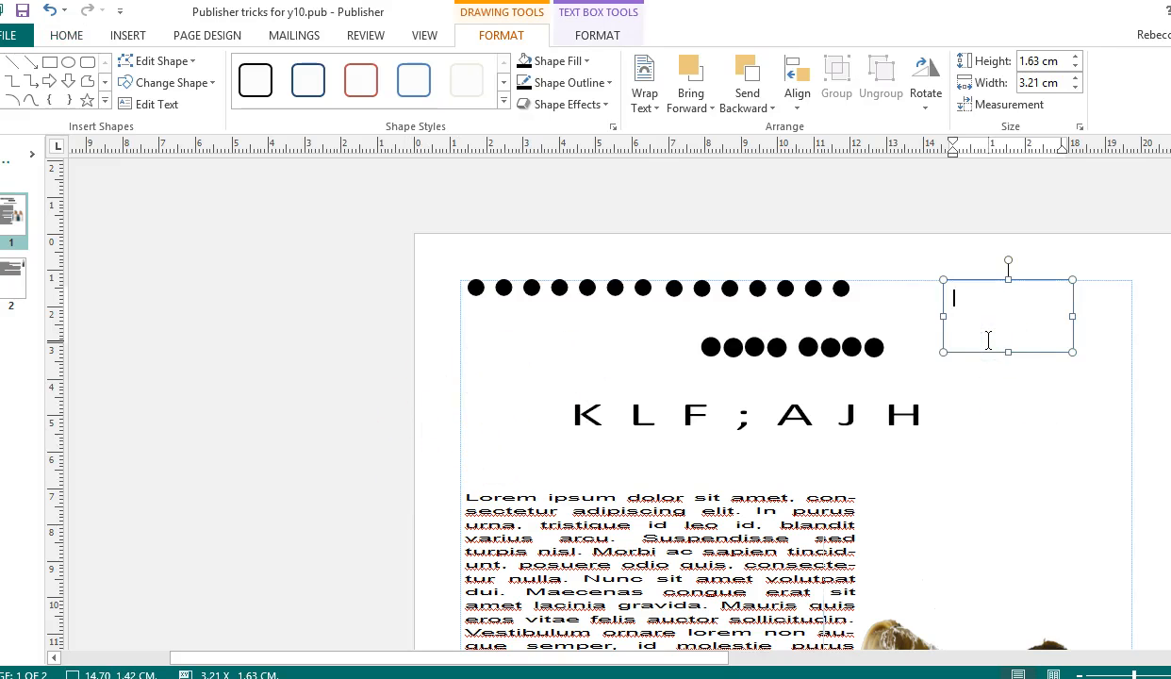
click(919, 521)
drag(920, 522, 935, 214)
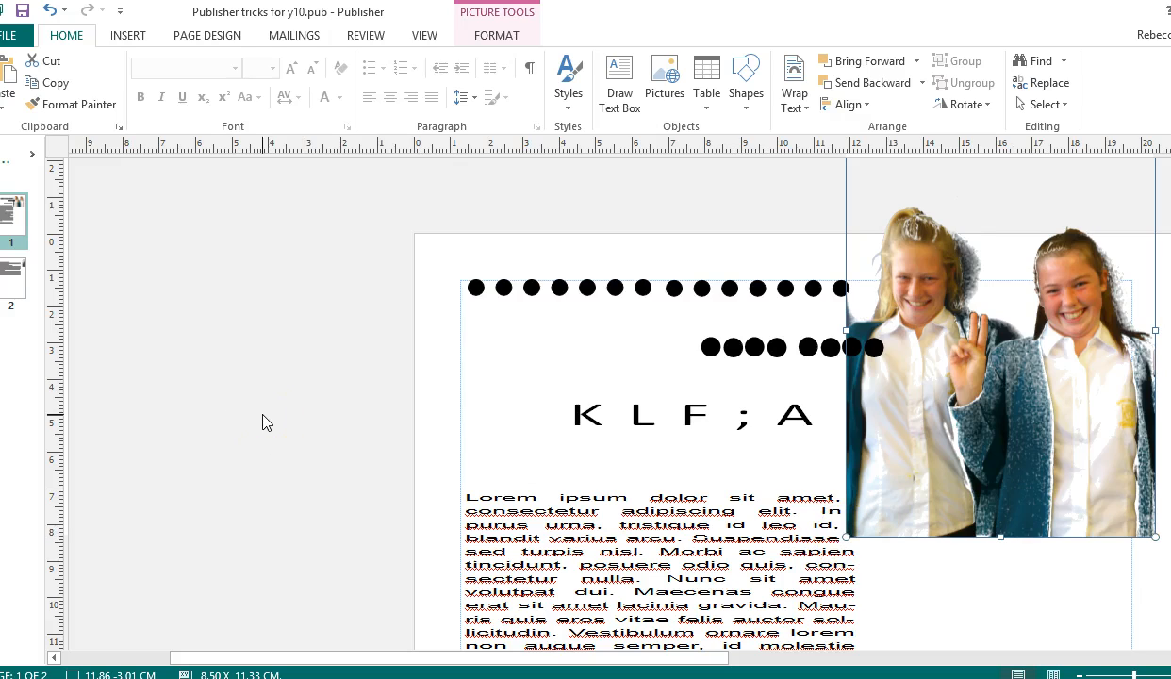
Draw a rounded rectangle about 3.55 × 2.23 cm below the row of dots, at the page's left margin.
click(132, 35)
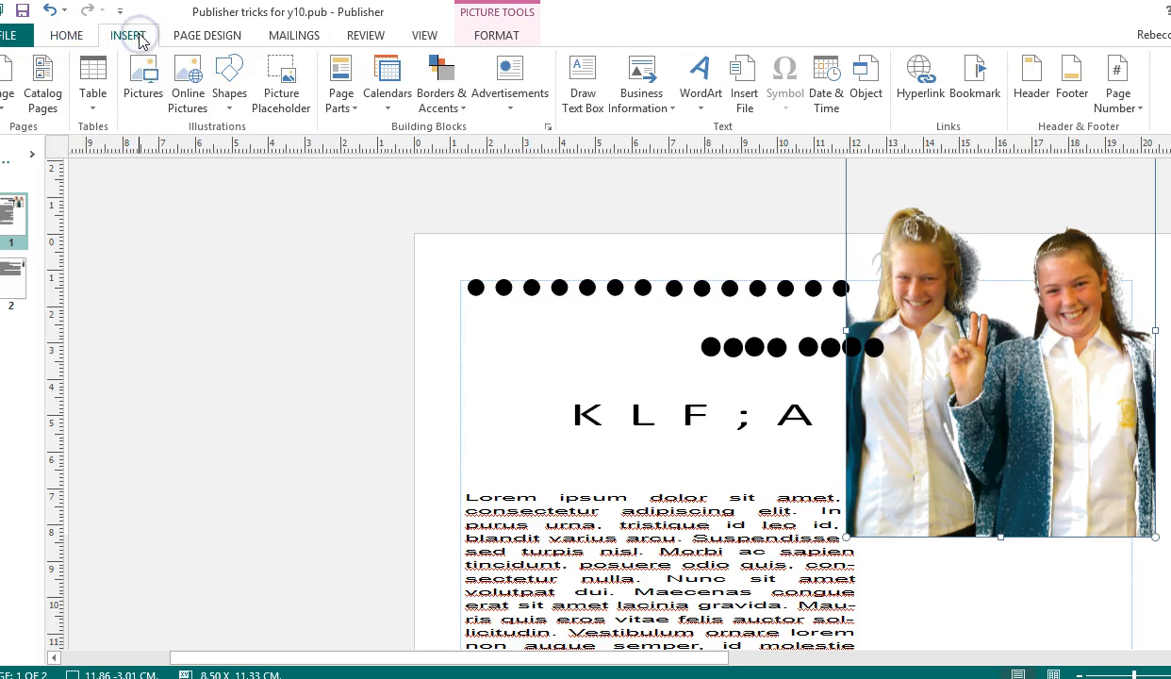
click(229, 83)
click(315, 148)
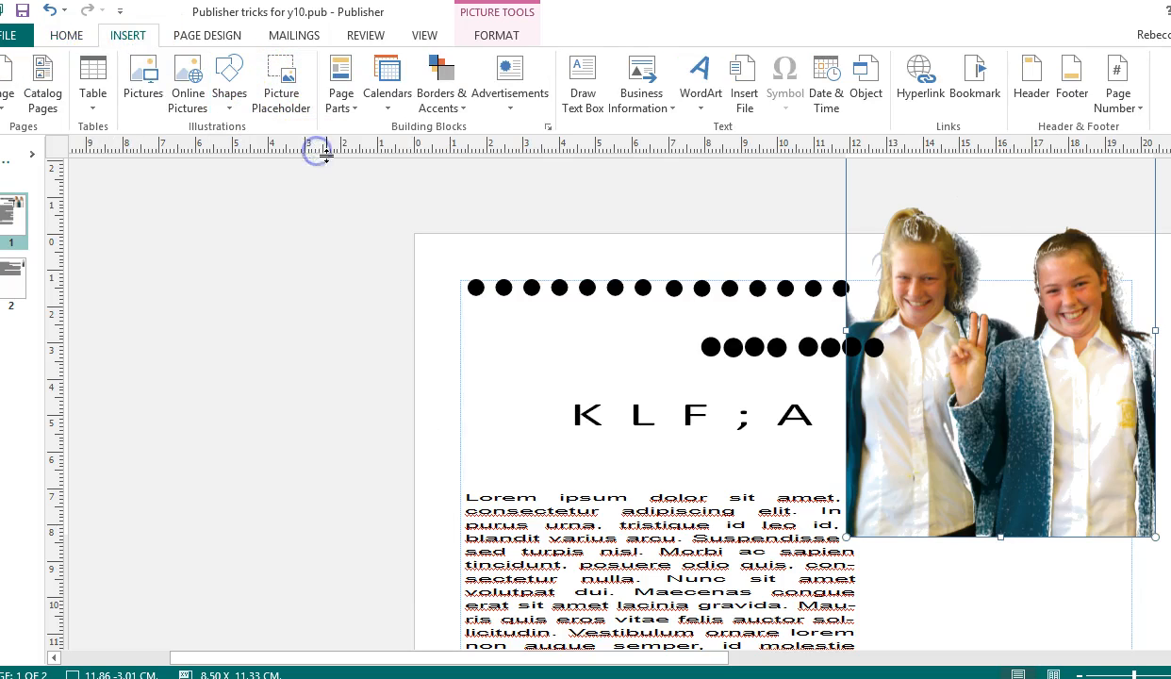
drag(469, 345, 573, 383)
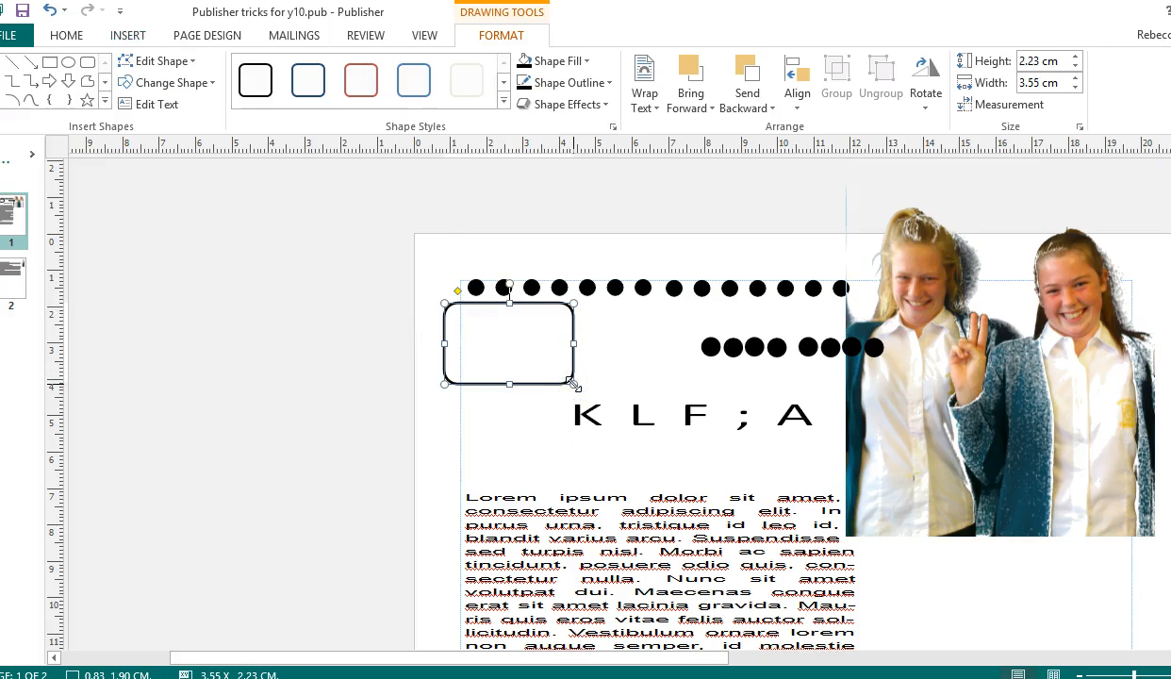
Remove the outline from the rounded rectangle.
click(442, 300)
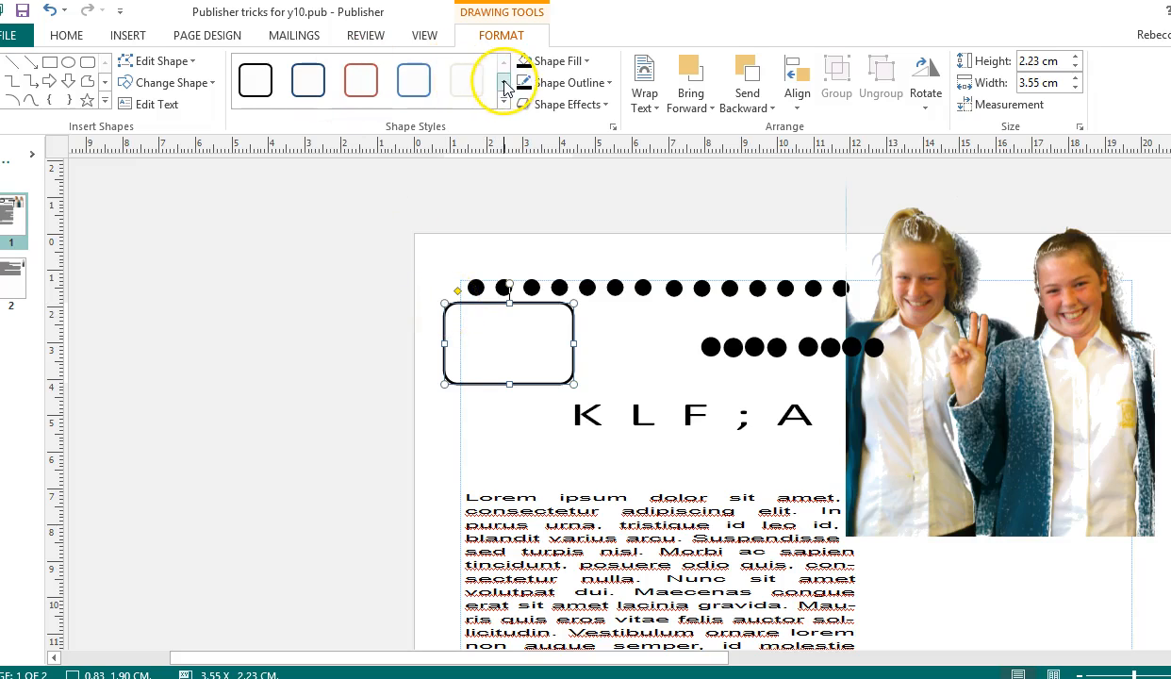
click(556, 83)
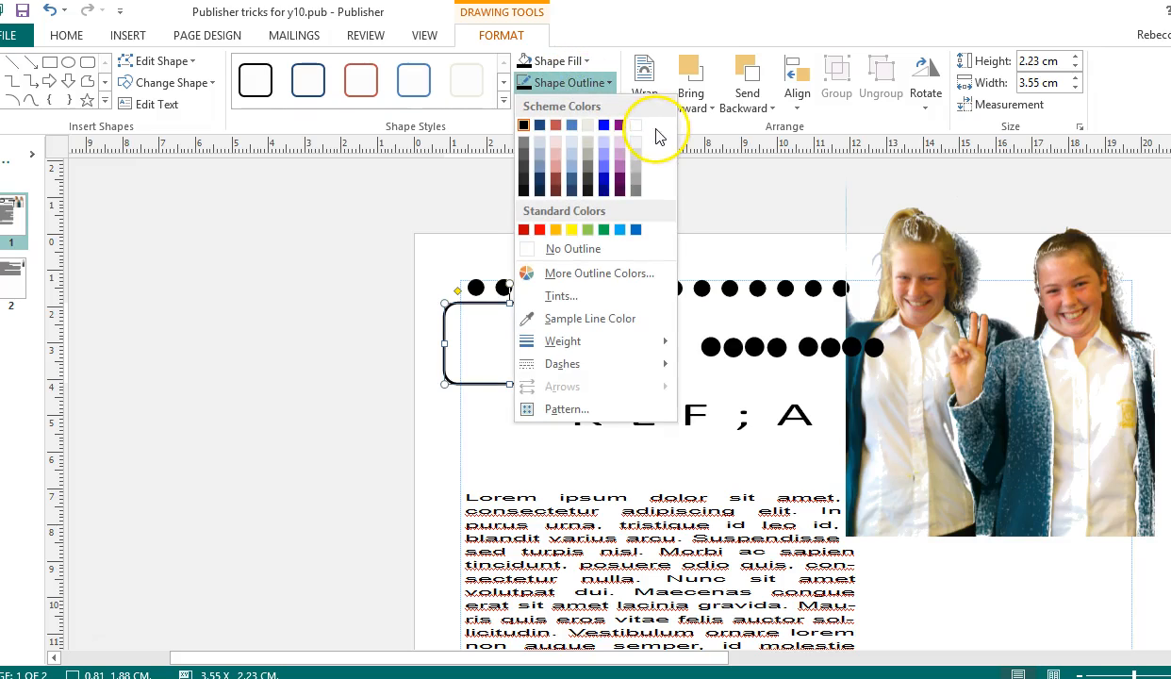
click(561, 249)
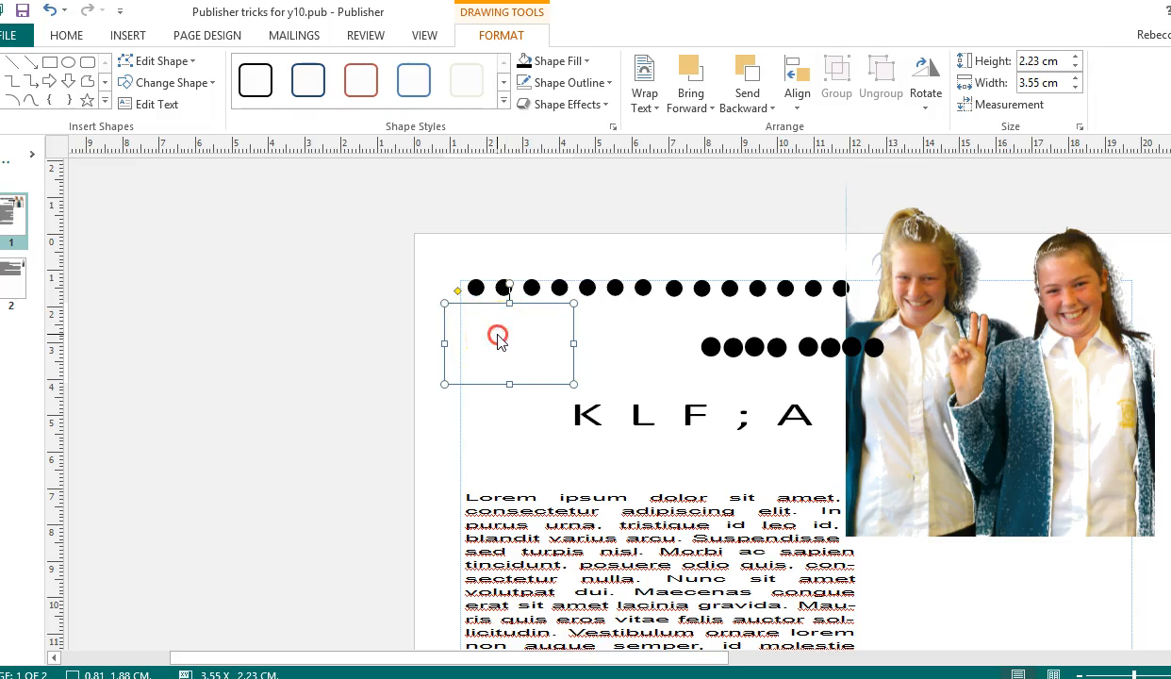
Fill the rounded rectangle with the picture tech dept2.png from the "best photos for marista" folder and deselect it.
right_click(499, 341)
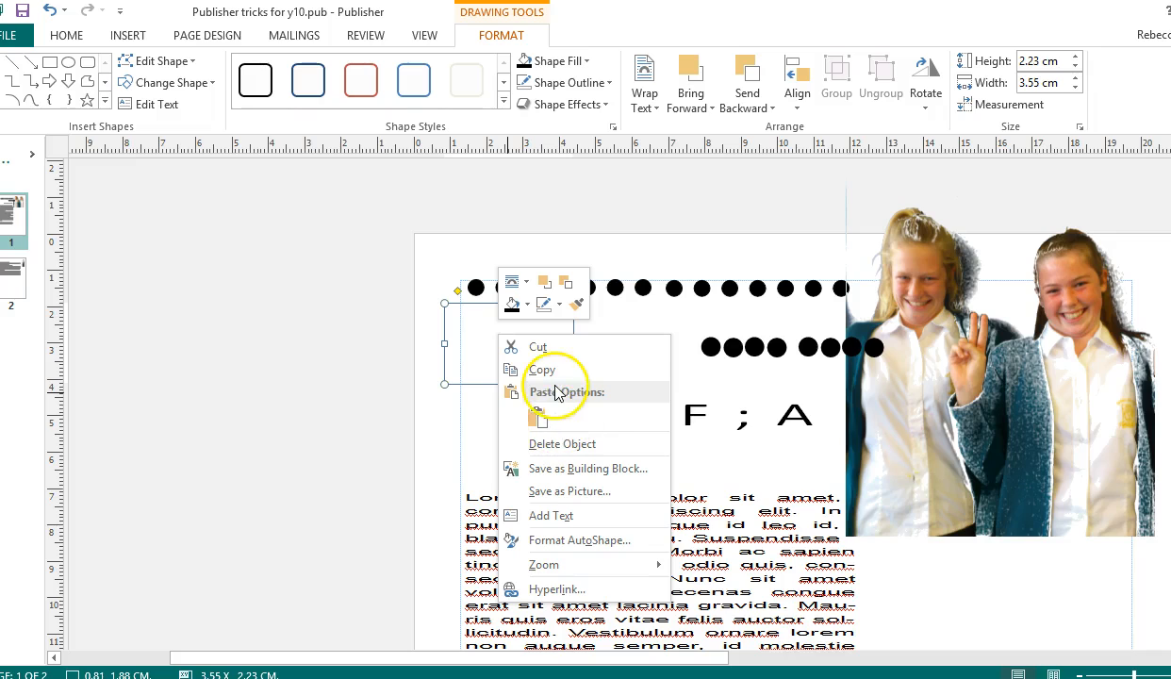
click(525, 61)
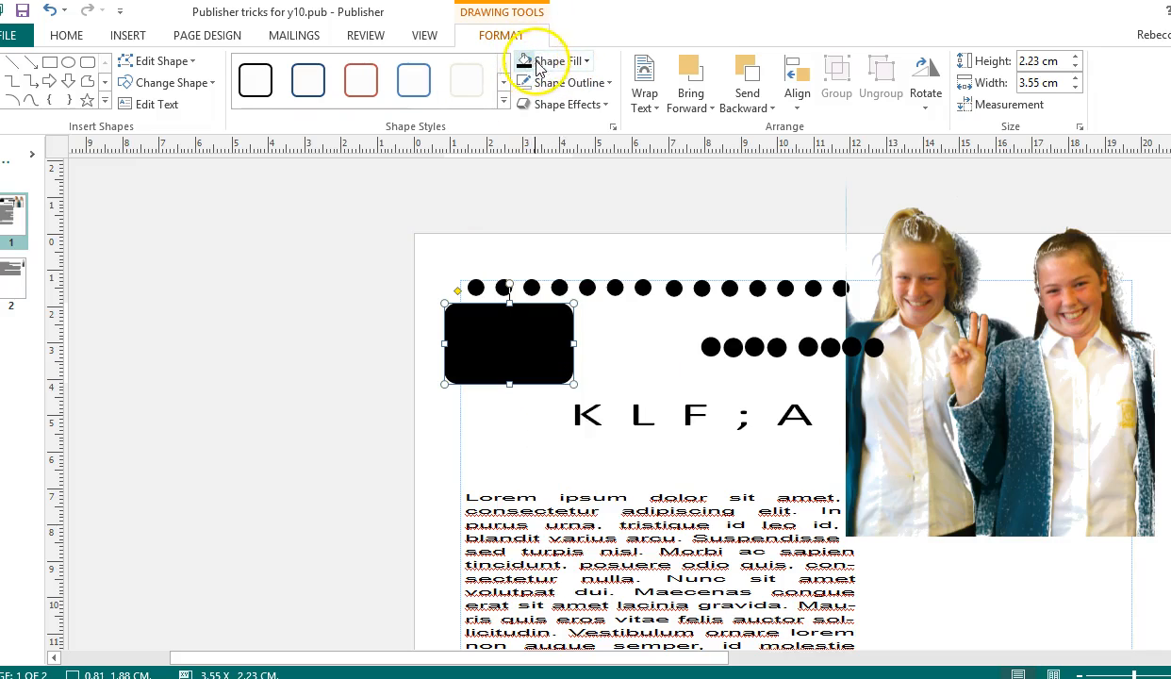
click(553, 64)
click(554, 63)
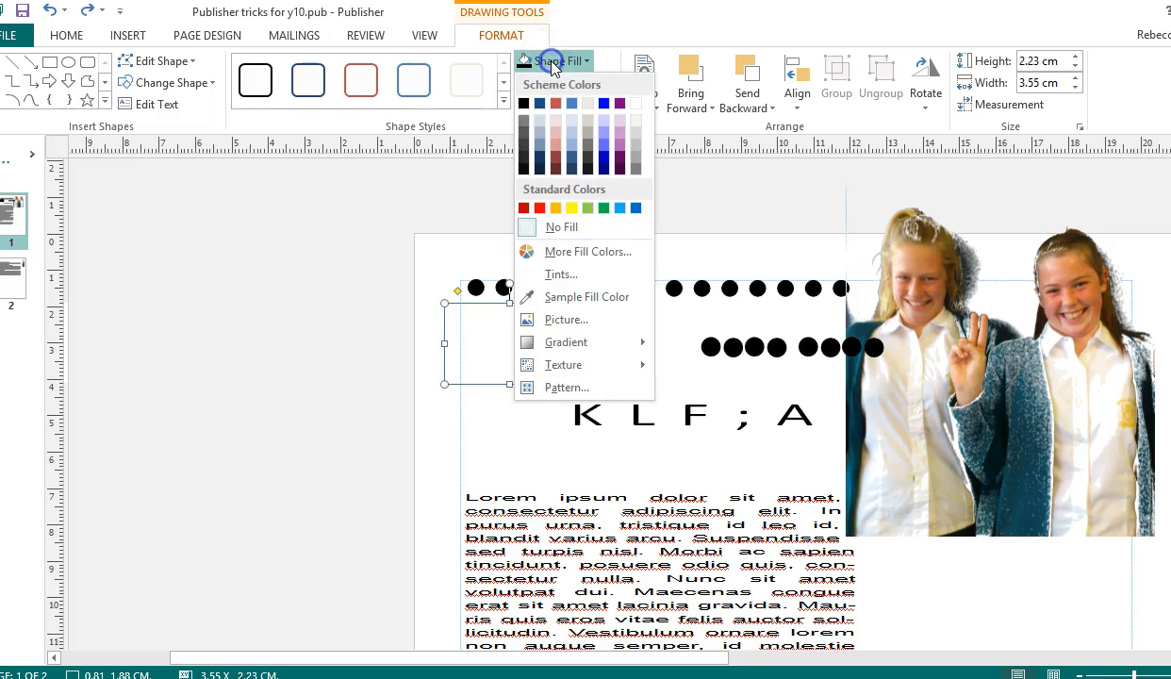
mouse_move(570, 341)
click(565, 320)
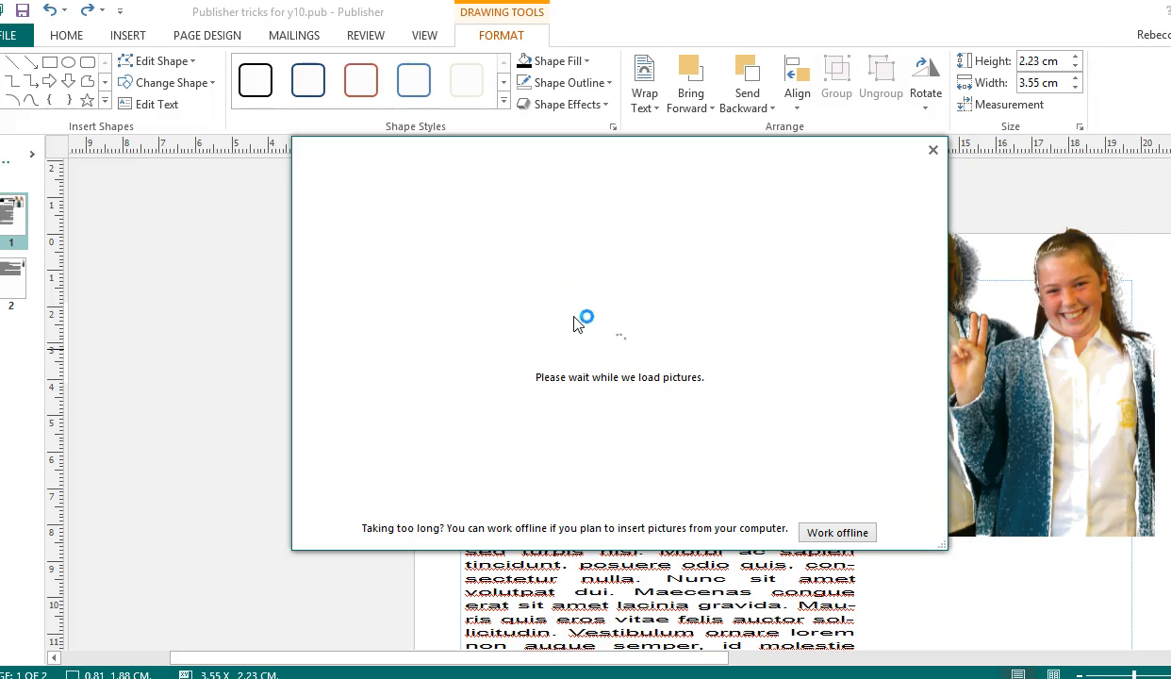
click(414, 265)
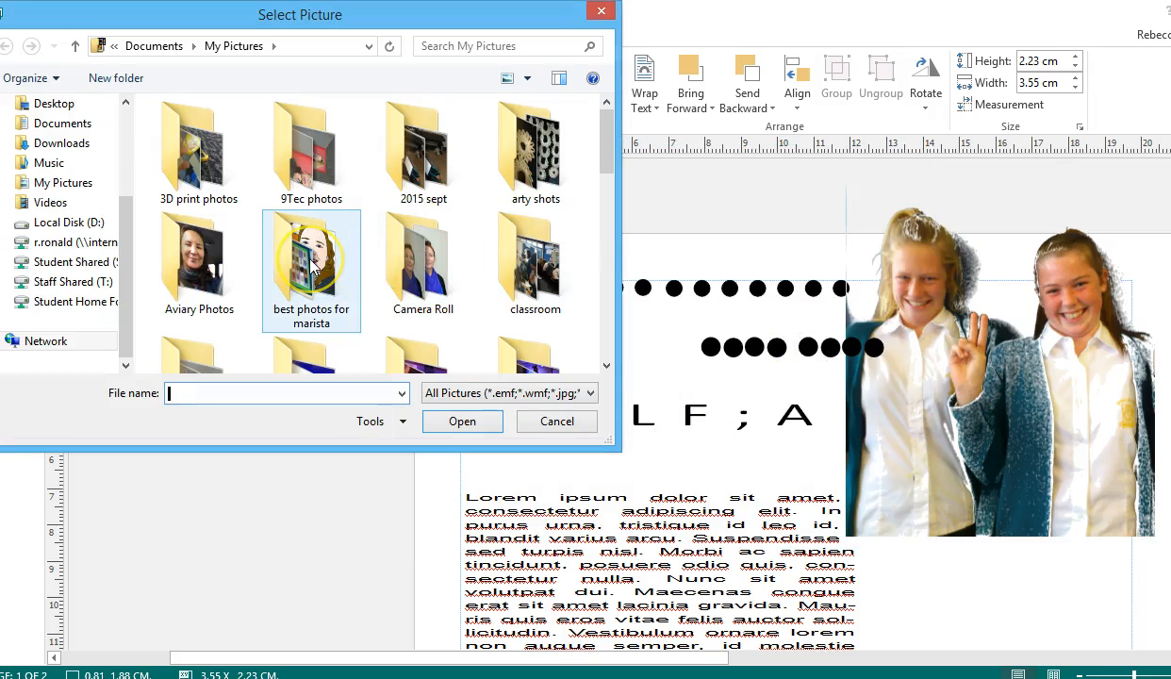
double_click(312, 265)
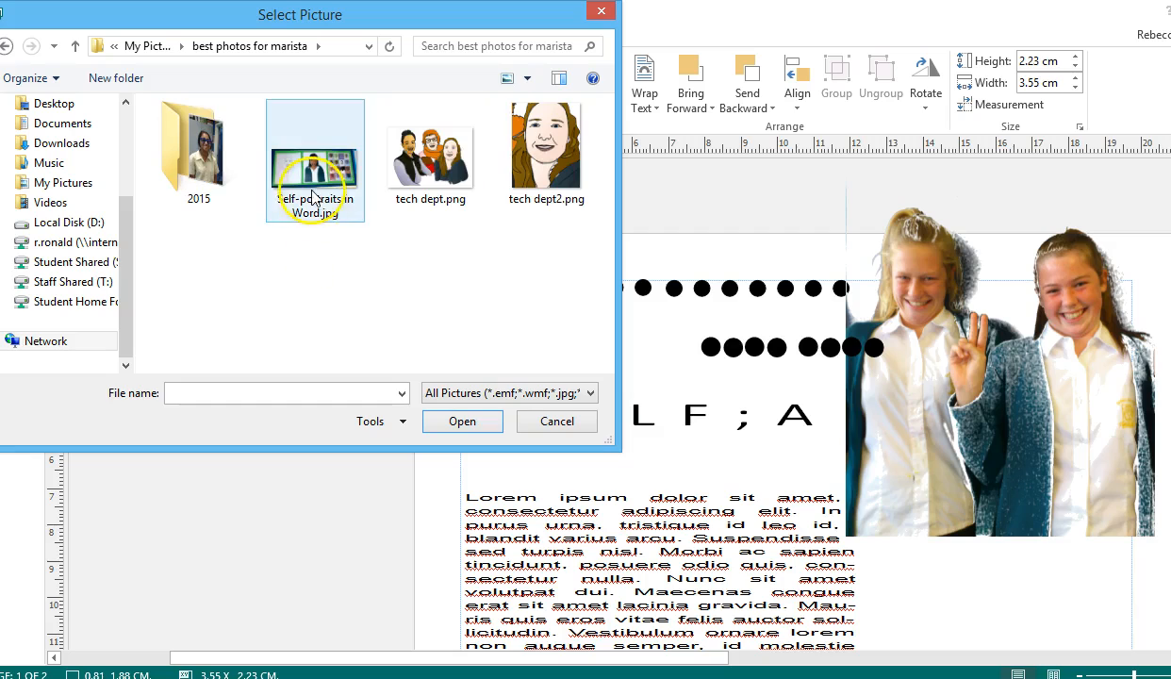
click(574, 173)
double_click(543, 156)
click(556, 345)
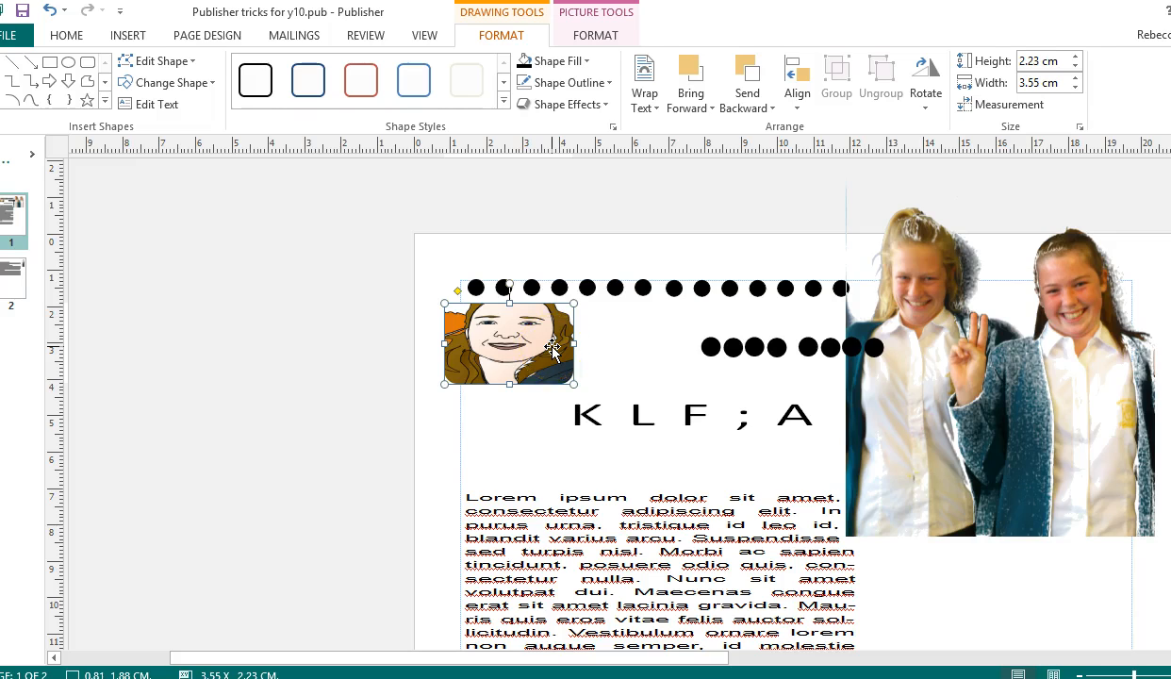
click(609, 326)
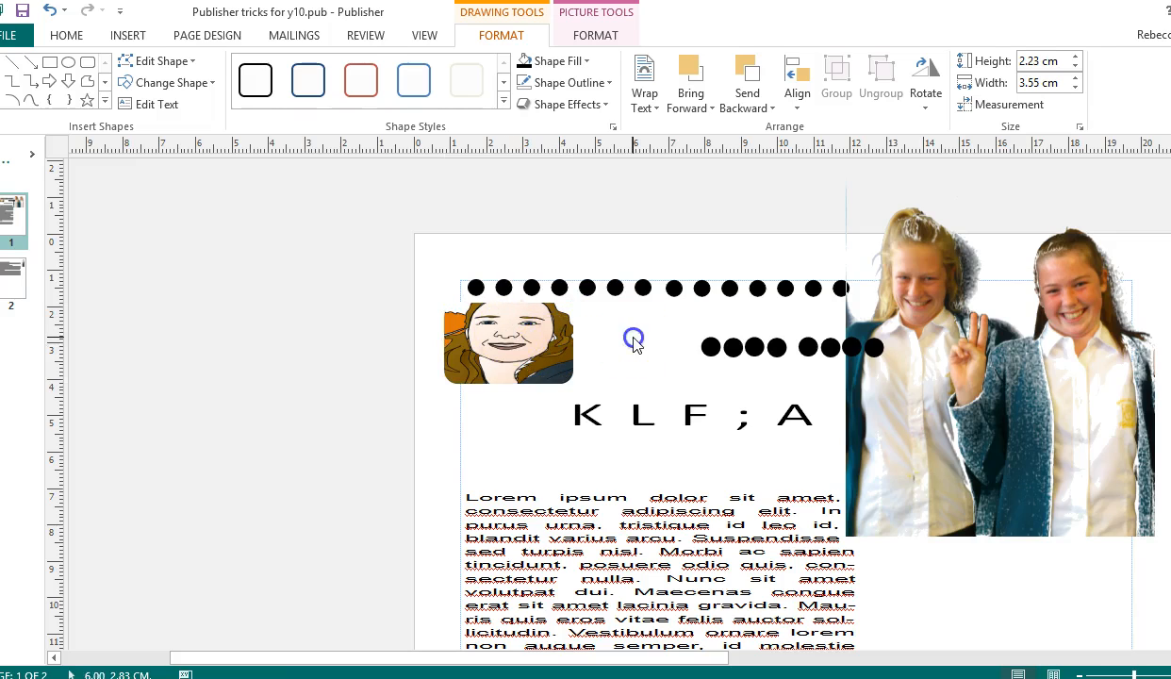
Shift the picture-filled rounded rectangle slightly and enlarge it to about 11.38 × 9.3 cm, extending past the page's upper-left corner.
click(551, 337)
drag(552, 336, 590, 347)
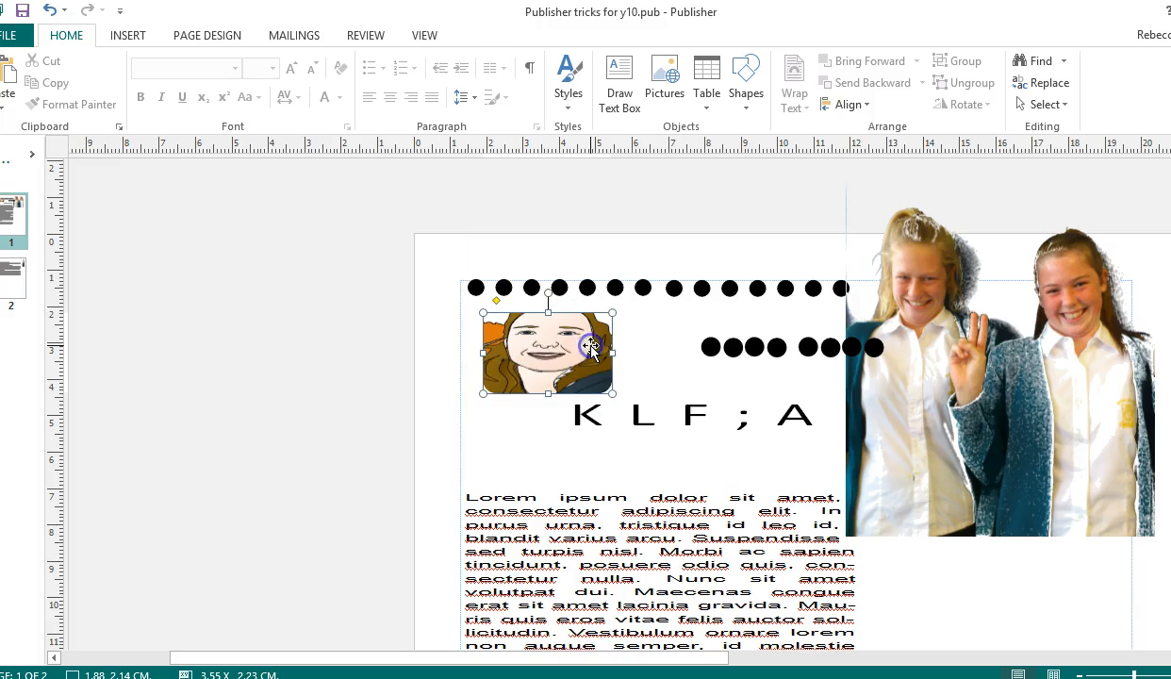
drag(483, 392, 463, 429)
drag(612, 429, 724, 484)
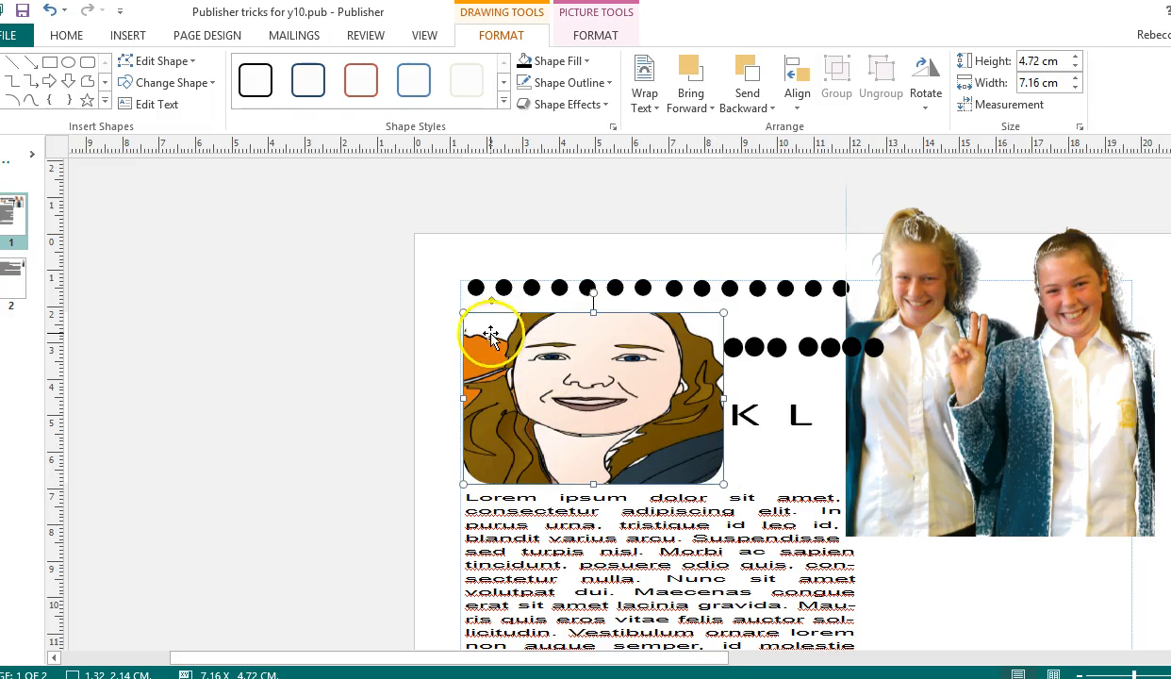
drag(466, 313, 310, 215)
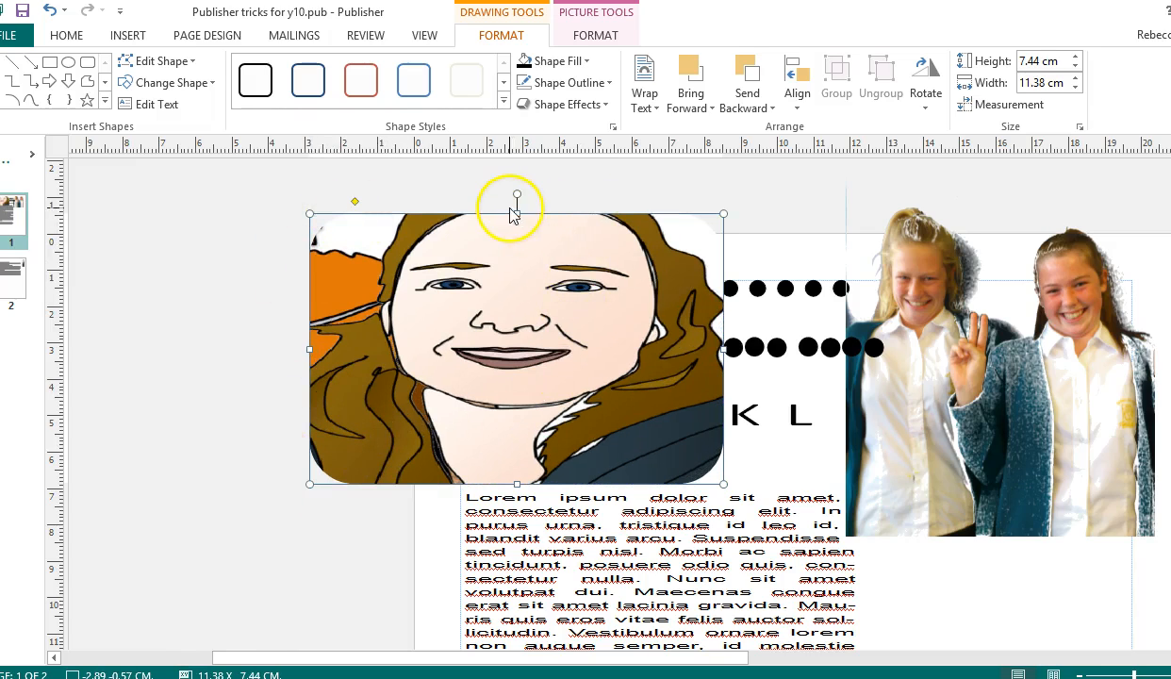
drag(517, 214, 517, 198)
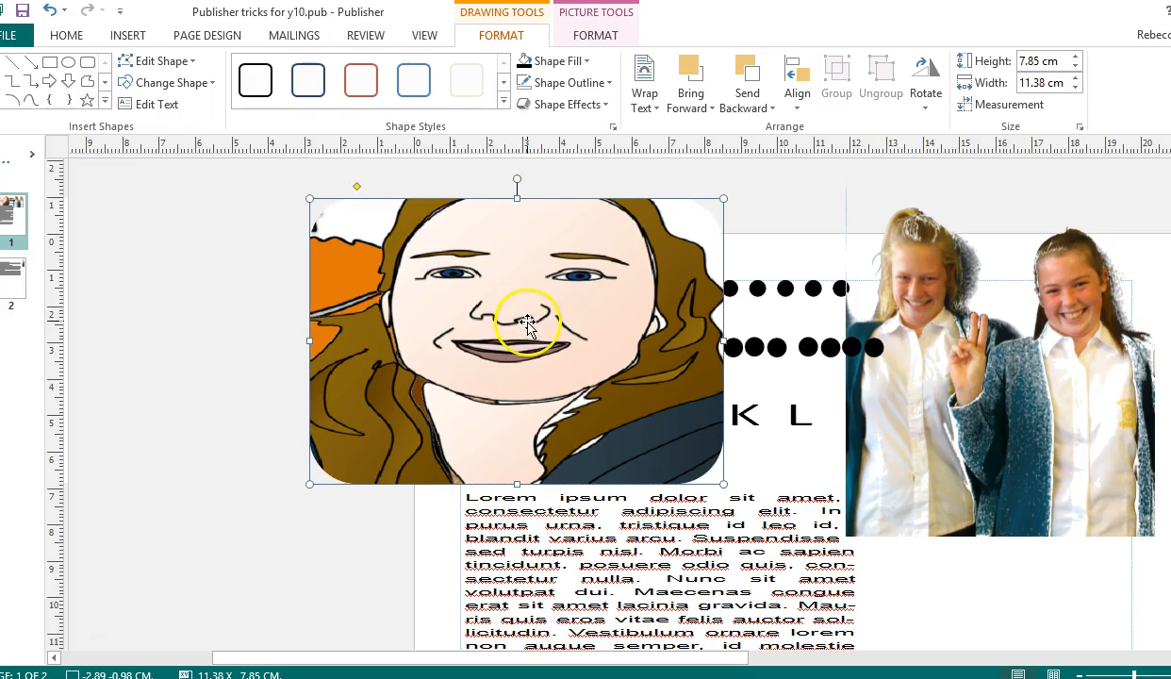
drag(522, 484, 517, 537)
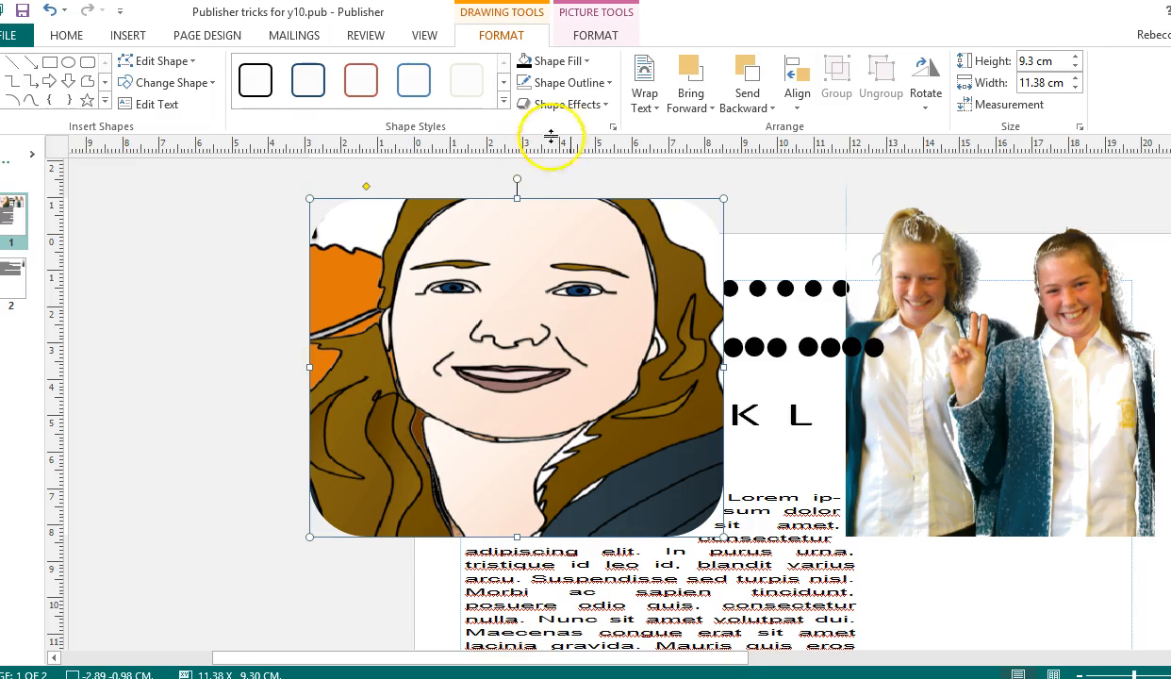
Fill the enlarged rounded rectangle with the tan woven burlap texture.
click(570, 60)
mouse_move(569, 367)
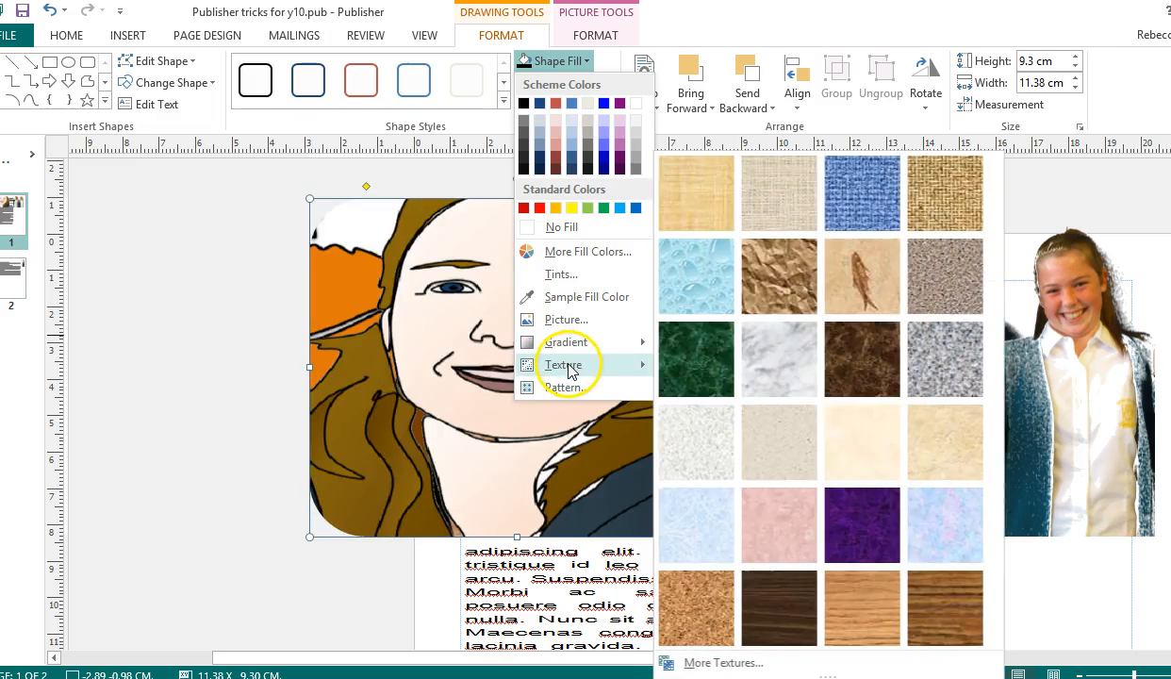
click(938, 206)
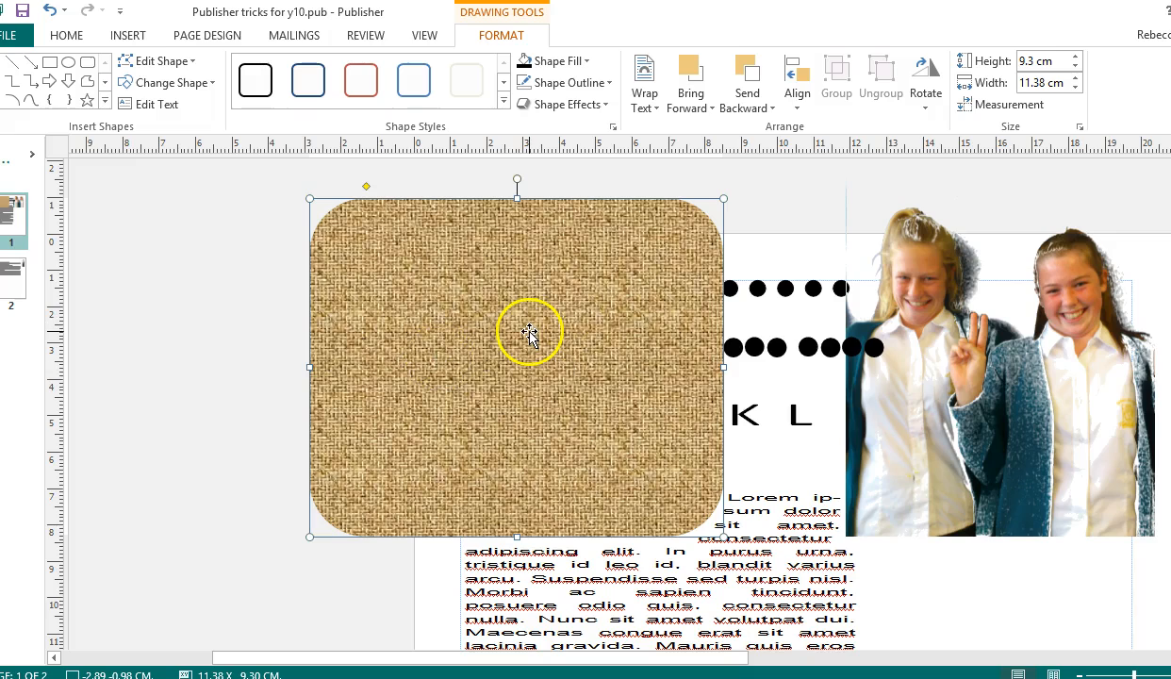
Bring the dot group partly hidden behind the textured rectangle to the front and deselect it.
click(768, 287)
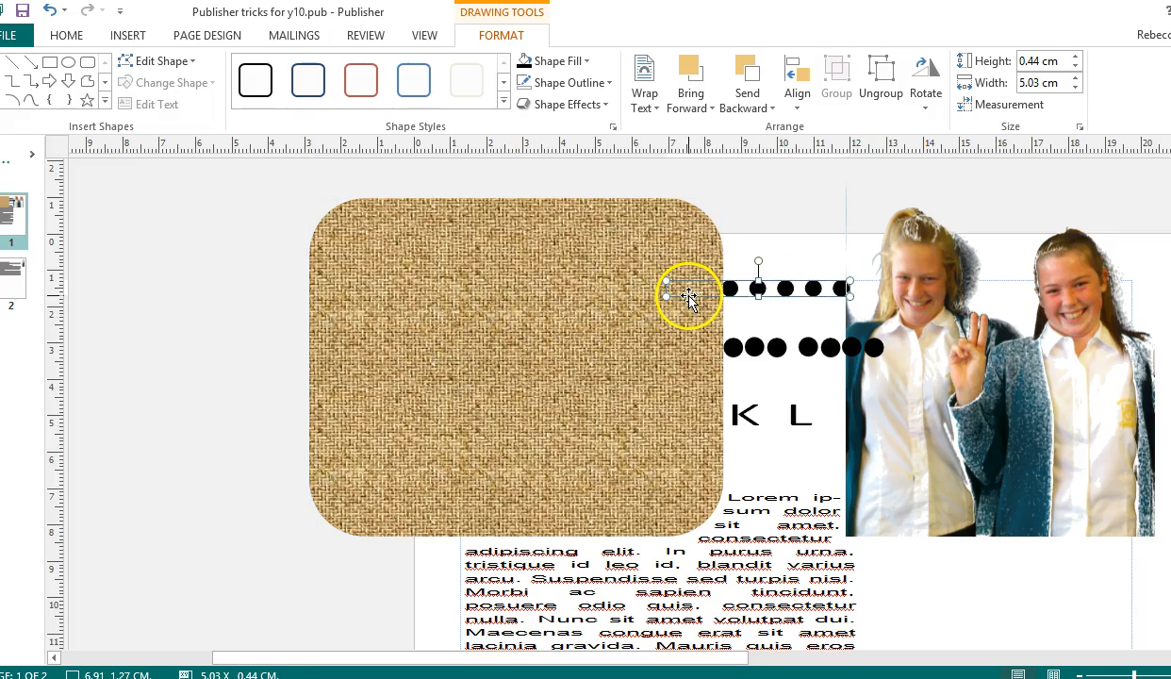
right_click(769, 288)
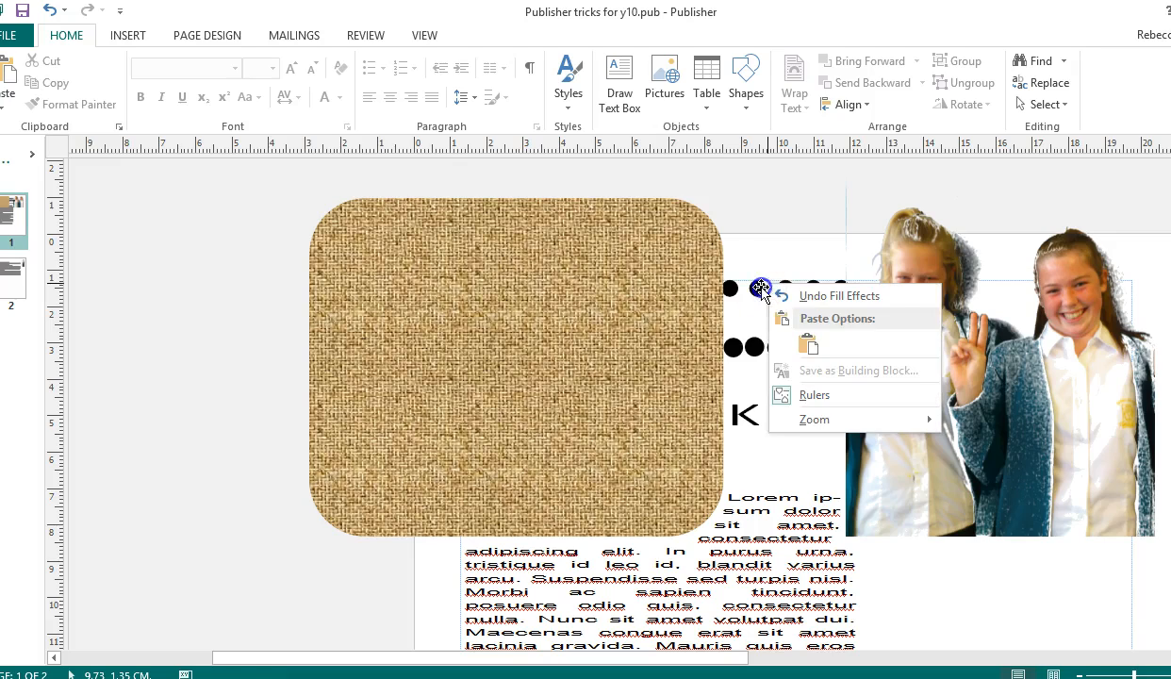
click(760, 288)
right_click(760, 288)
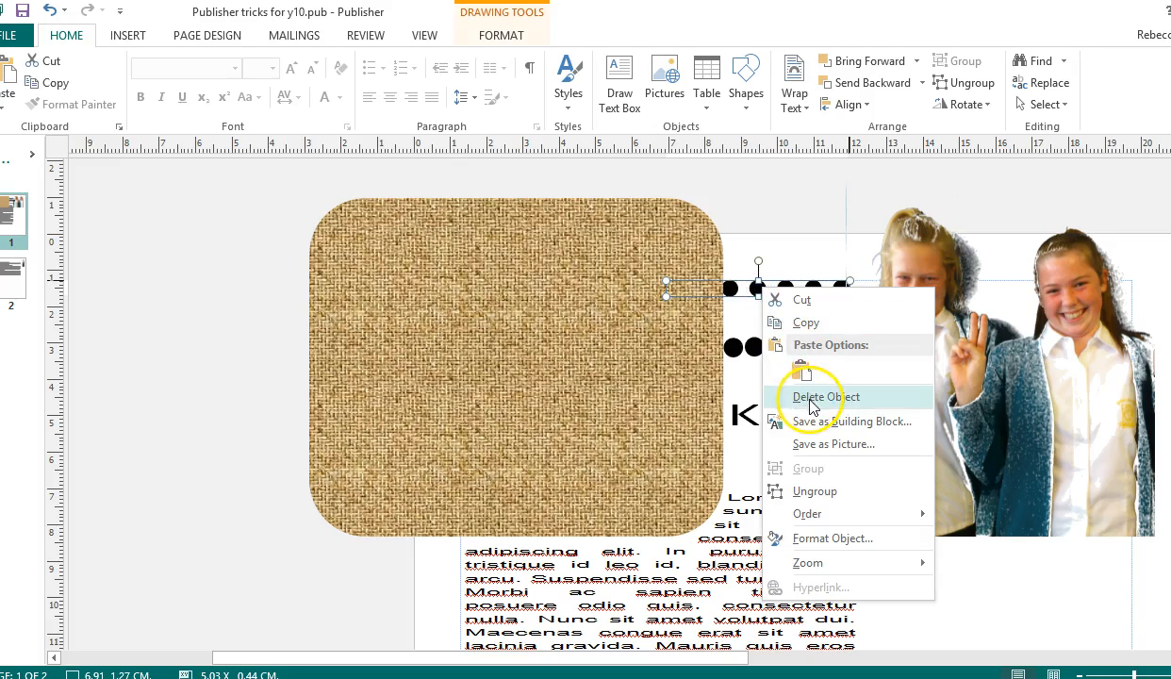
mouse_move(817, 517)
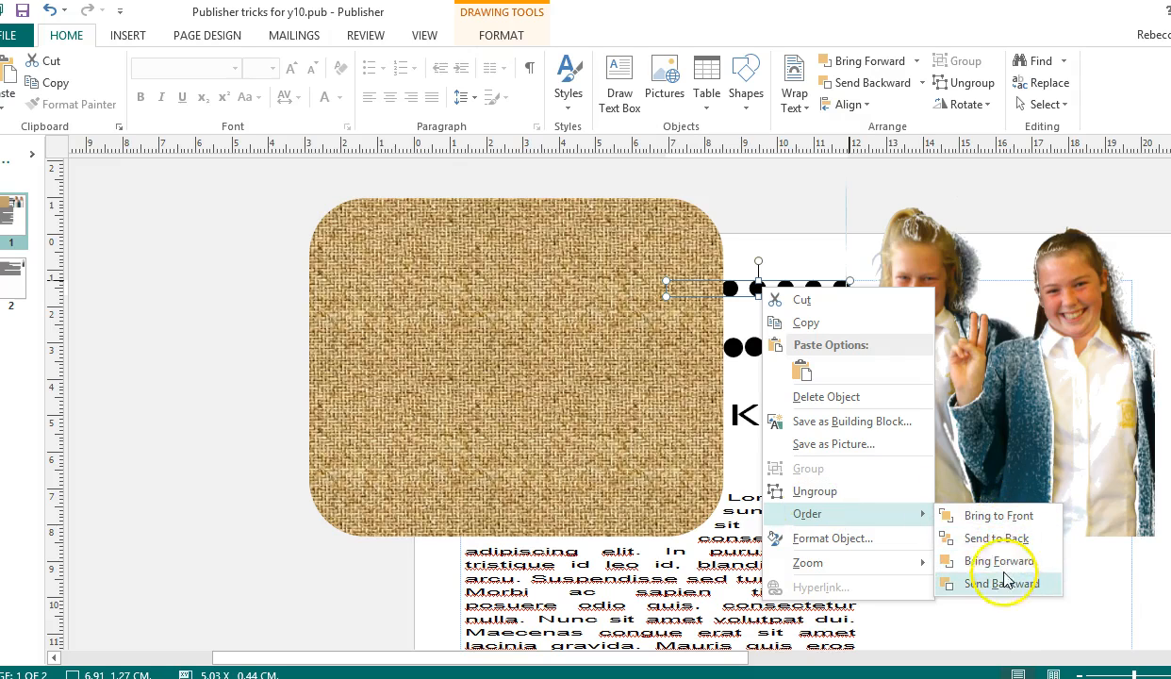
click(1001, 516)
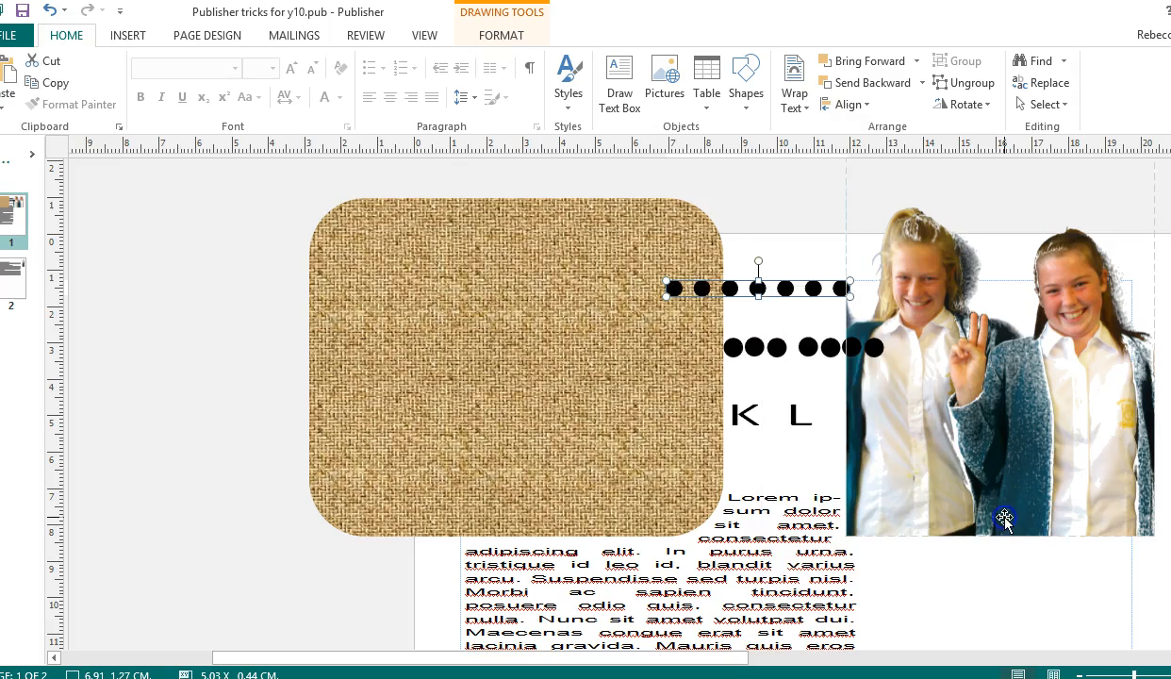
click(691, 299)
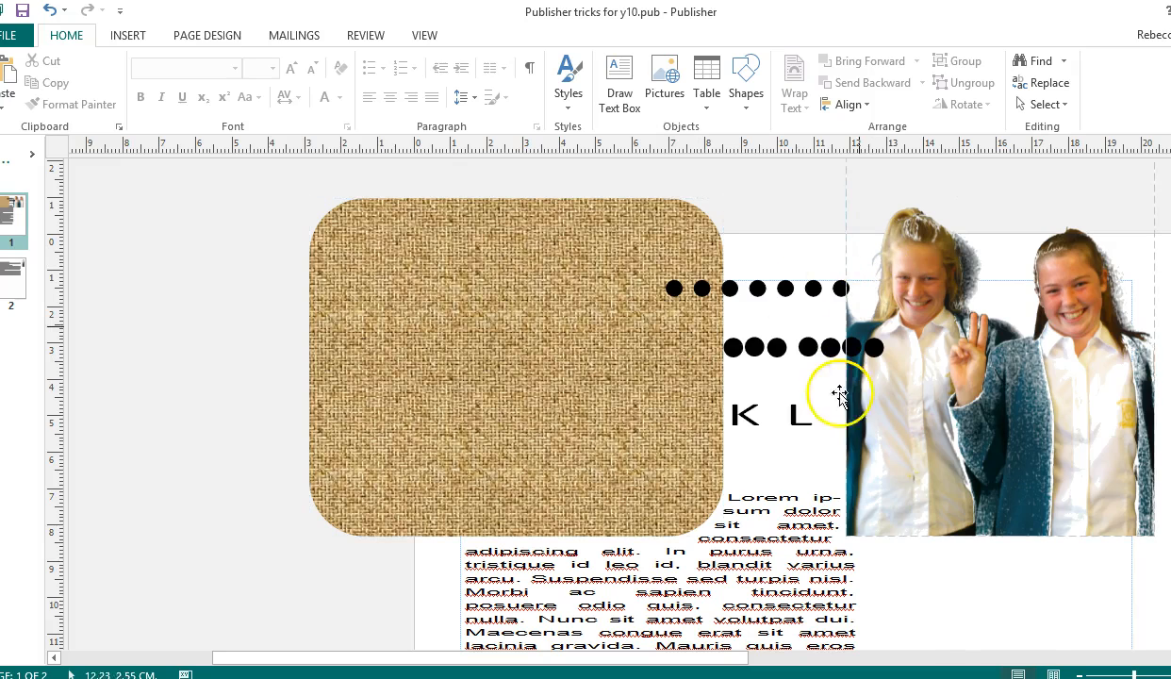
Move the body text box up so it overlaps the large spaced heading, and bring it forward.
click(762, 491)
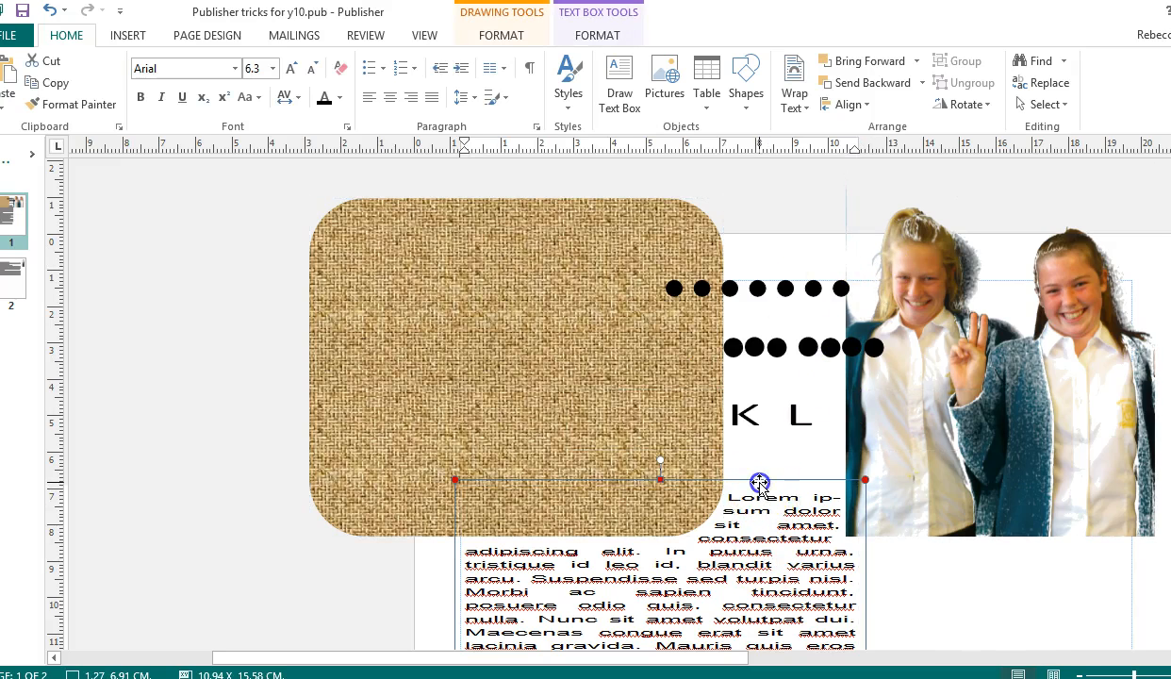
drag(760, 483, 766, 418)
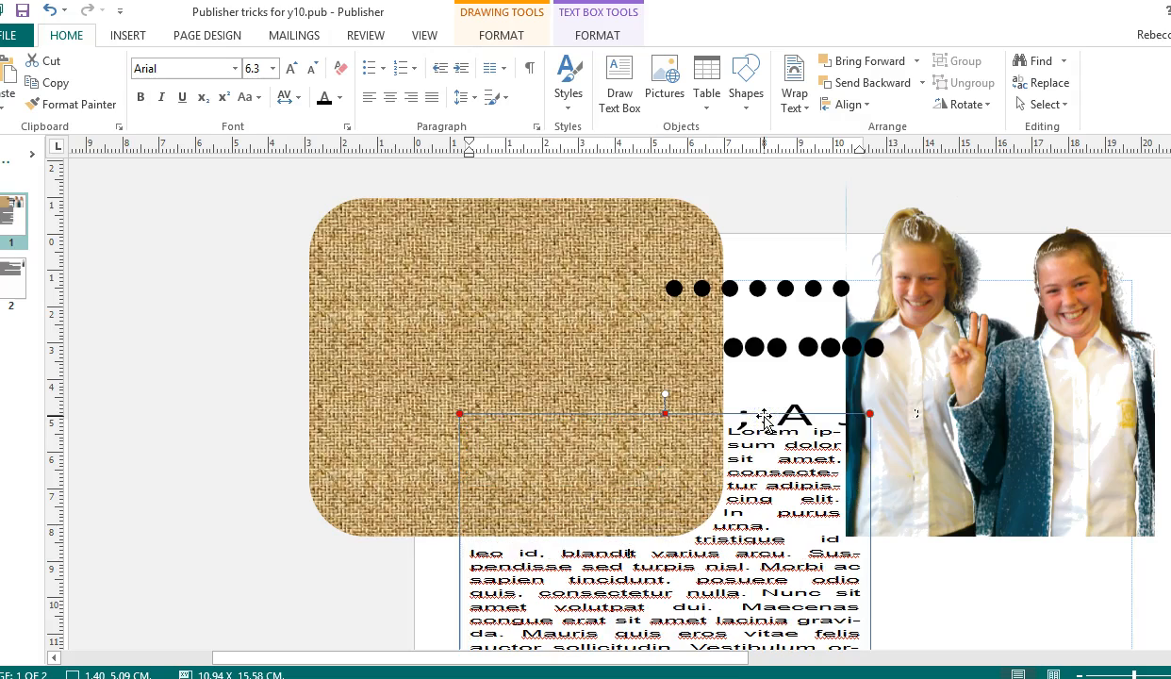
right_click(766, 418)
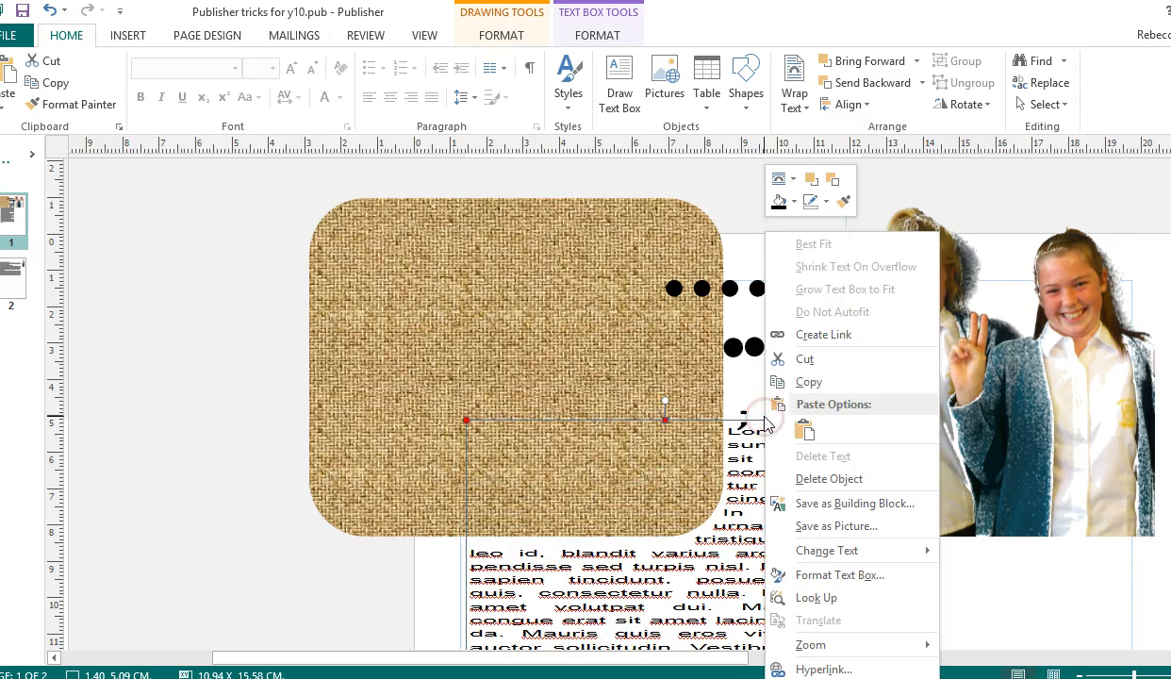
click(810, 182)
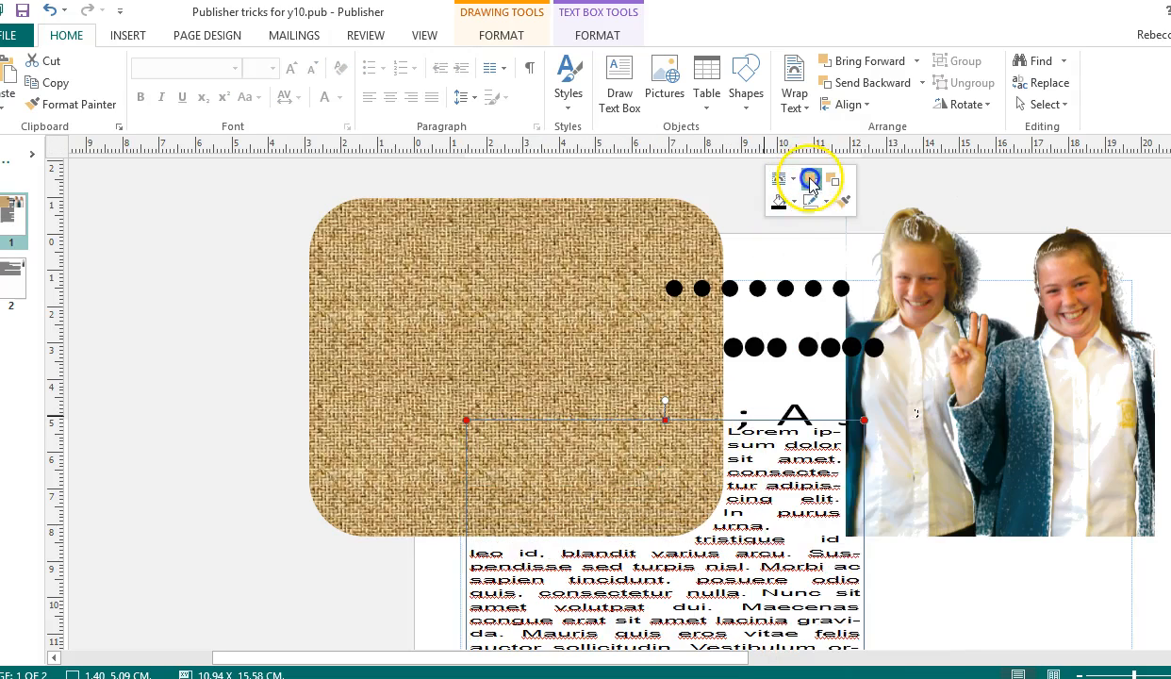
Set the body text box's text wrapping to None.
right_click(791, 420)
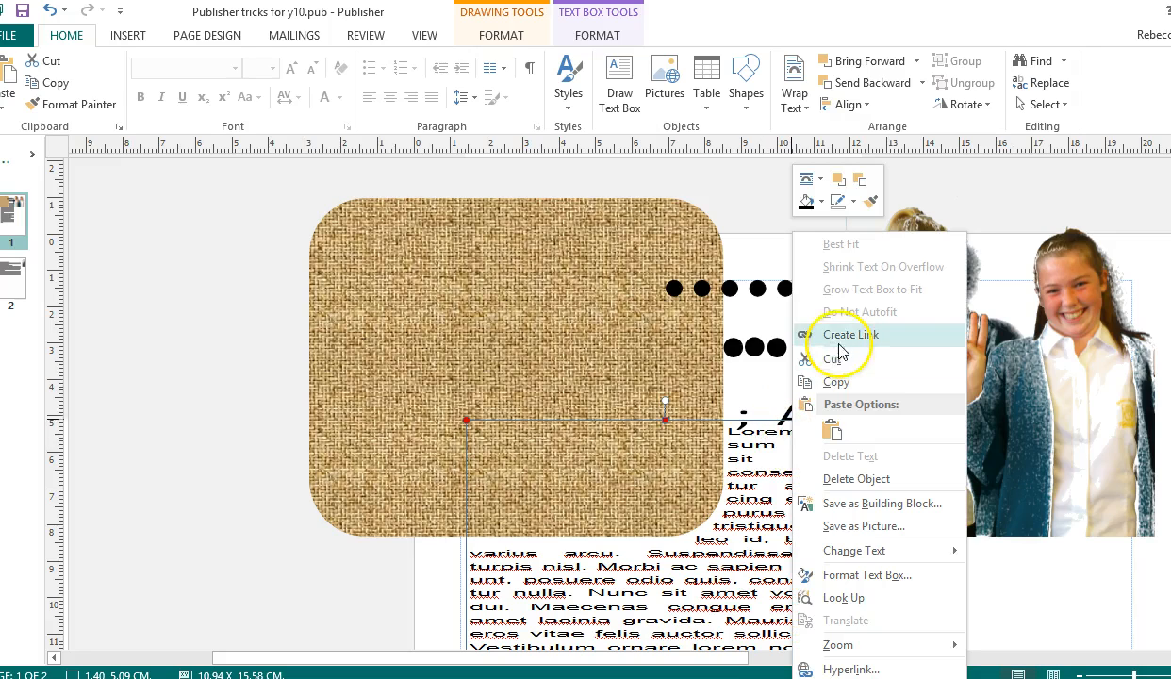
click(806, 180)
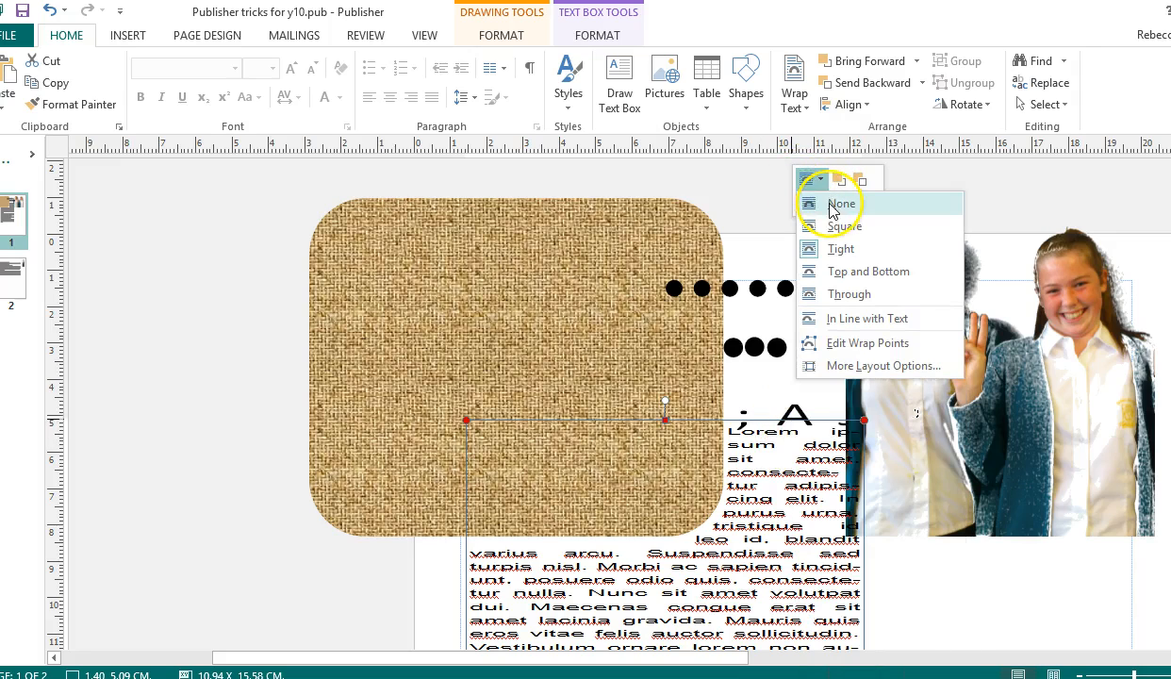
click(822, 205)
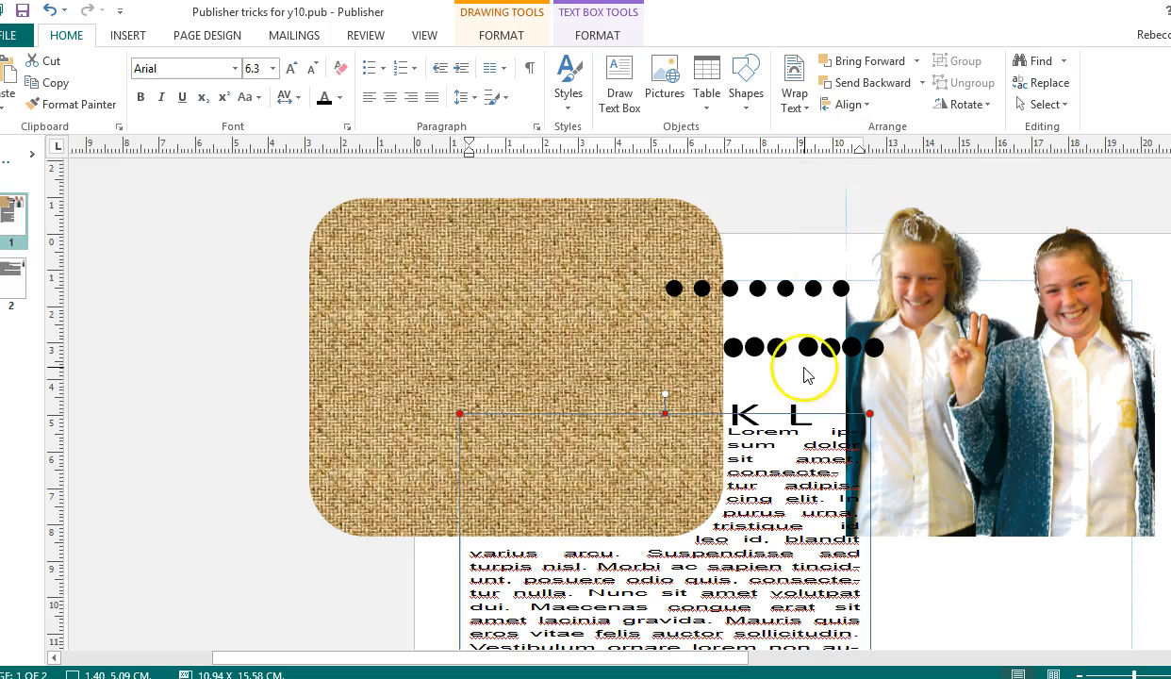
Adjust the body text box's vertical position over the large heading so its upper edge sits at about 5.07 cm.
click(784, 415)
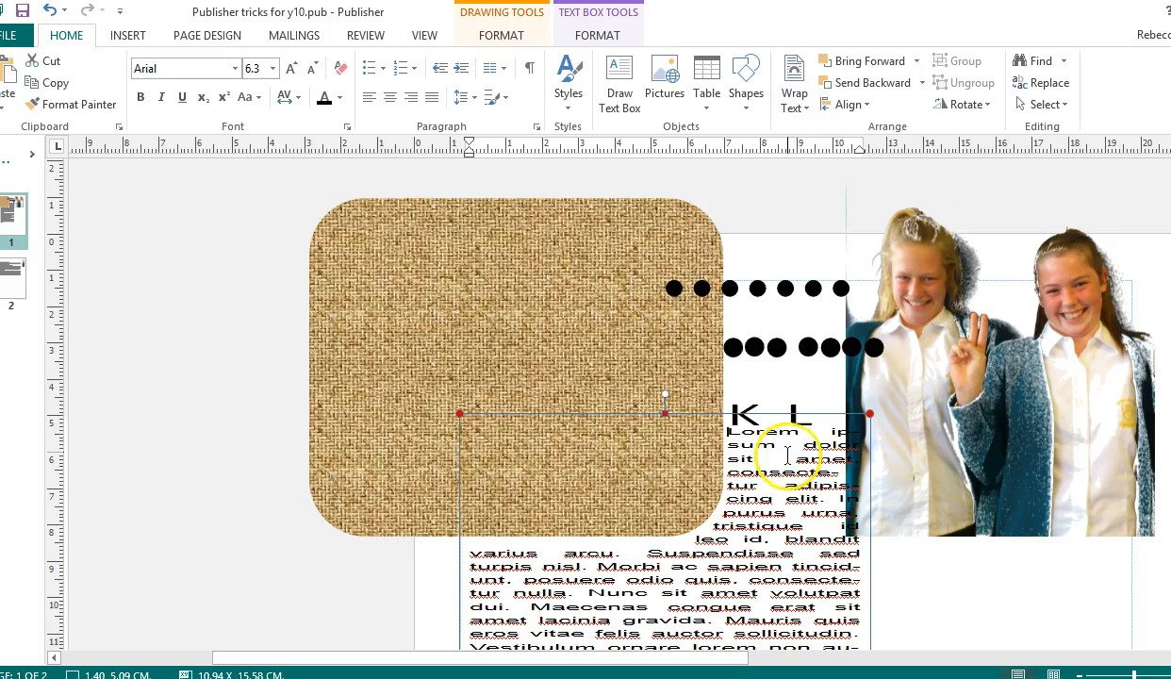
click(783, 409)
click(783, 408)
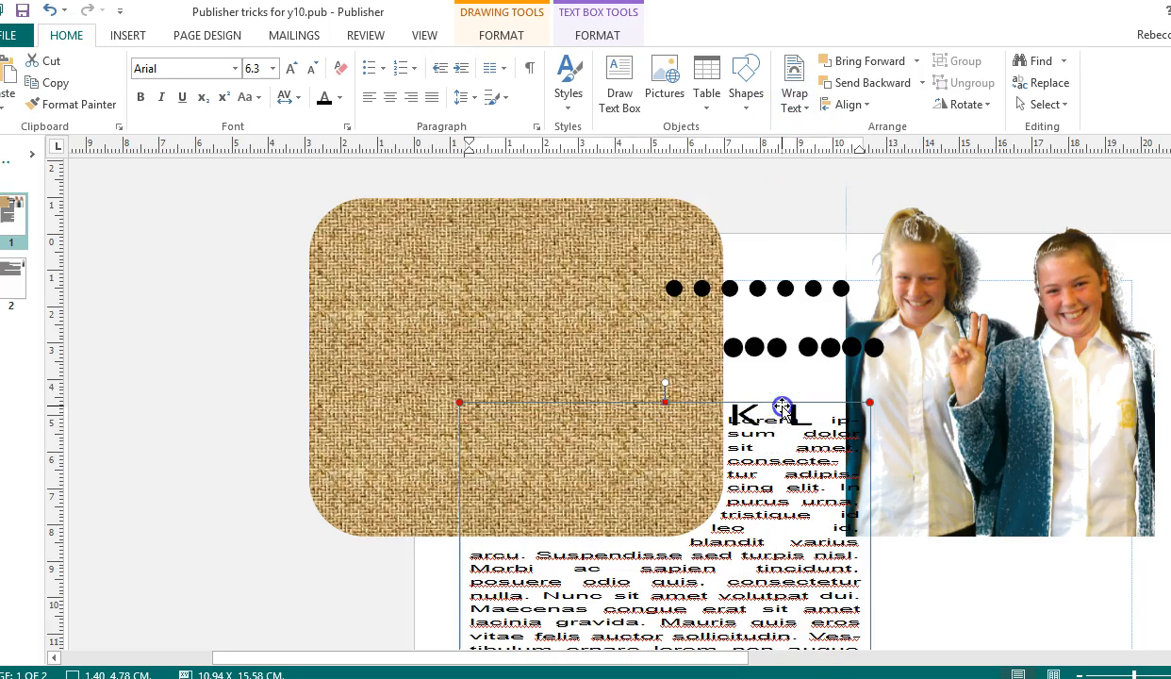
click(782, 408)
drag(783, 407, 783, 413)
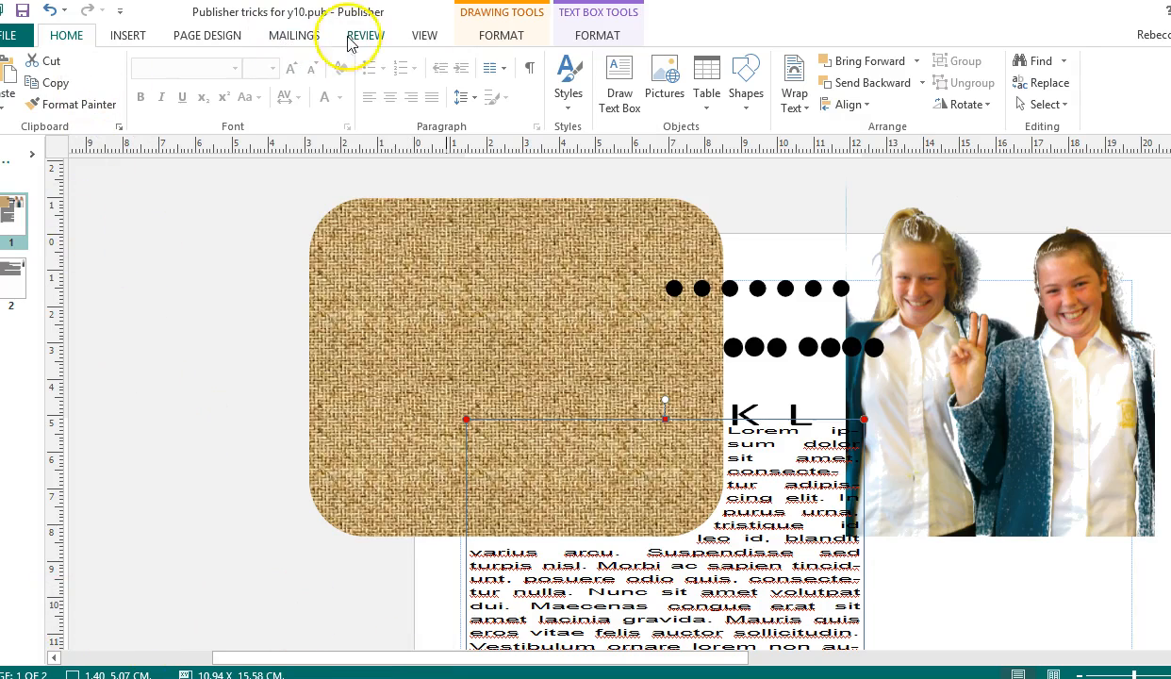
Draw a small closed shape with the Curve tool above the dots, move it down over them, and deselect it.
click(127, 35)
click(227, 92)
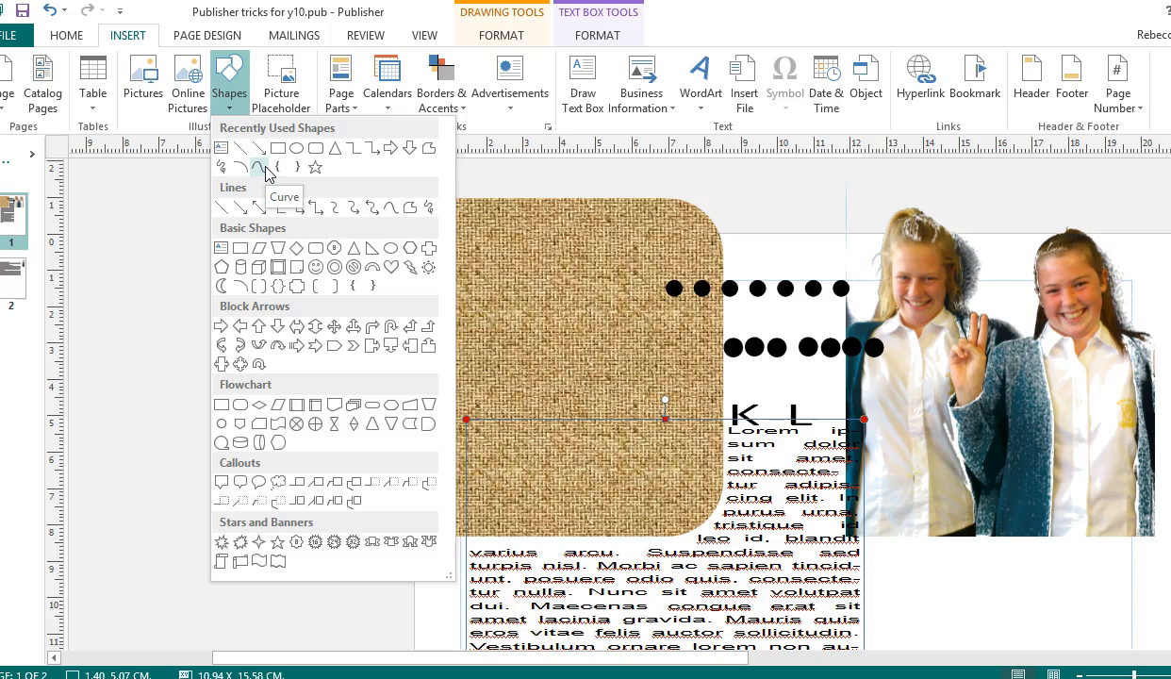
click(261, 168)
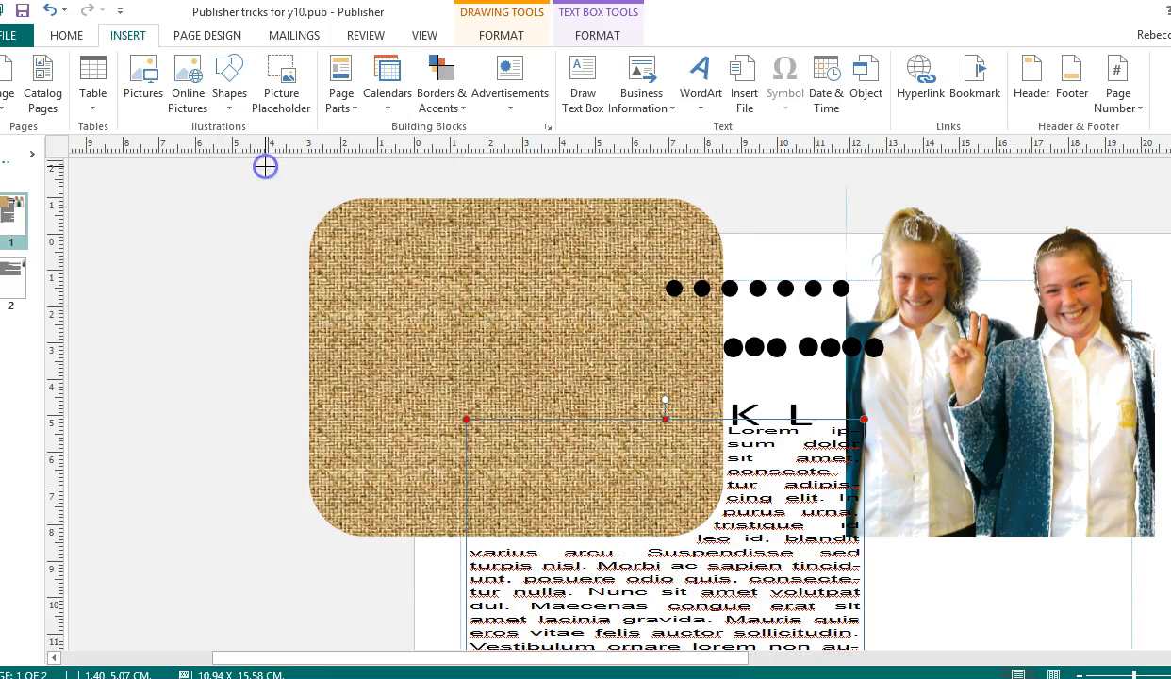
click(761, 253)
click(821, 264)
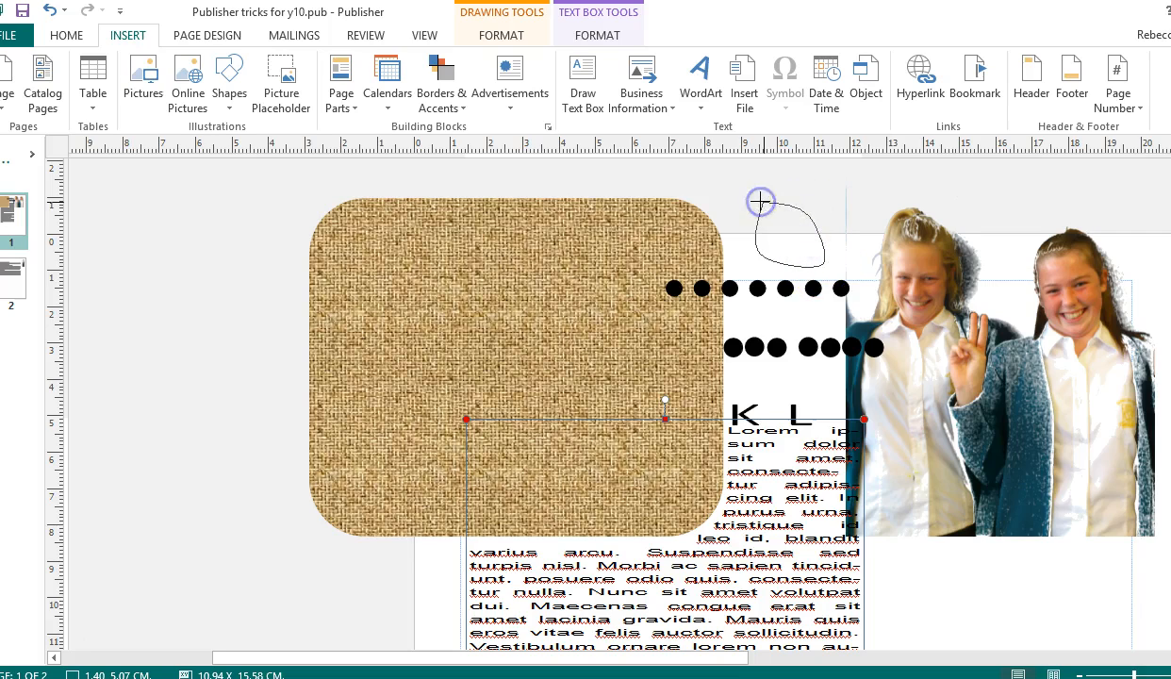
click(761, 202)
drag(773, 243, 773, 285)
click(795, 229)
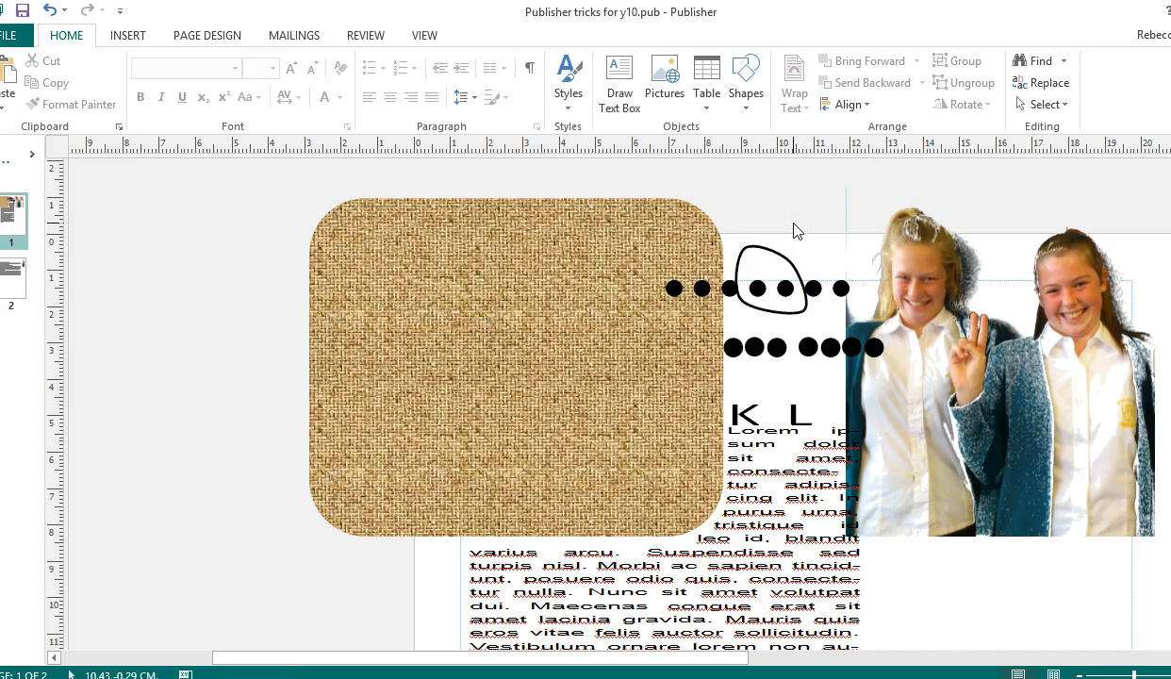
Rotate the body text box counterclockwise so its lines run steeply upward on a diagonal, and deselect it.
click(798, 404)
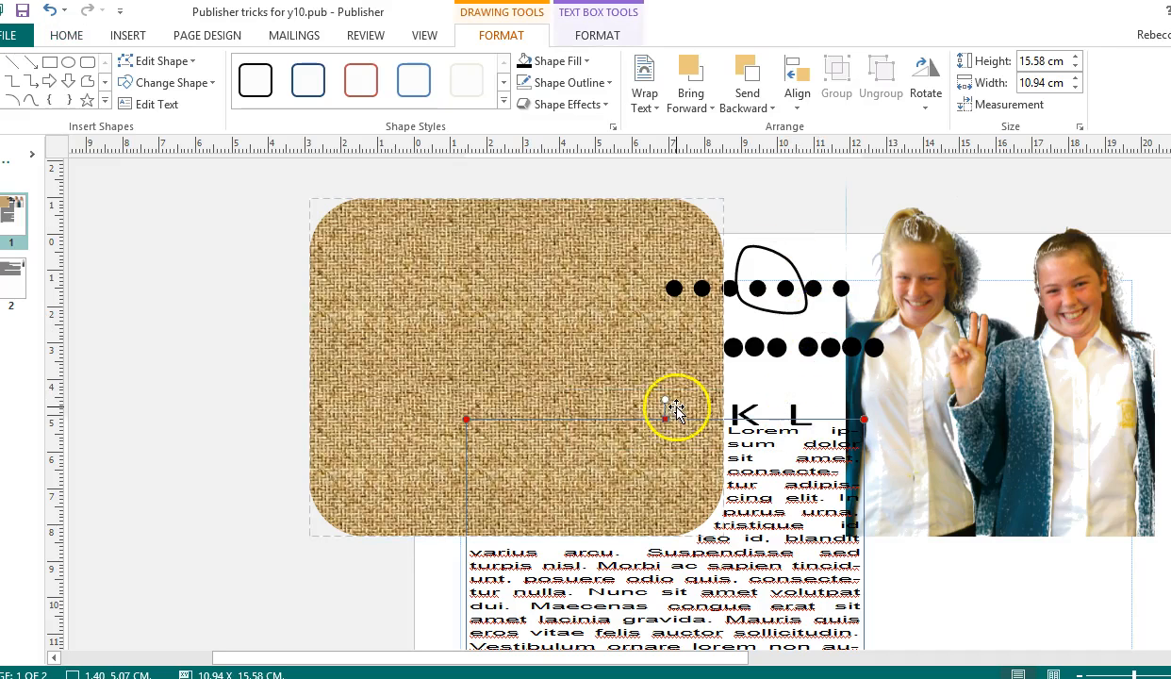
drag(573, 400, 419, 510)
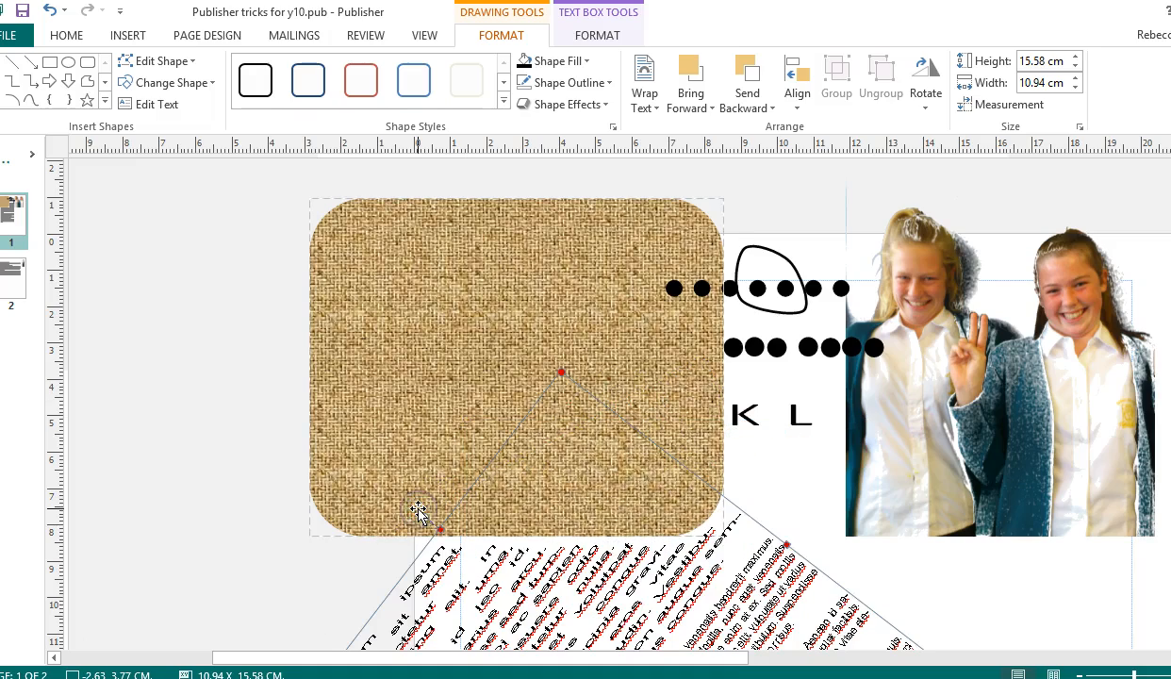
click(761, 525)
scroll(428, 554, down, 3)
click(331, 553)
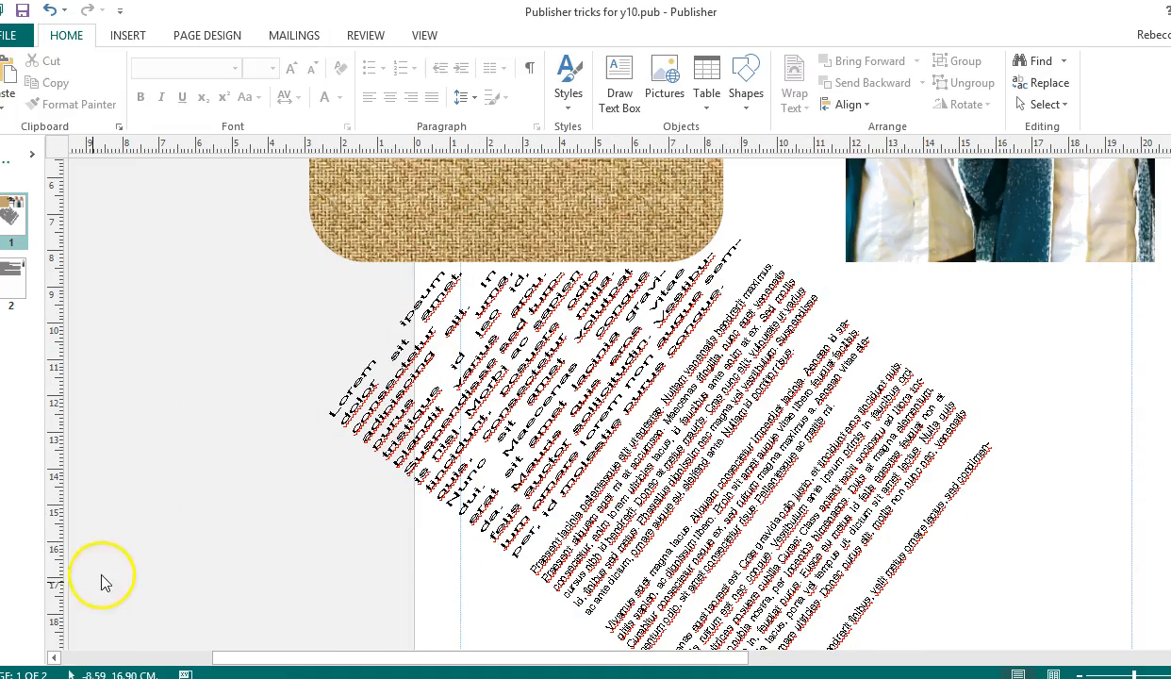